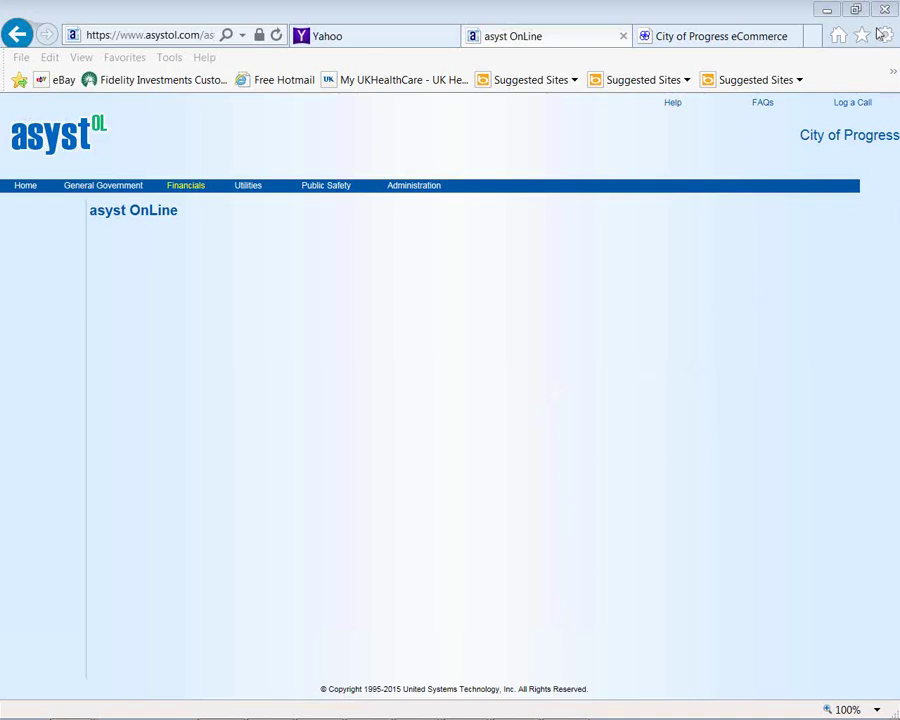
Open Utility Billing and review its Accounts, Billing, Deposits, Meters, Reports and Setup menus
left_click(16, 206)
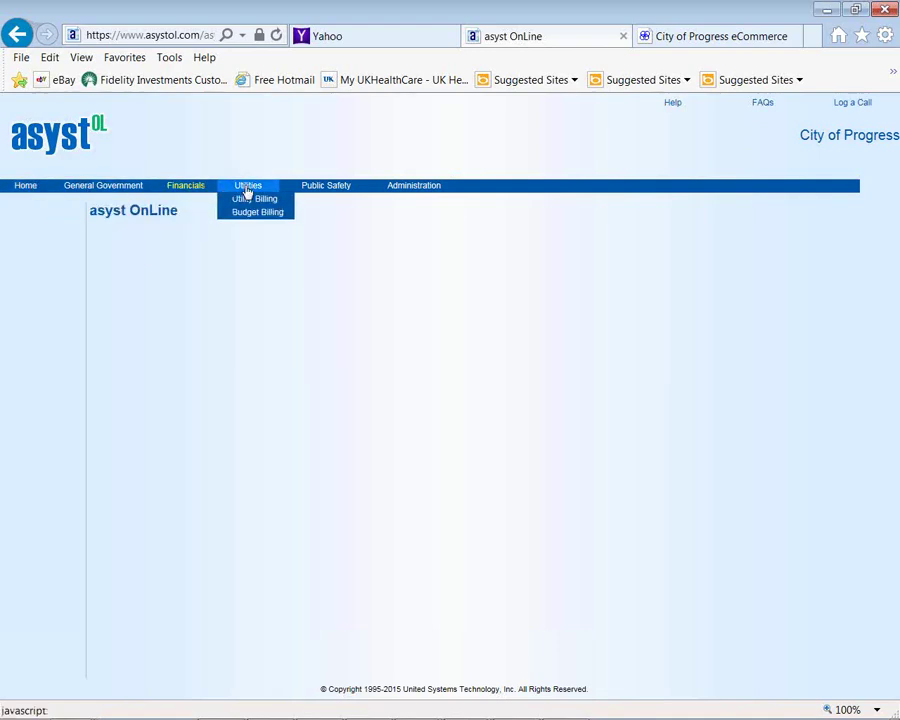
left_click(252, 201)
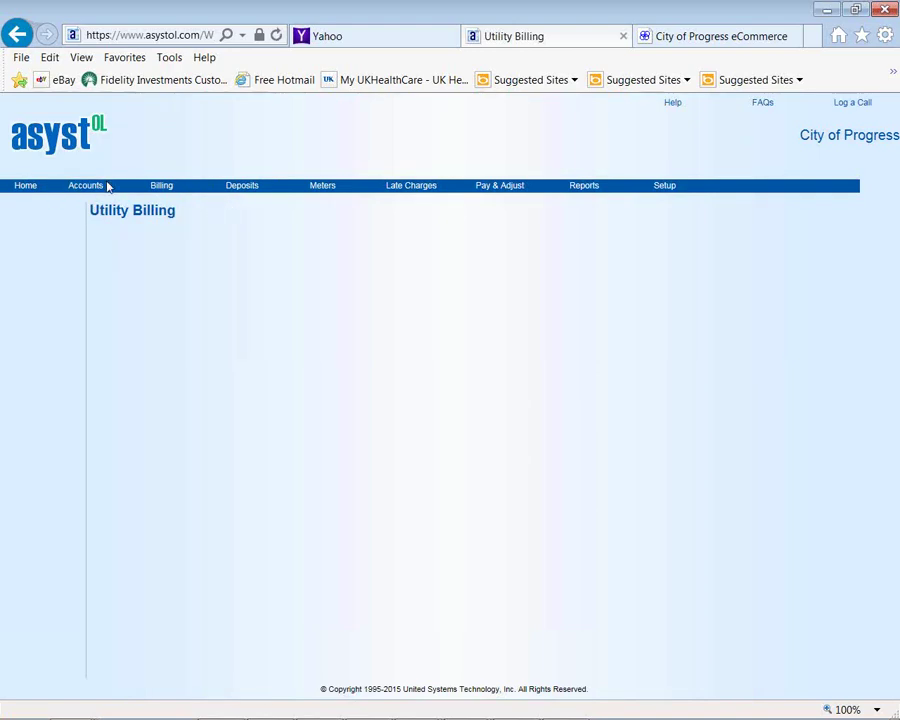
mouse_move(90, 193)
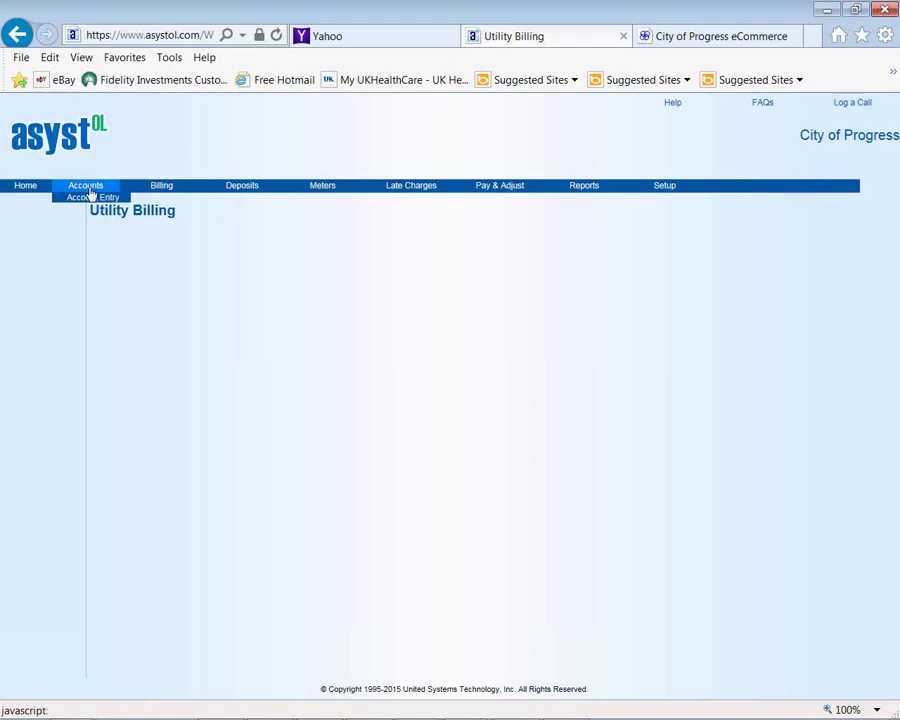
mouse_move(130, 192)
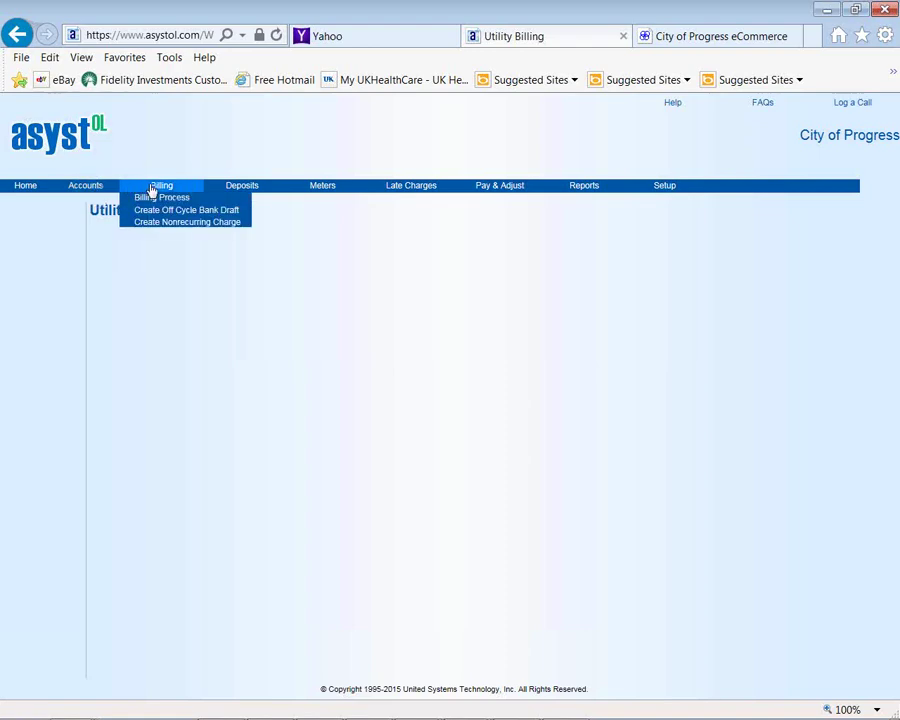
mouse_move(226, 194)
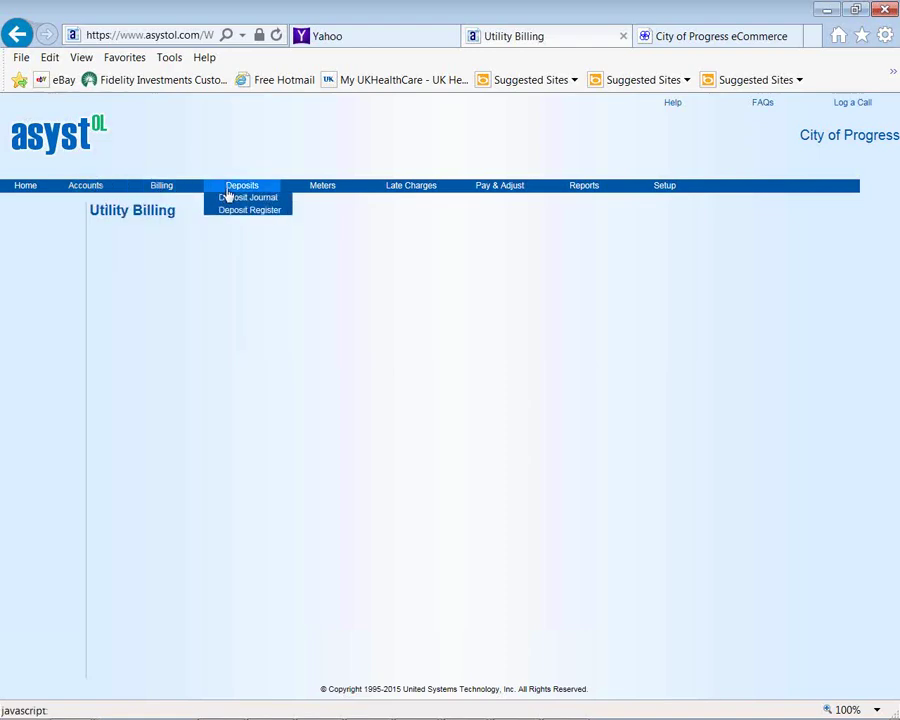
mouse_move(297, 191)
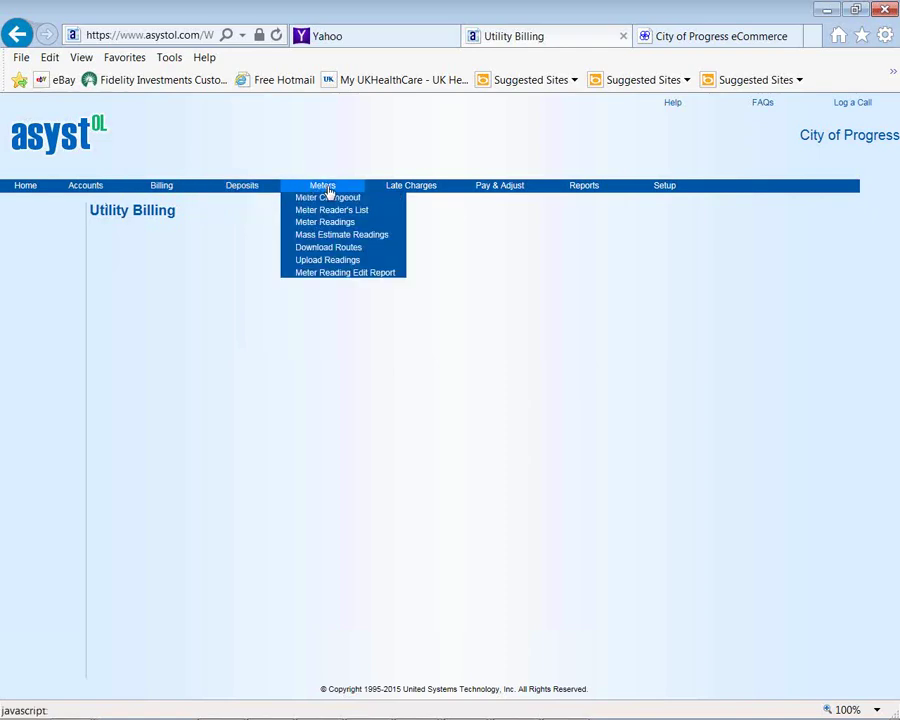
mouse_move(407, 198)
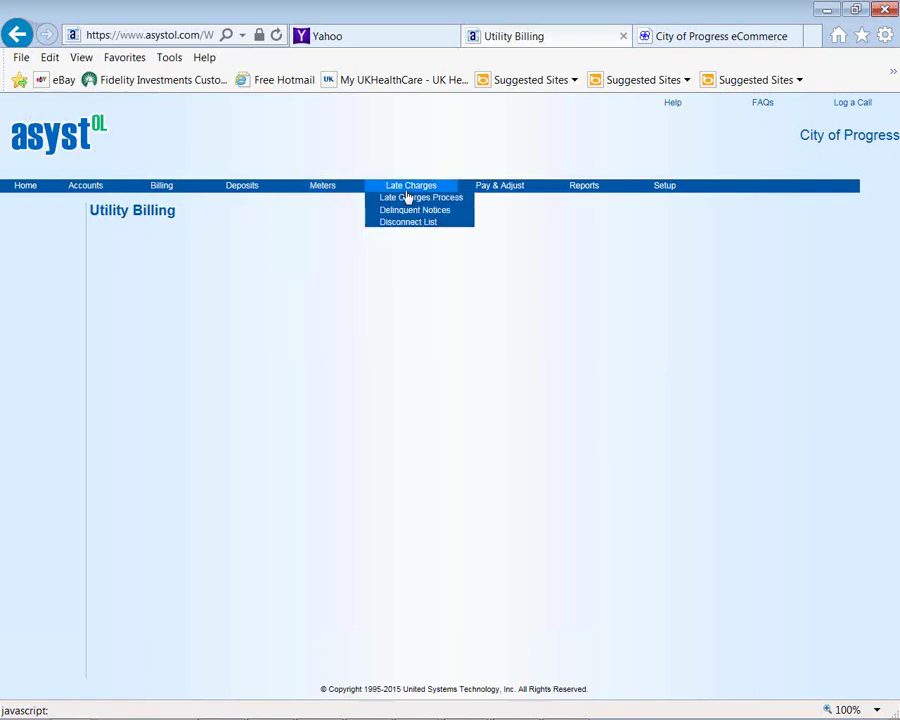
mouse_move(514, 197)
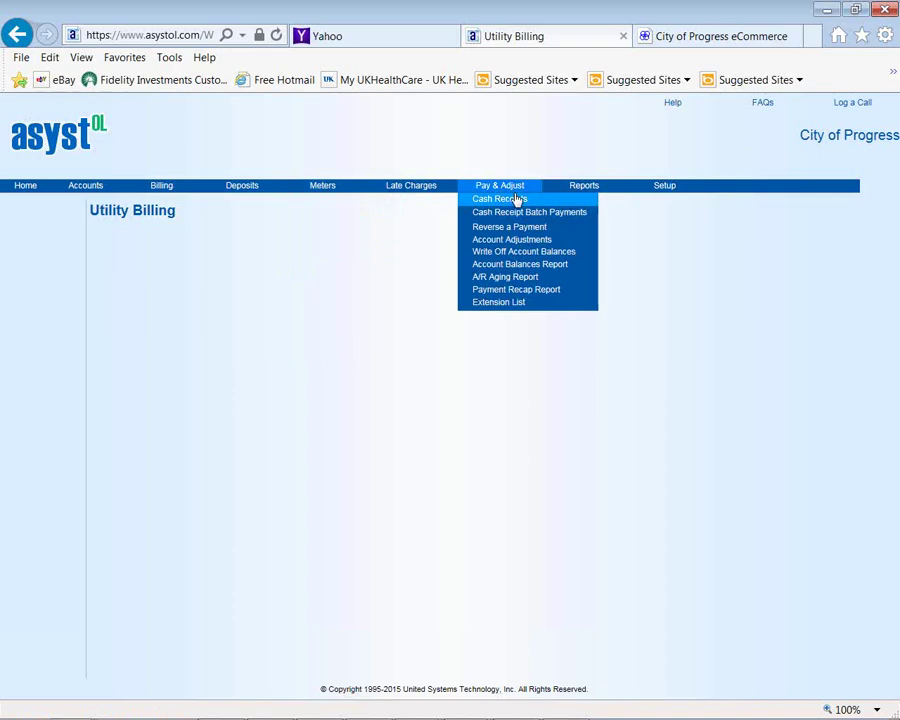
mouse_move(588, 190)
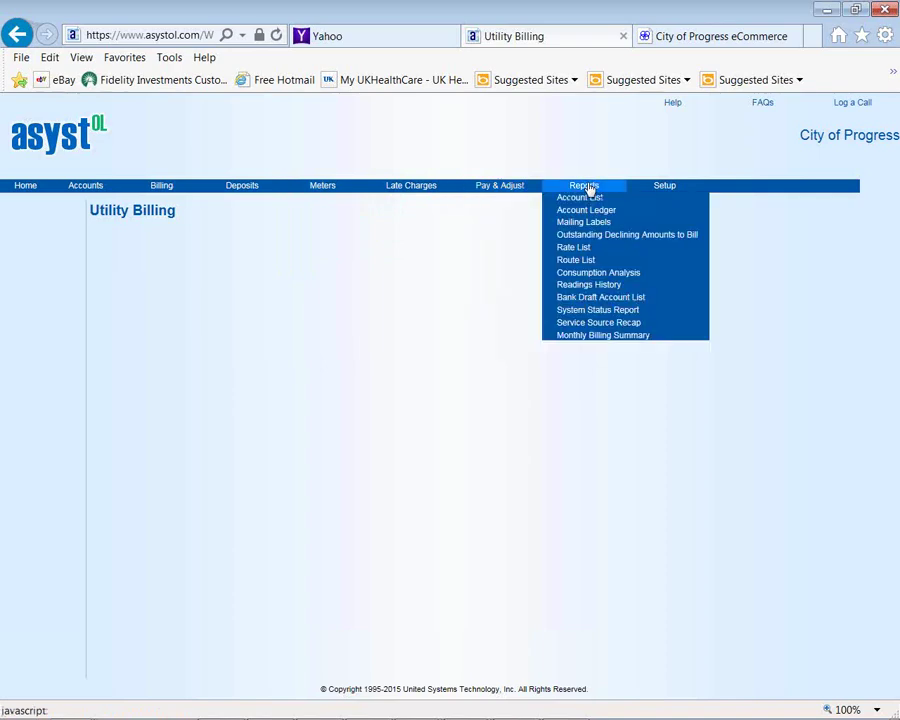
mouse_move(652, 192)
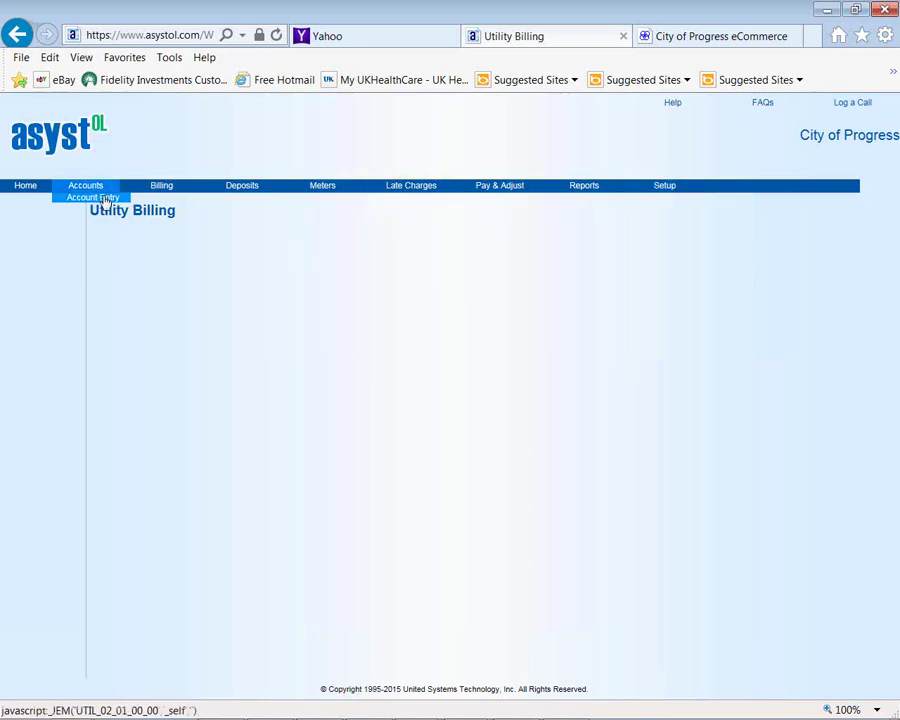
In Account Entry, search for accounts with street Main St
left_click(104, 199)
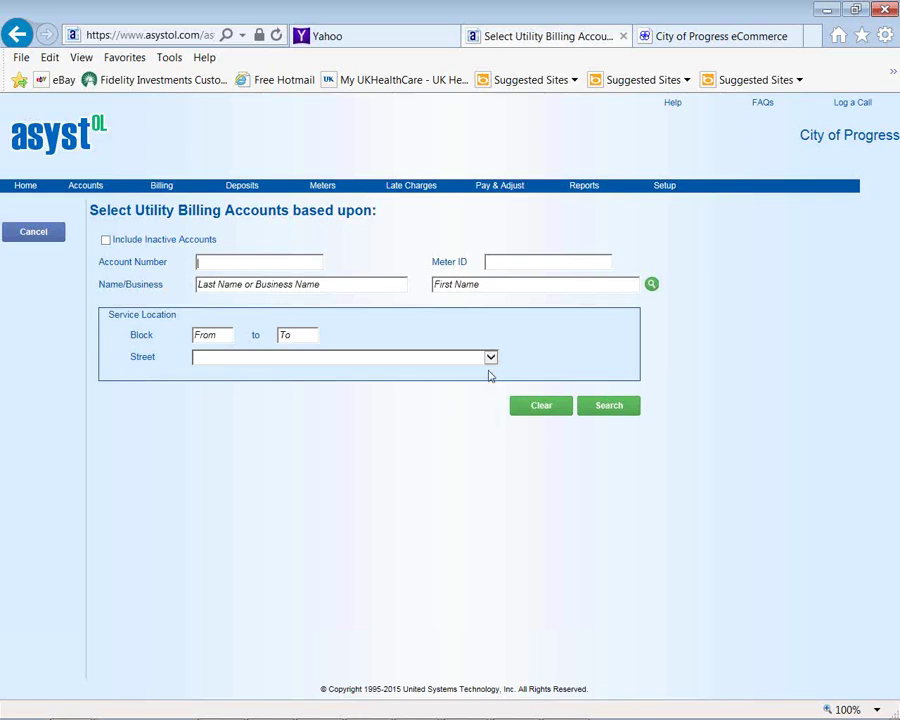
left_click(490, 357)
left_click(492, 389)
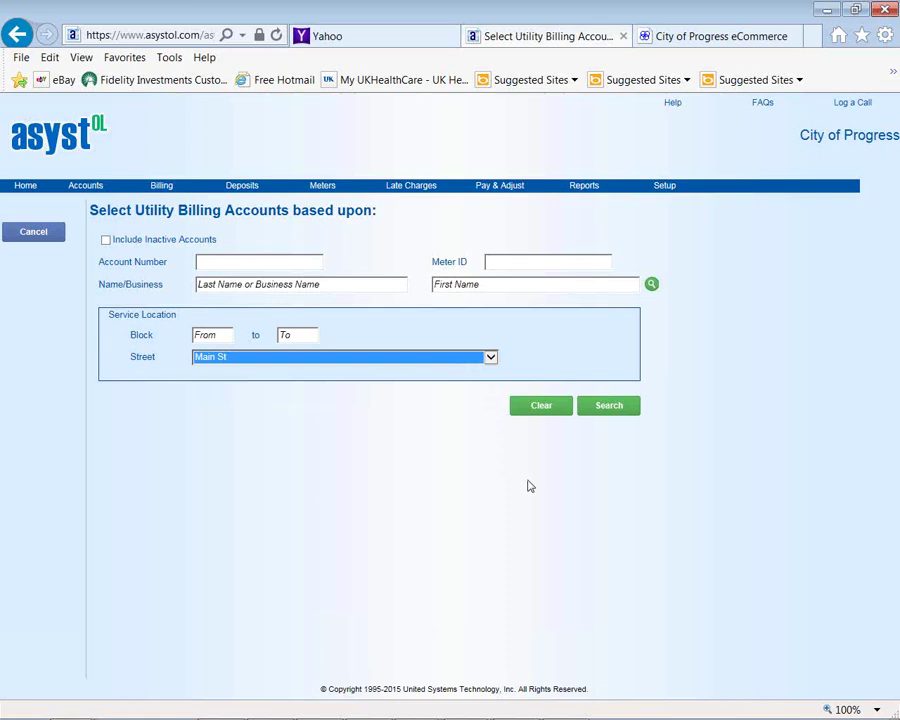
left_click(611, 410)
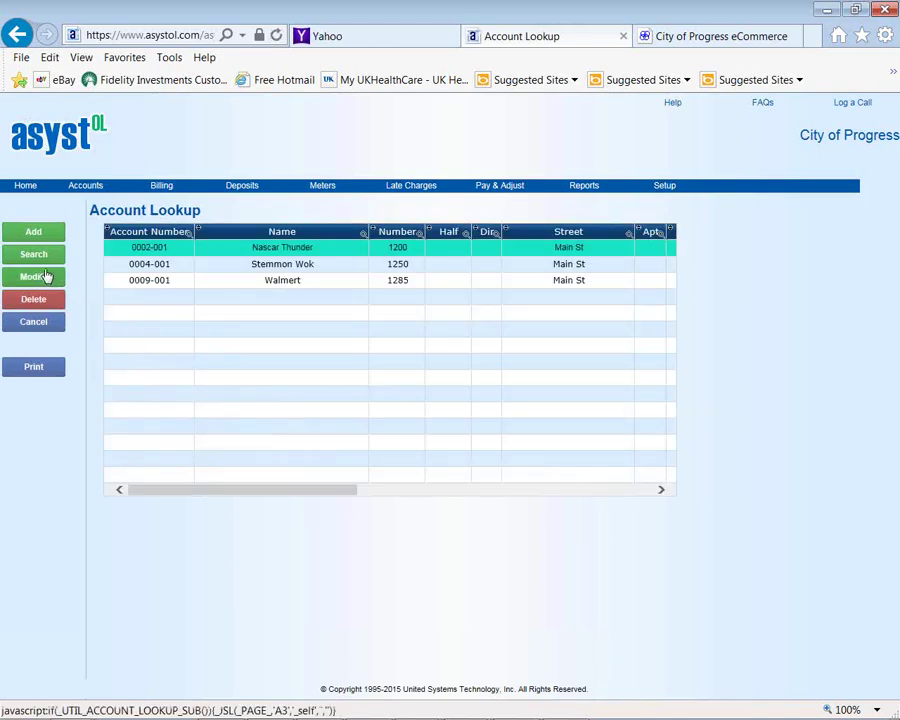
Open the selected Nascar Thunder account record with Modify
left_click(40, 277)
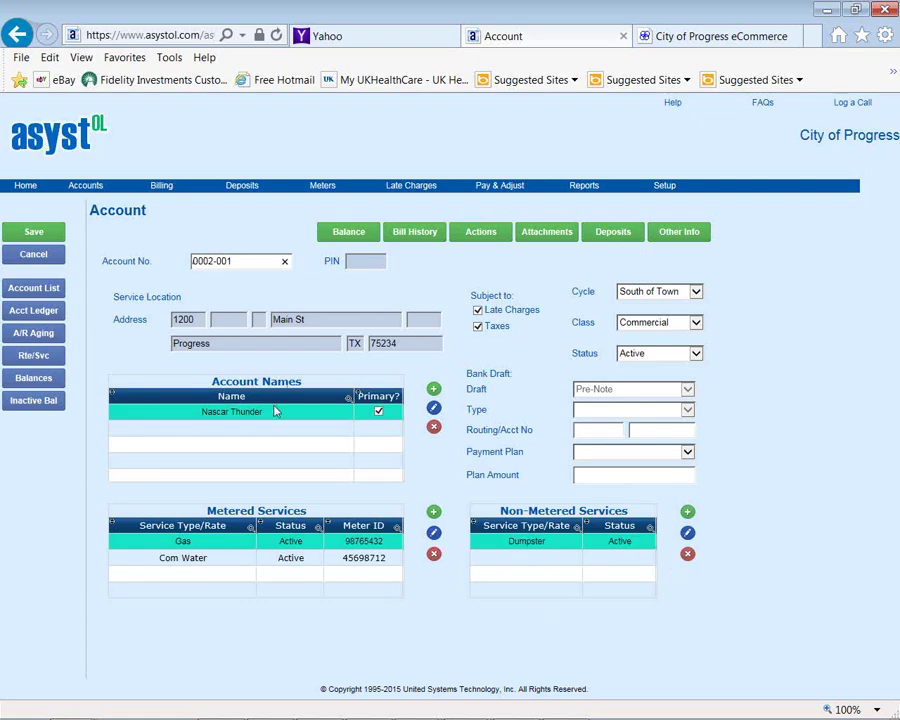
left_click(433, 409)
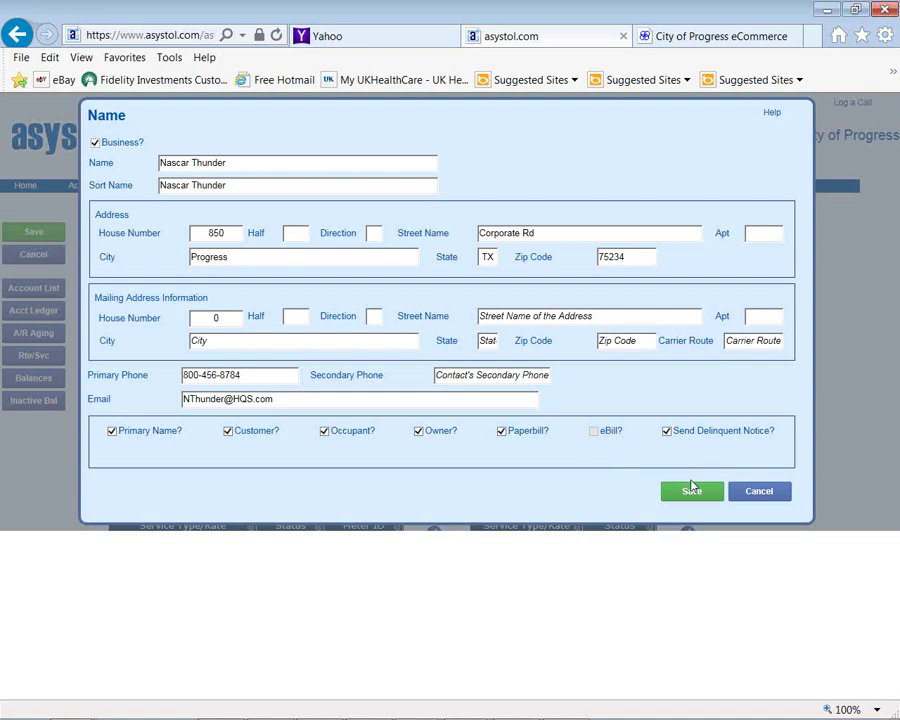
left_click(756, 492)
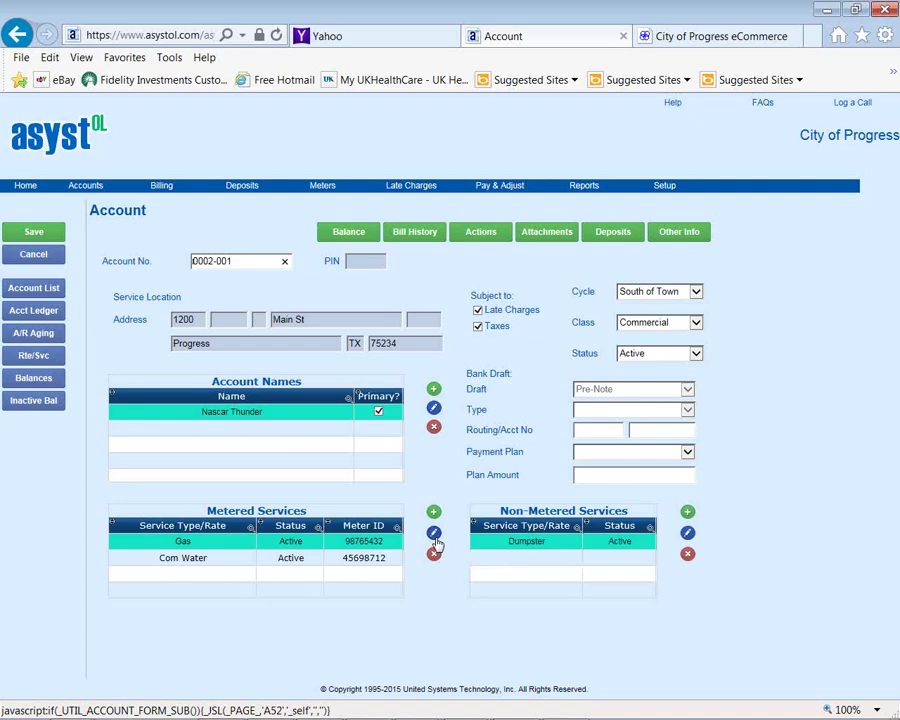
Open the Gas metered service form for meter 98765432
left_click(435, 535)
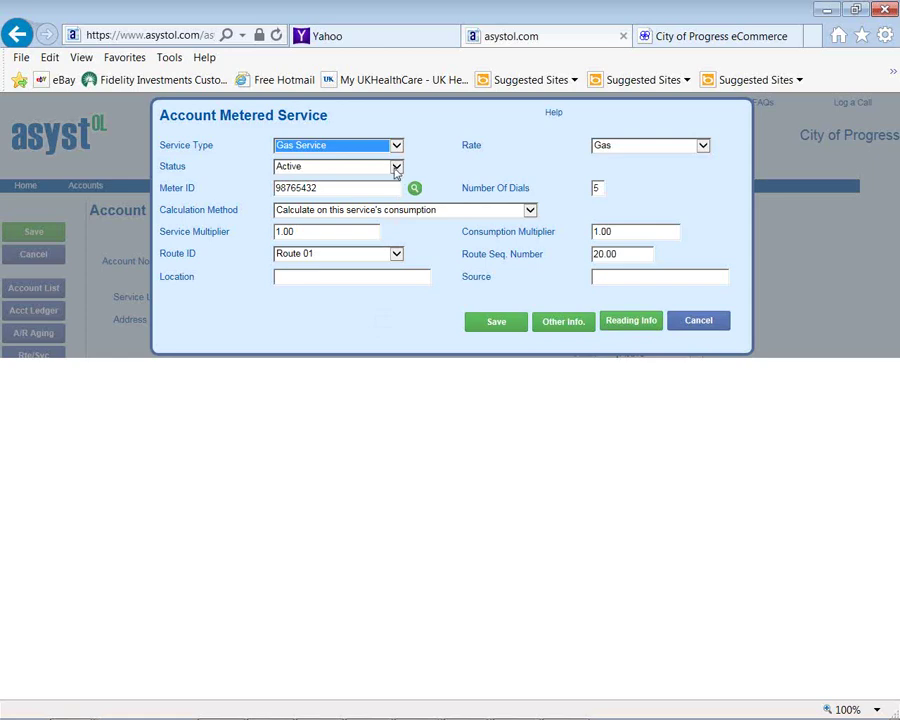
left_click(397, 167)
left_click(416, 148)
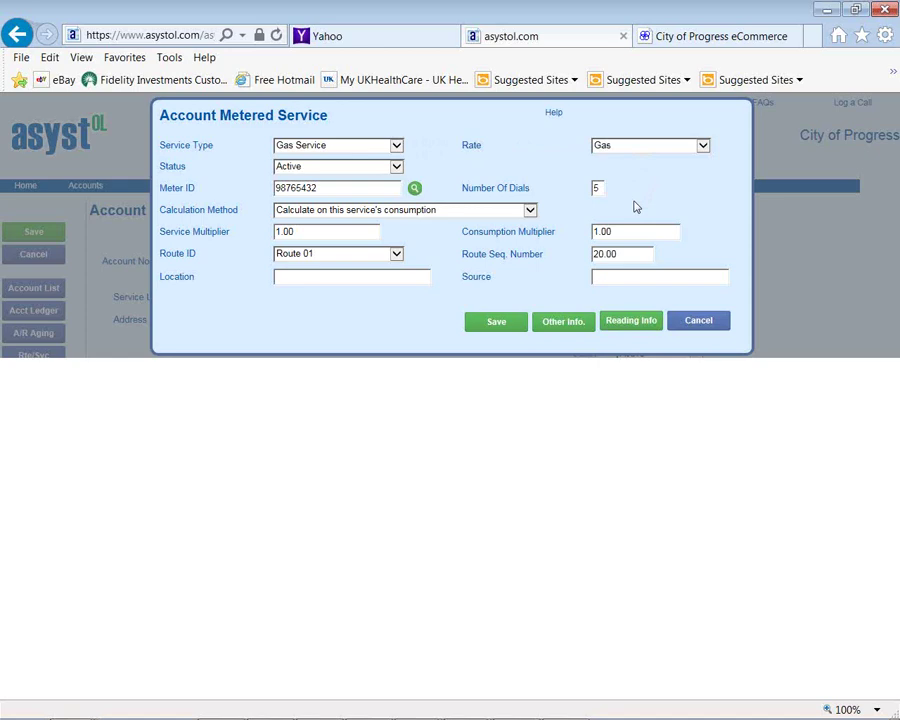
left_click(571, 327)
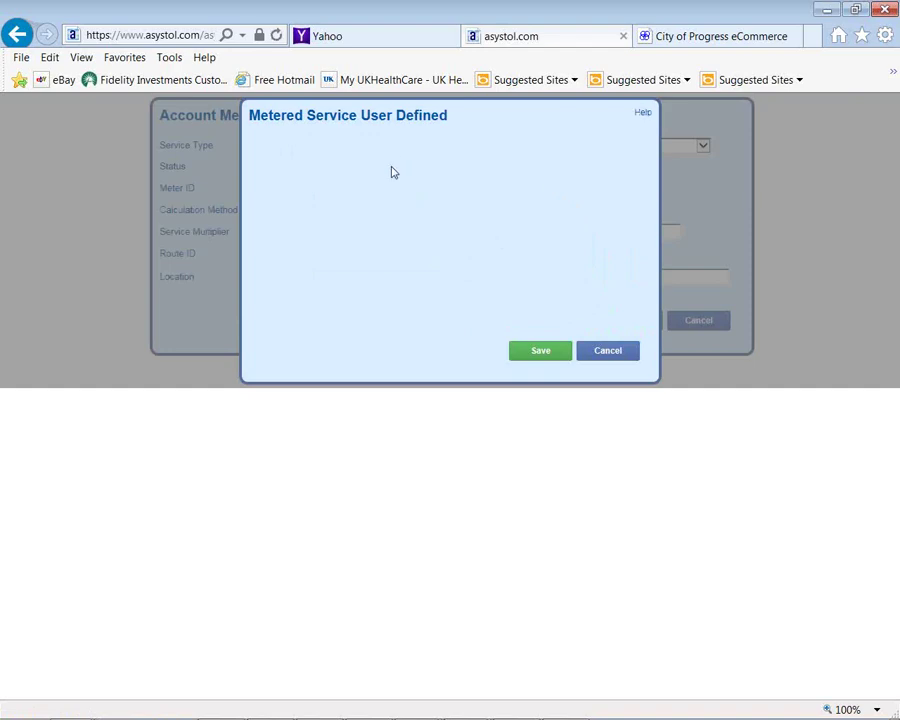
left_click(598, 351)
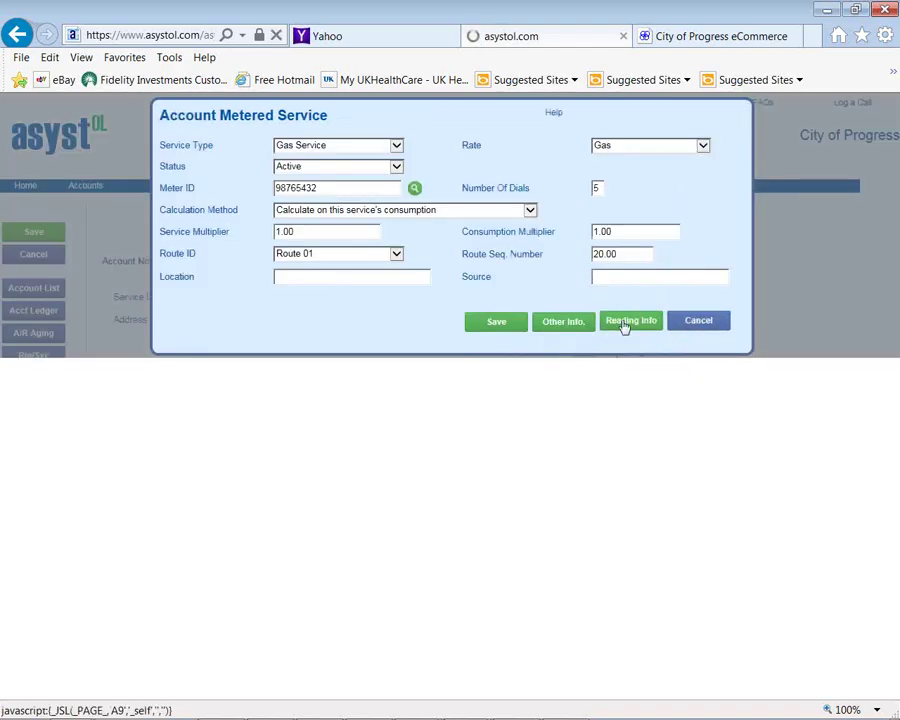
left_click(625, 325)
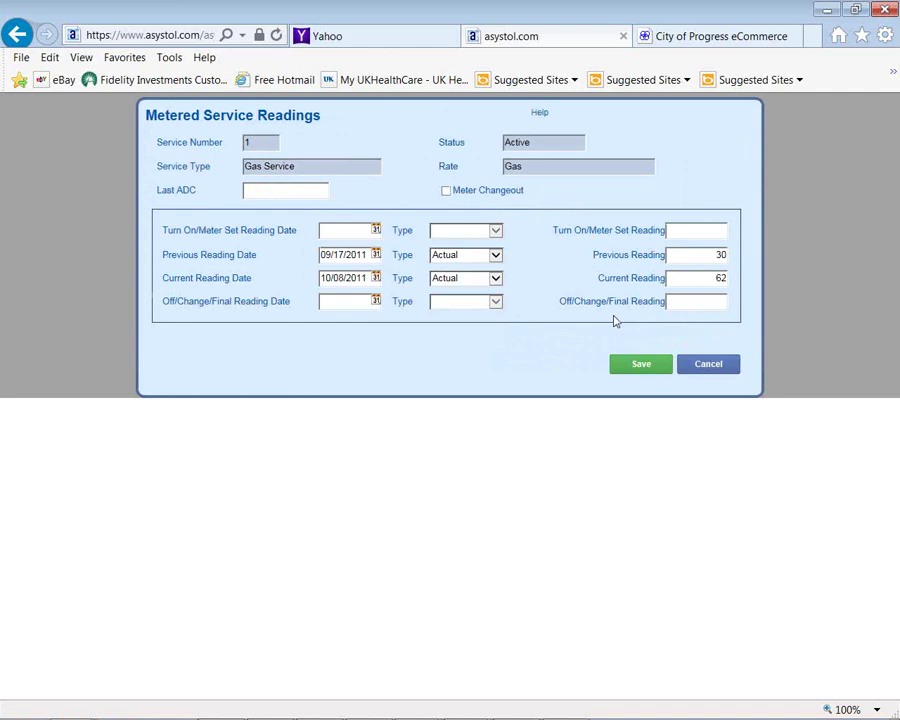
left_click(707, 366)
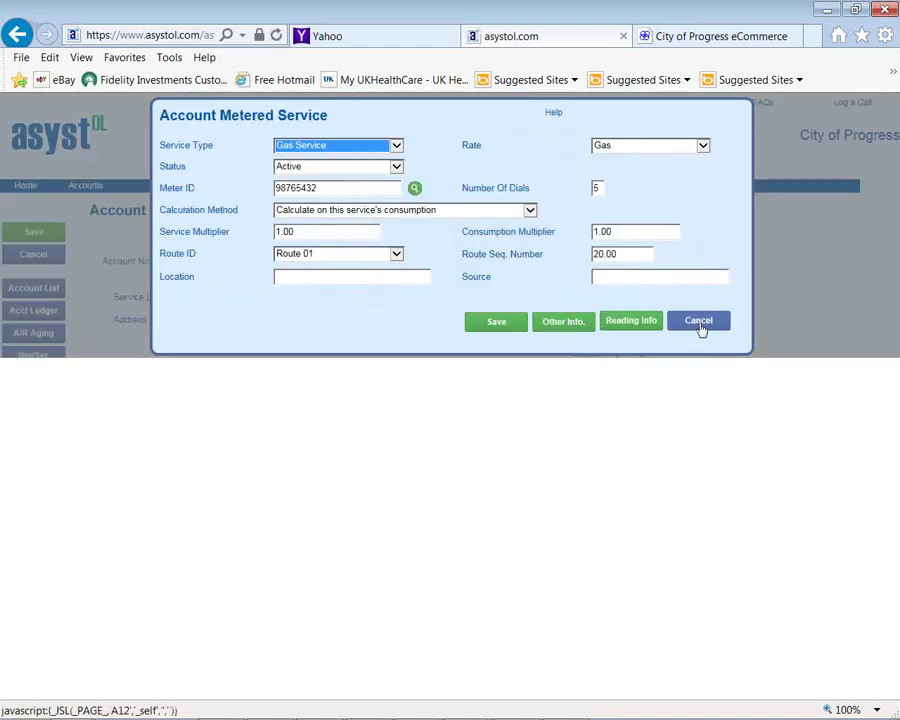
Cancel the Gas service form and open the Dumpster non-metered service details
left_click(700, 322)
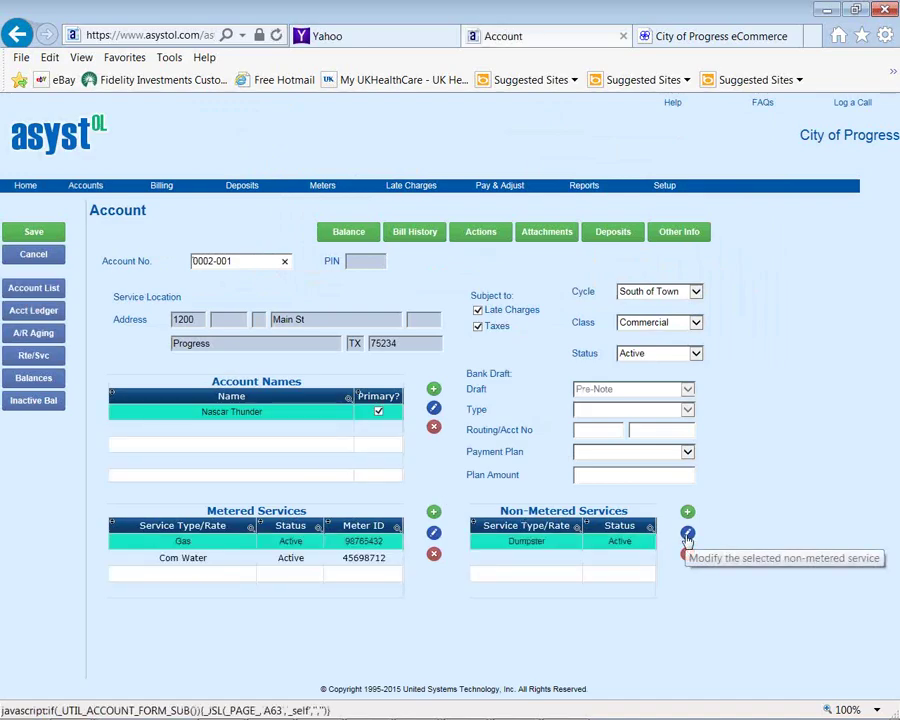
left_click(687, 536)
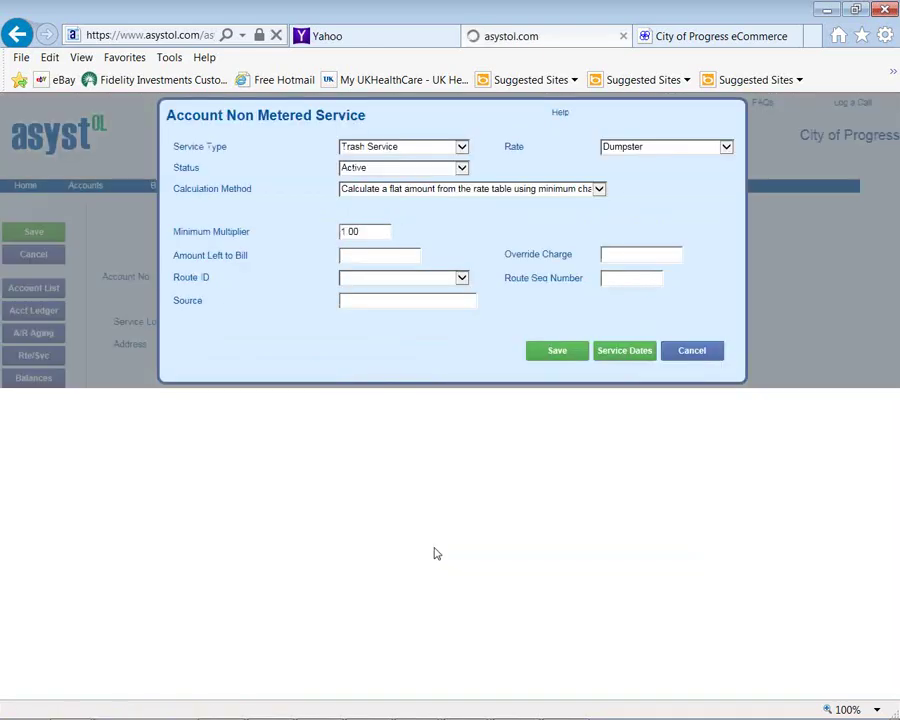
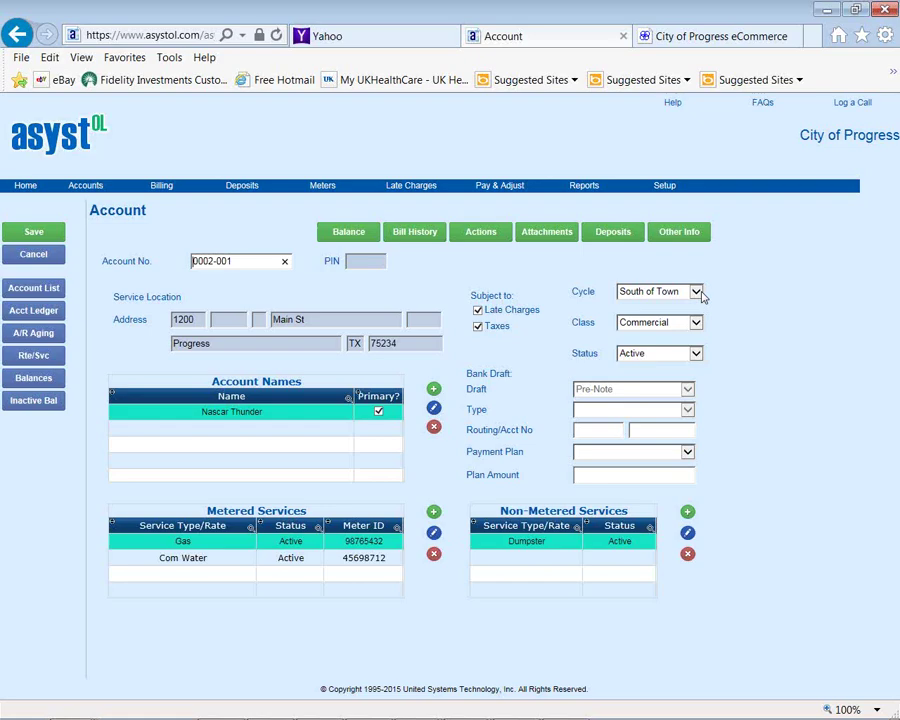
left_click(697, 327)
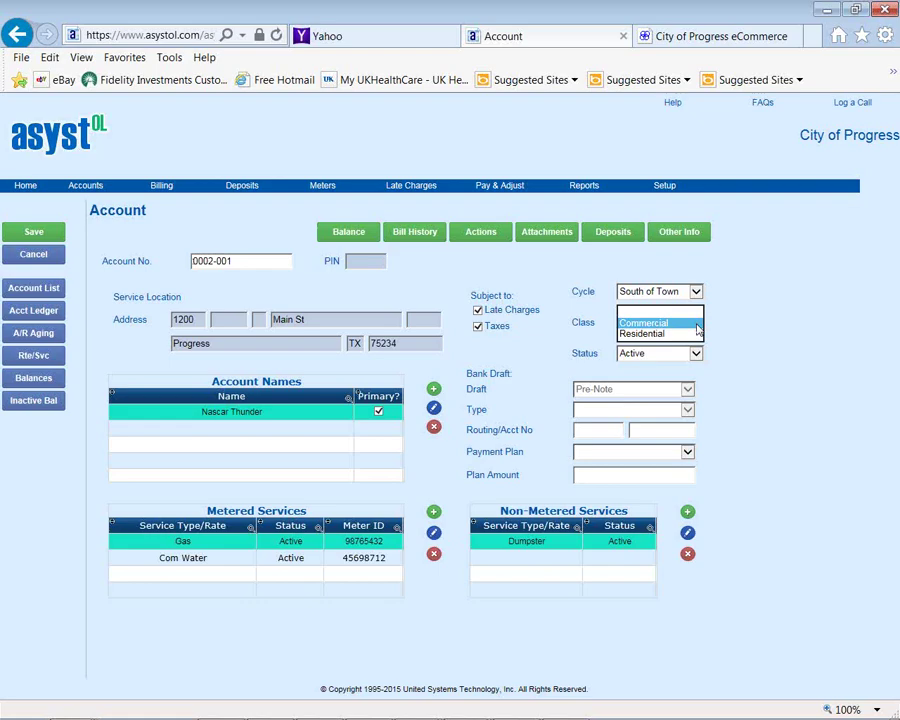
left_click(697, 324)
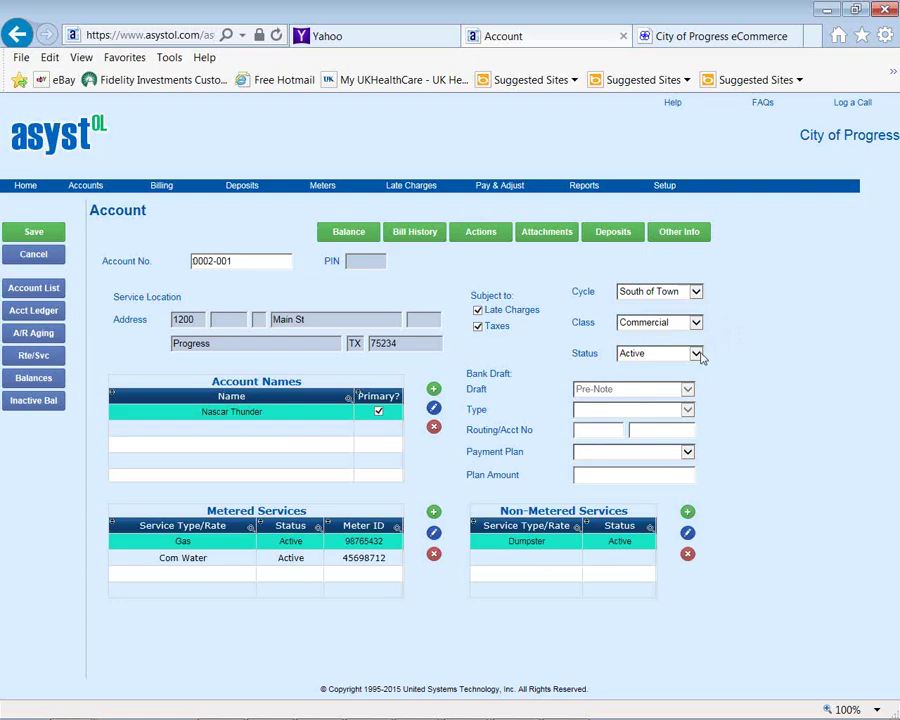
left_click(696, 353)
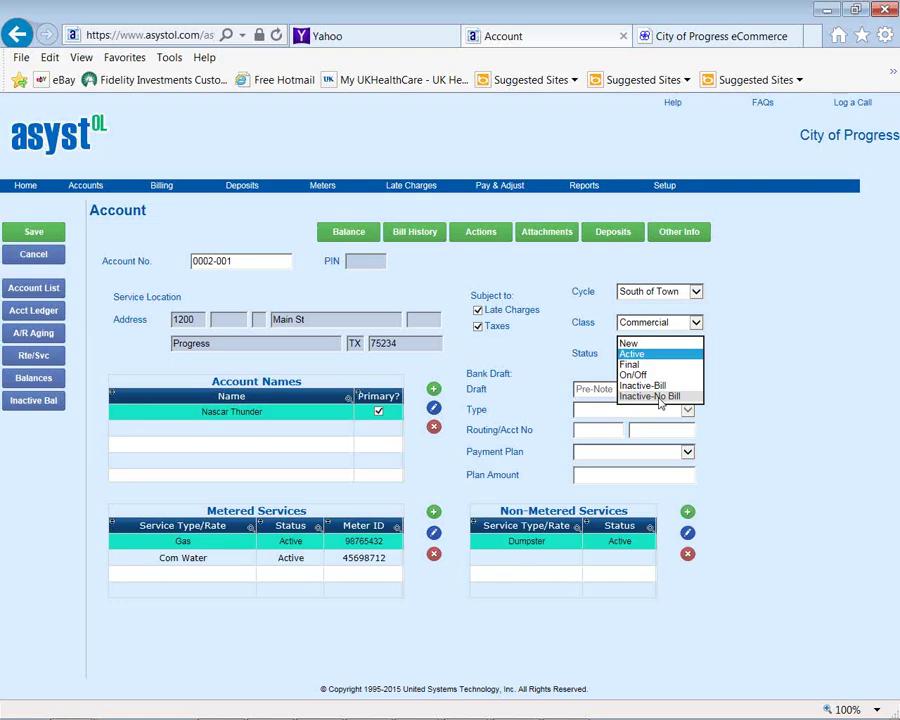
left_click(546, 344)
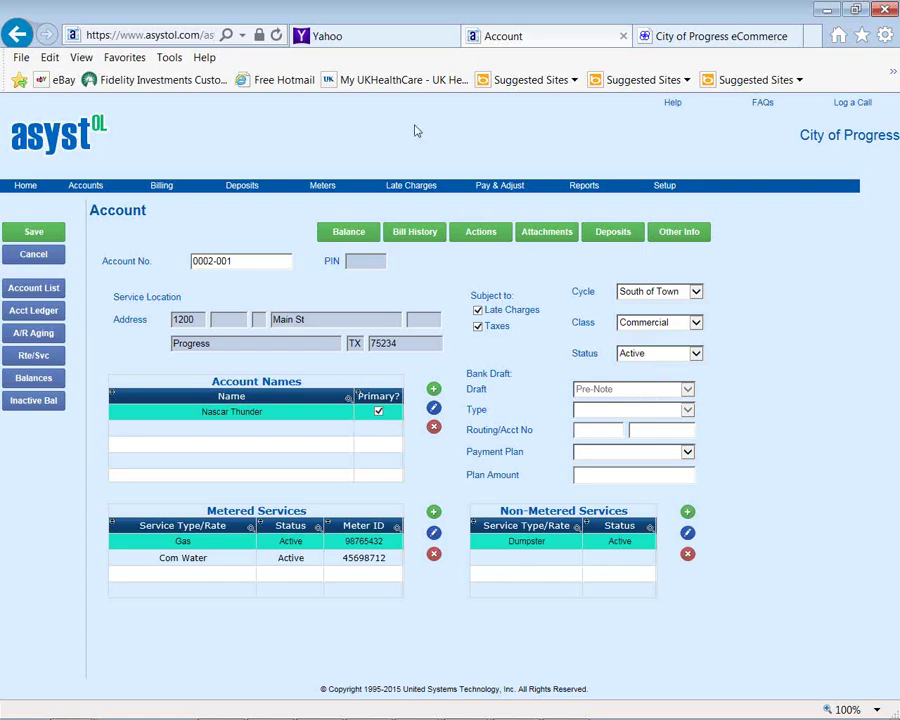
left_click(348, 233)
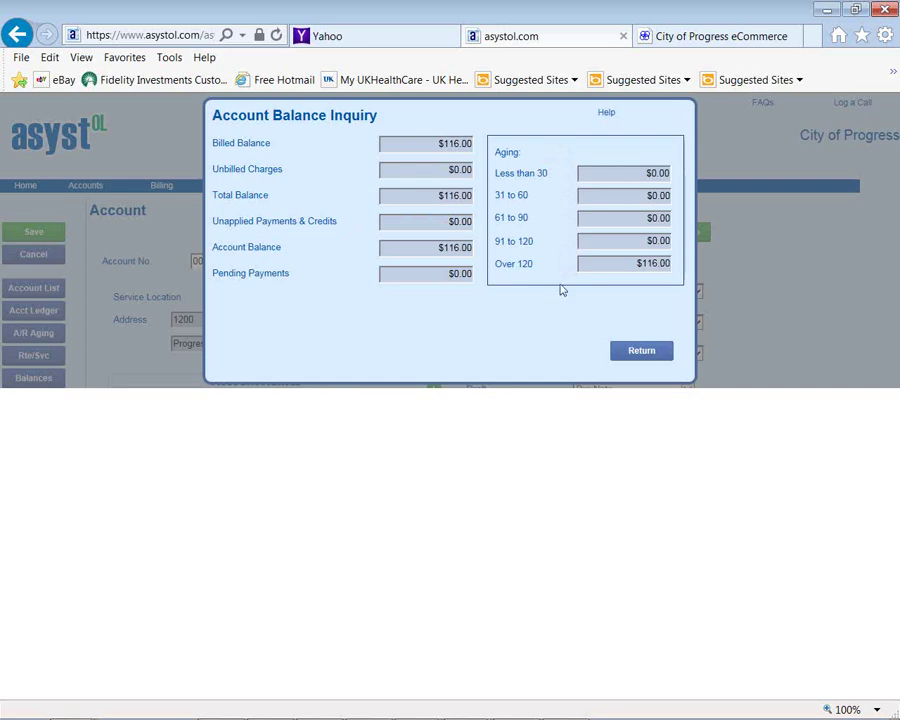
left_click(638, 358)
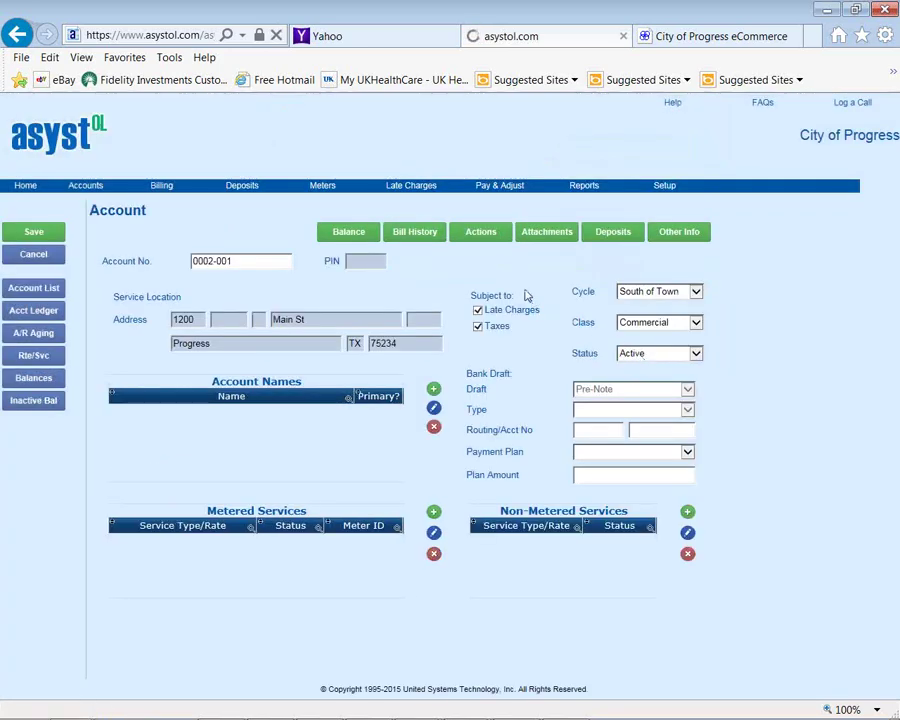
left_click(415, 234)
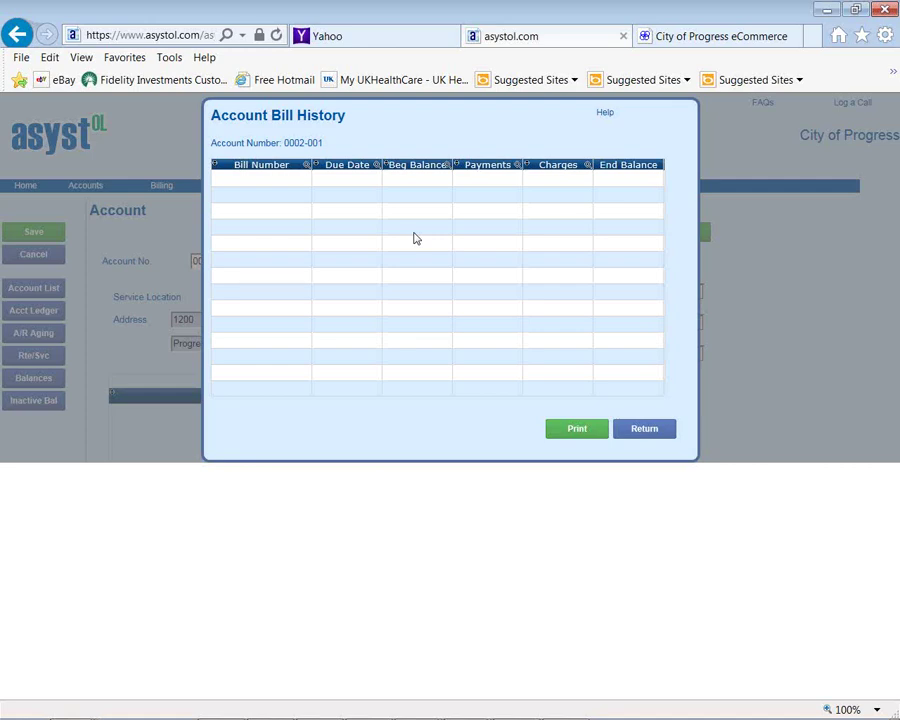
left_click(638, 430)
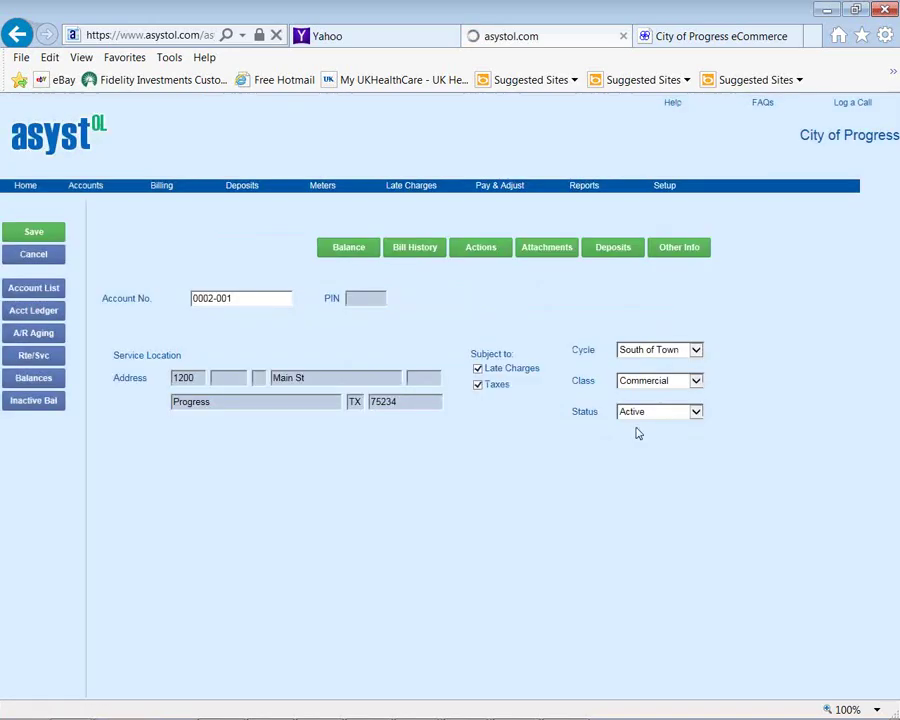
left_click(481, 236)
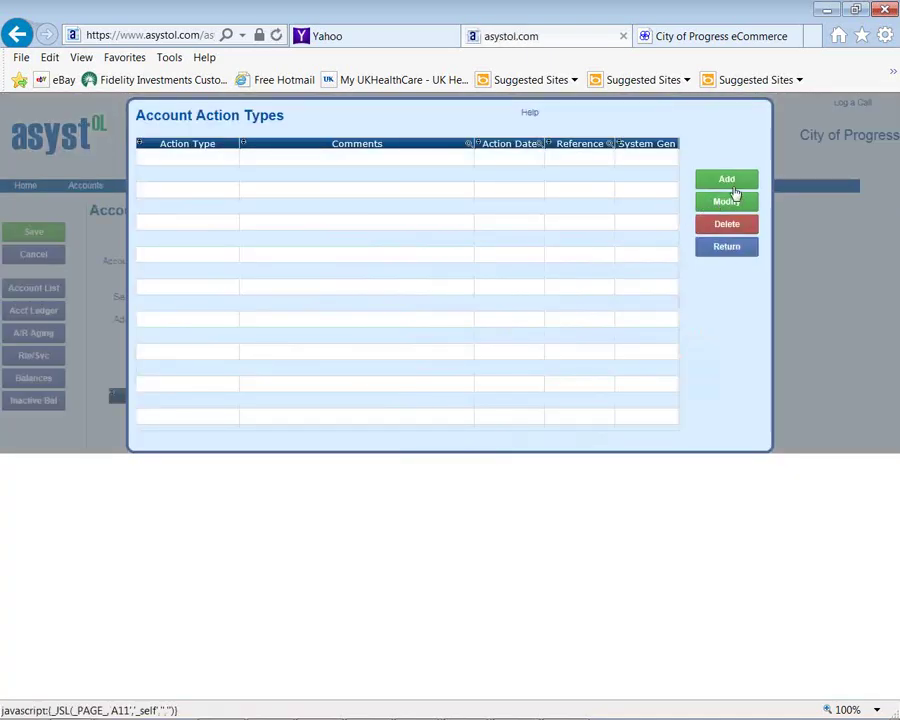
left_click(735, 182)
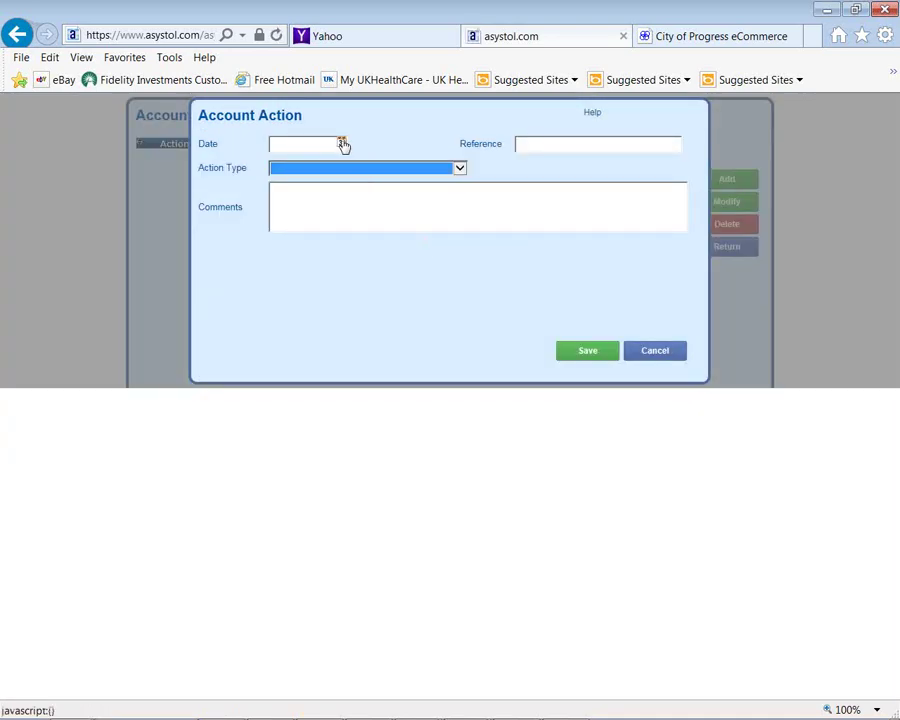
left_click(341, 144)
left_click(341, 144)
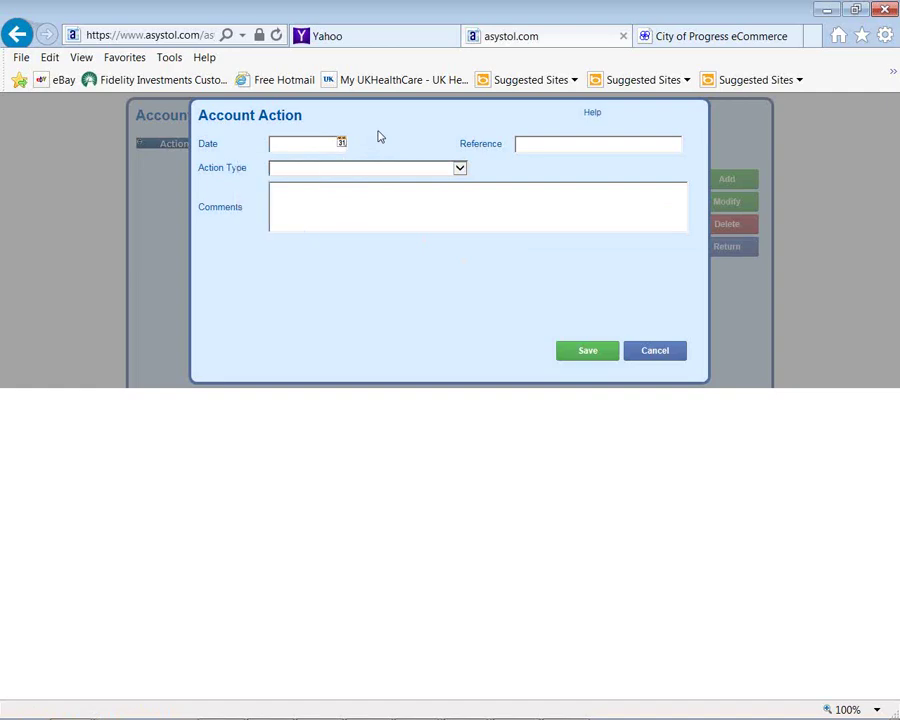
left_click(462, 172)
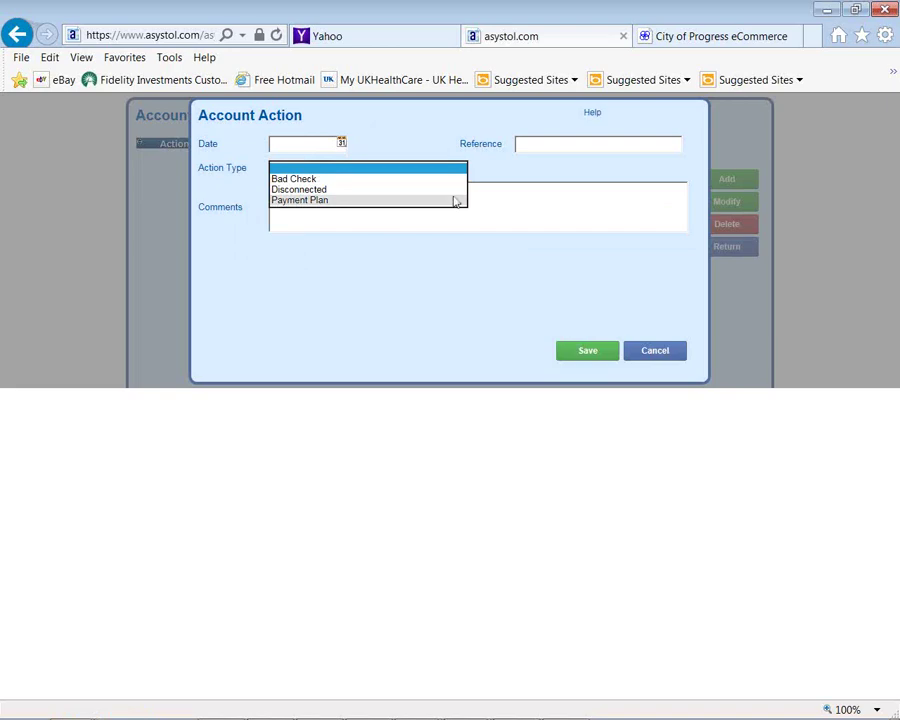
left_click(658, 357)
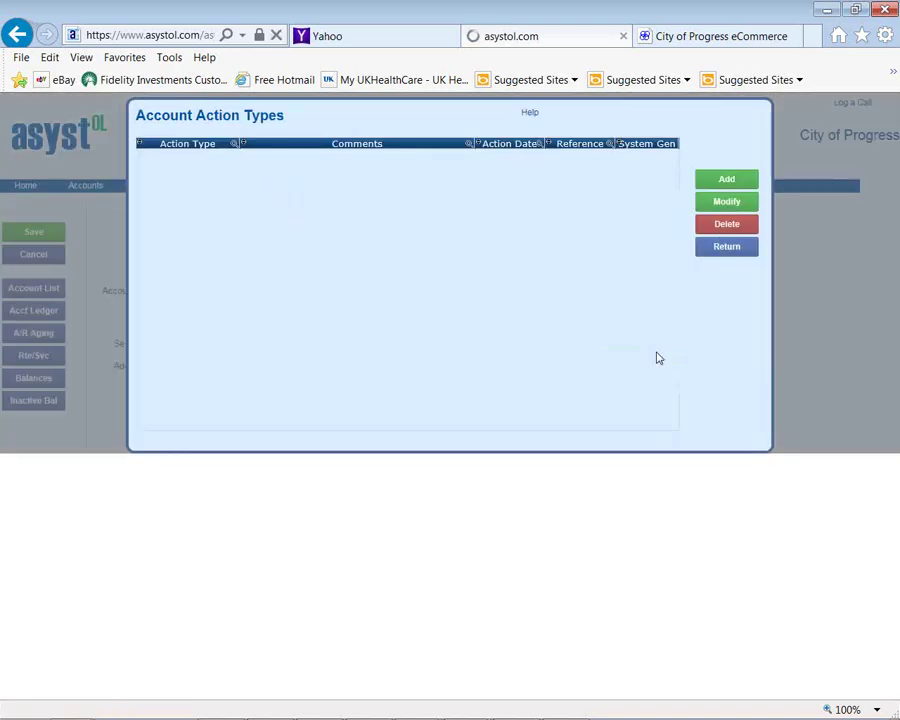
left_click(719, 252)
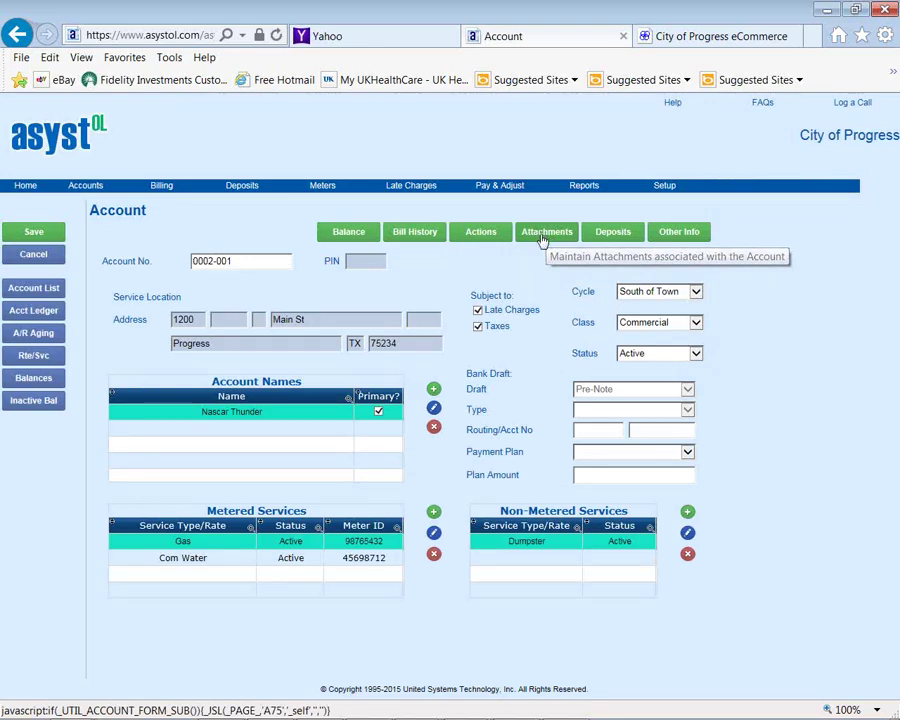
Display the account's attached Application document as a scanned form in Windows Photo Viewer
left_click(543, 238)
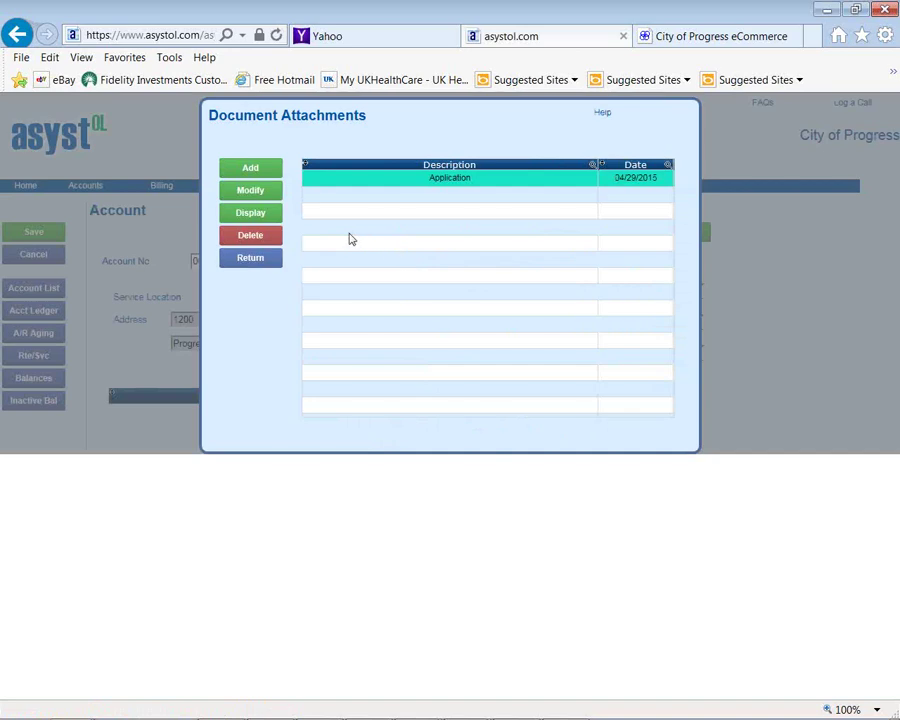
left_click(250, 213)
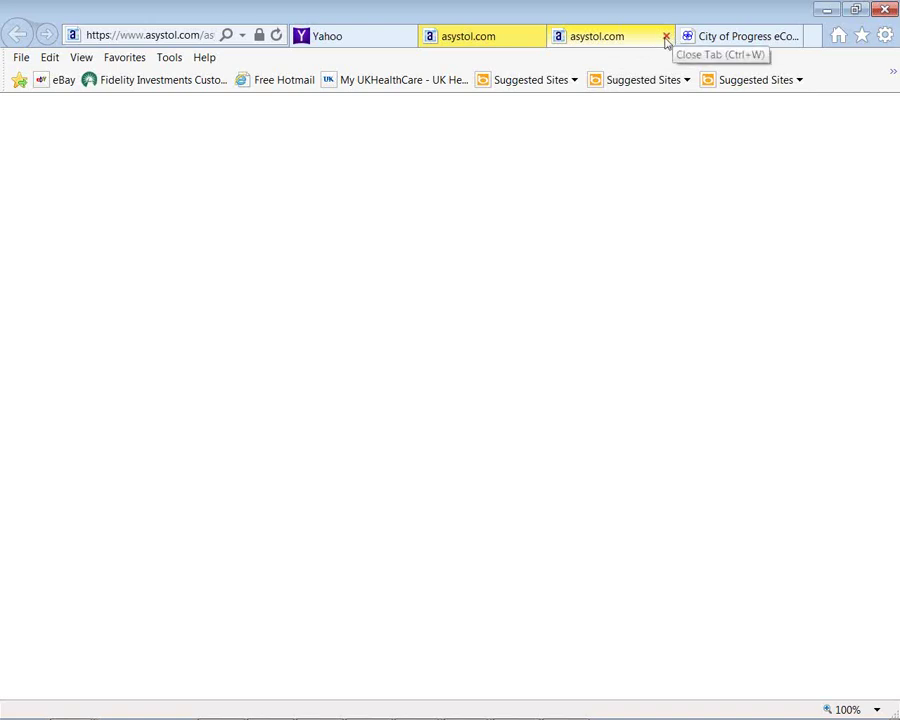
mouse_move(545, 697)
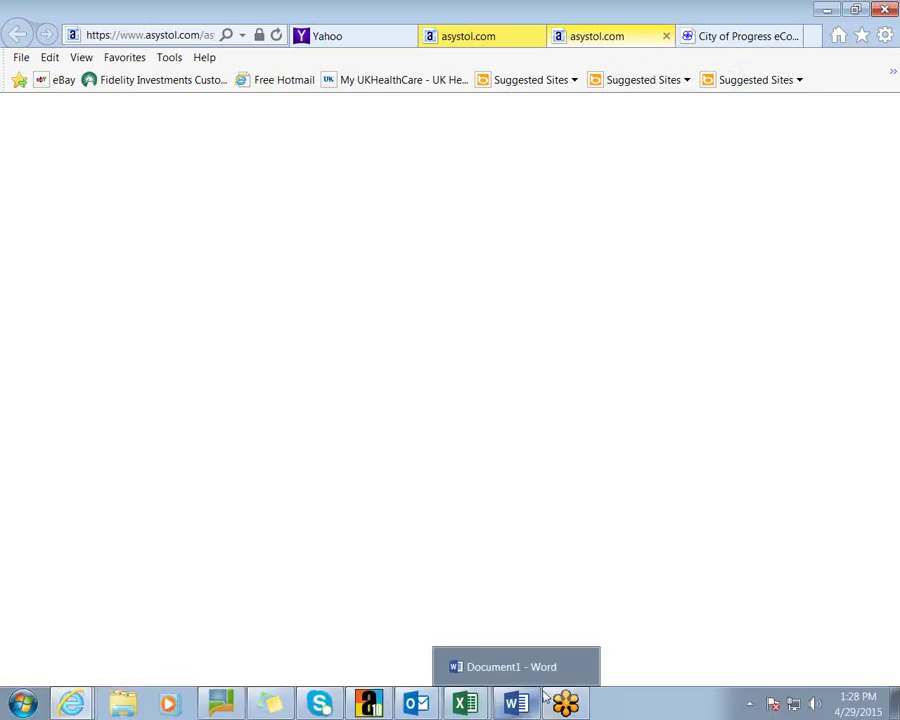
left_click(792, 37)
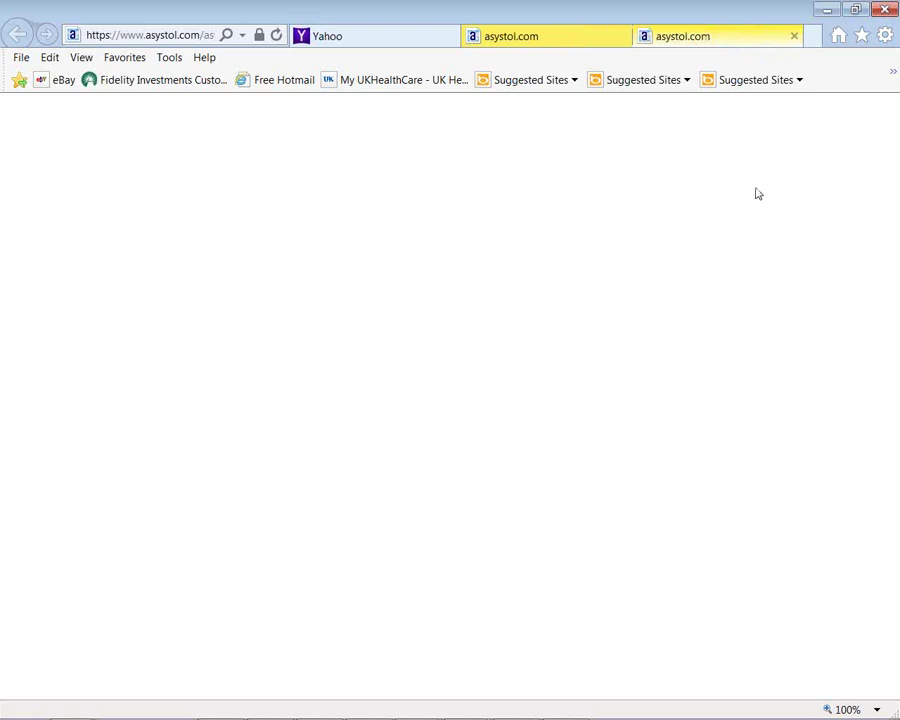
left_click(792, 34)
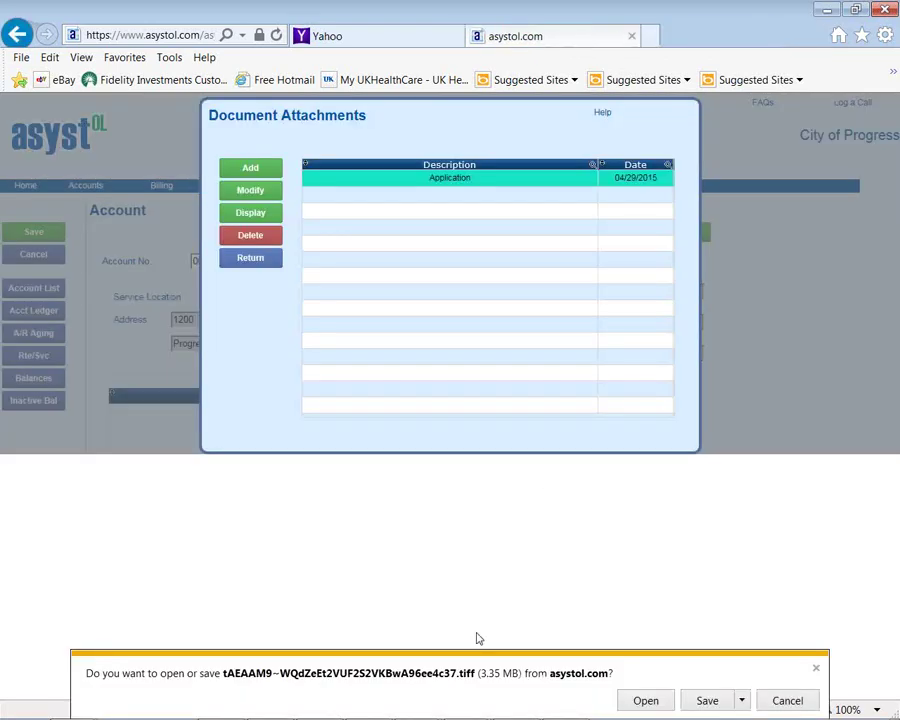
left_click(667, 700)
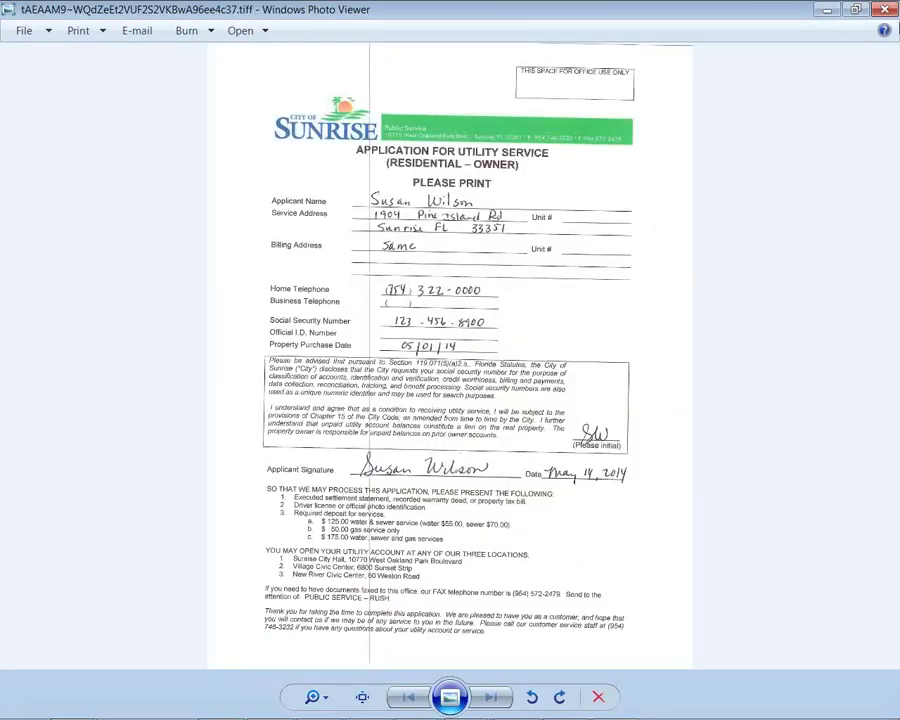
Close the scanned application image and leave the attachments list for the account page
left_click(890, 12)
left_click(260, 259)
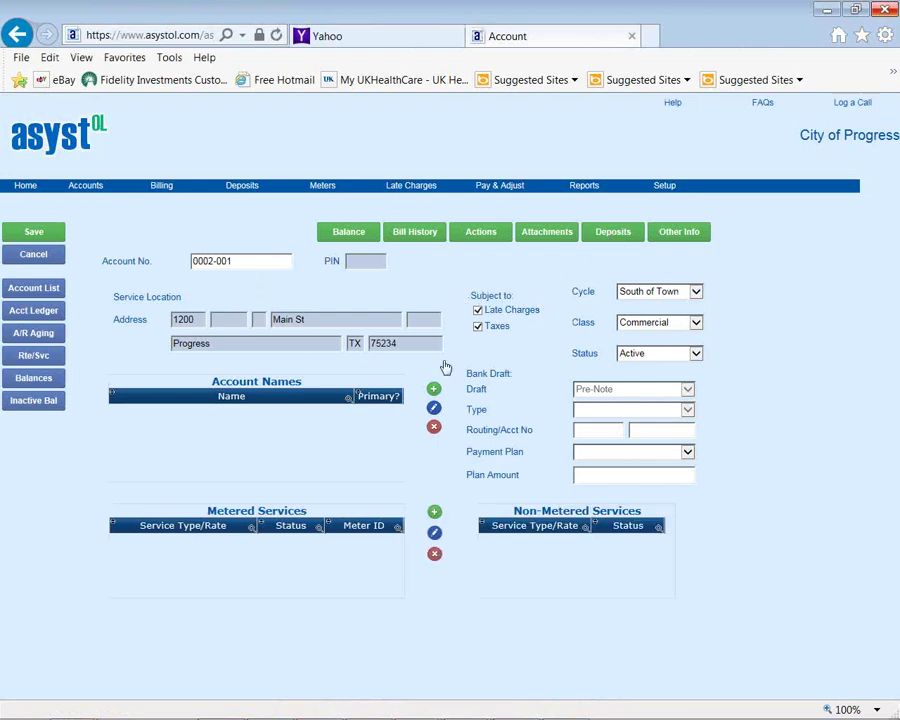
left_click(601, 234)
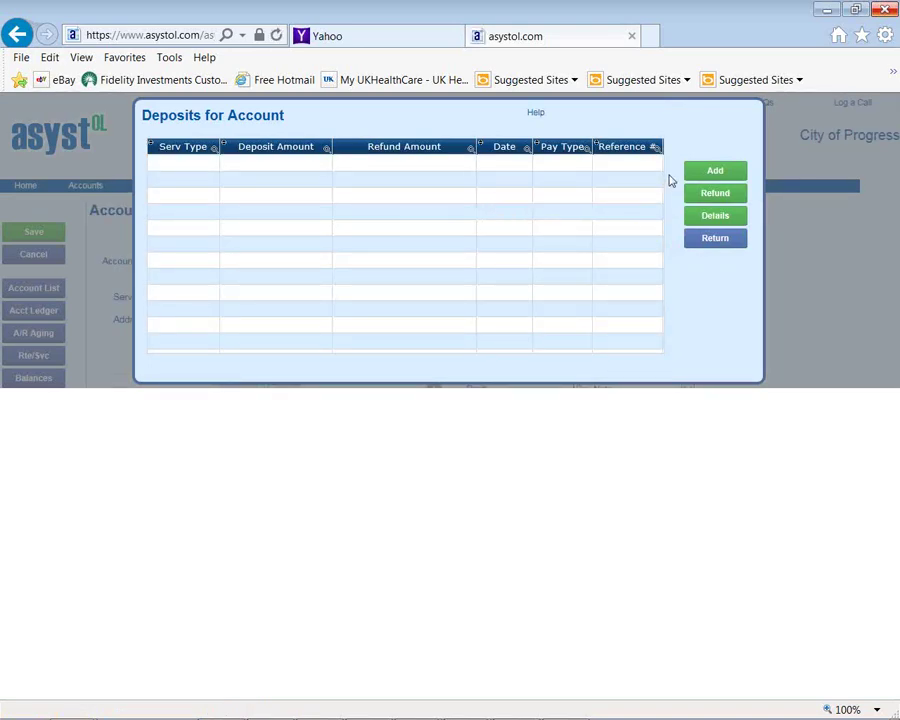
left_click(715, 171)
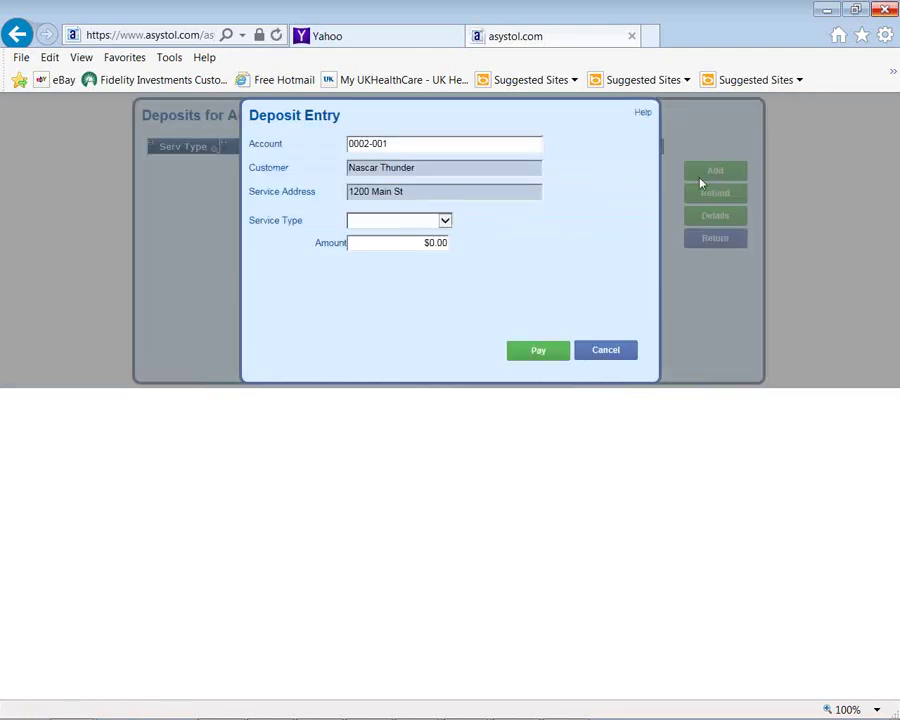
left_click(600, 351)
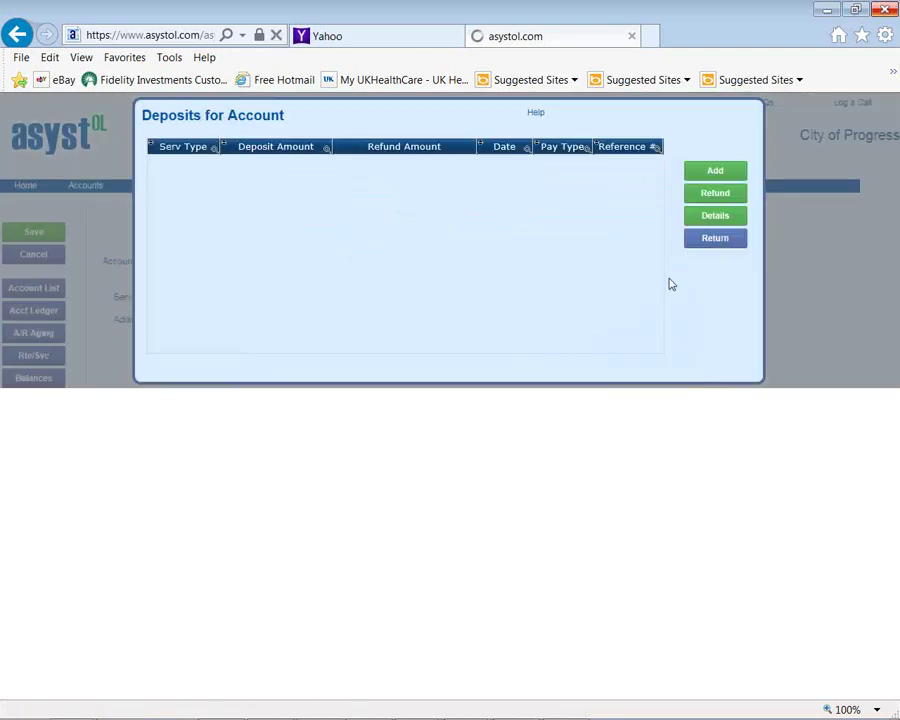
left_click(713, 240)
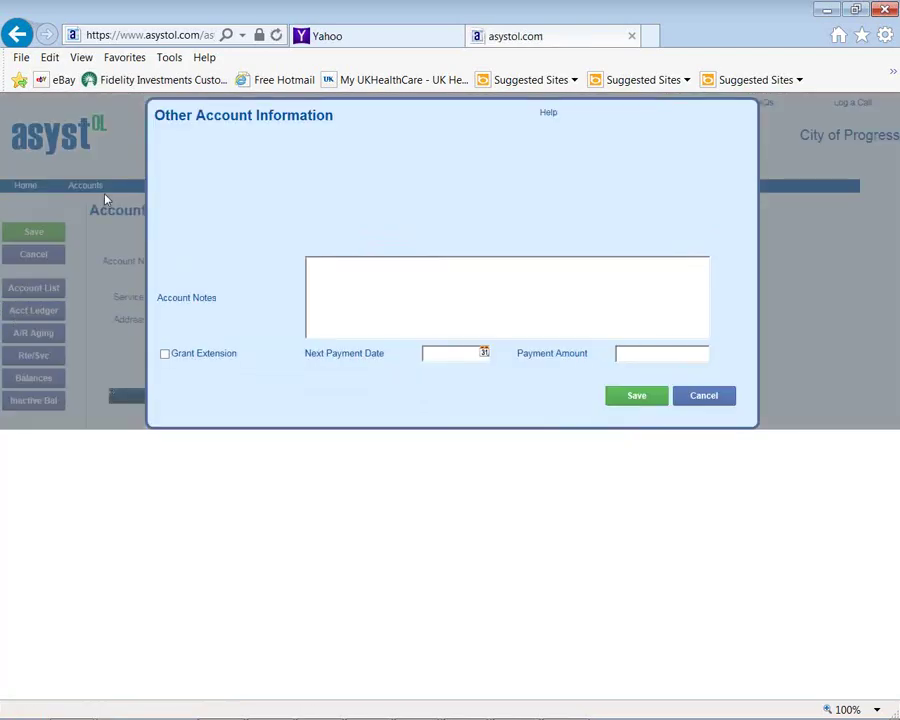
left_click(405, 279)
left_click(704, 395)
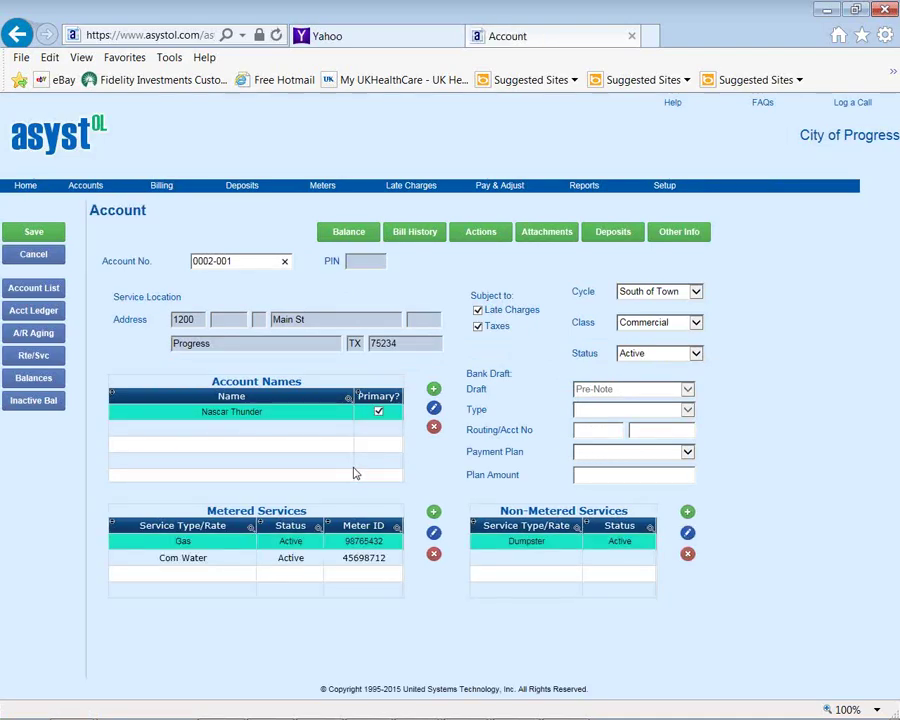
Print and review the account ledger report showing $116.00 in charges, then return to the account
left_click(43, 290)
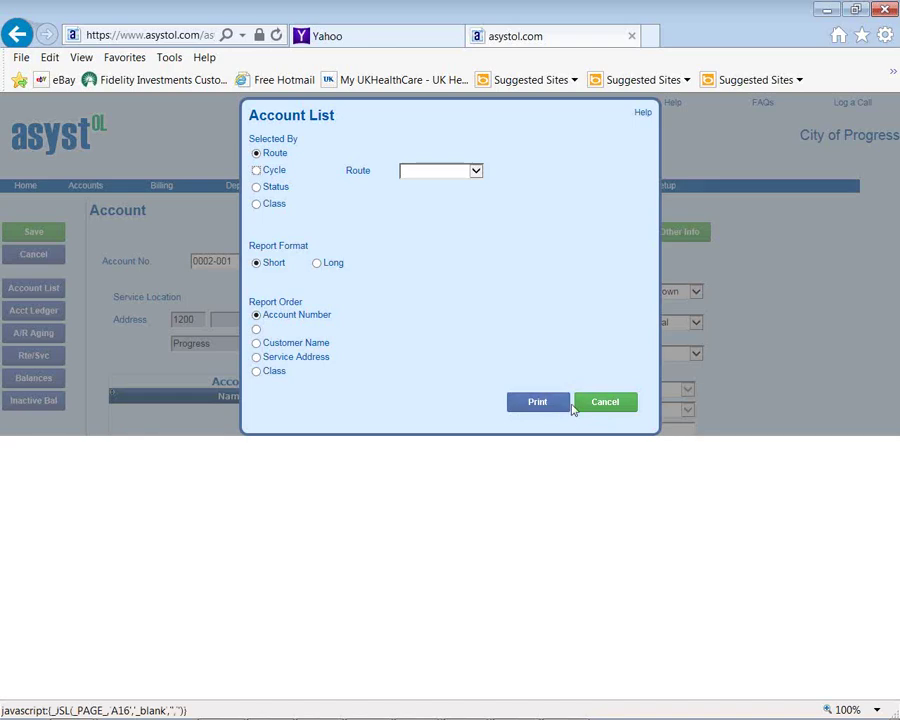
left_click(597, 409)
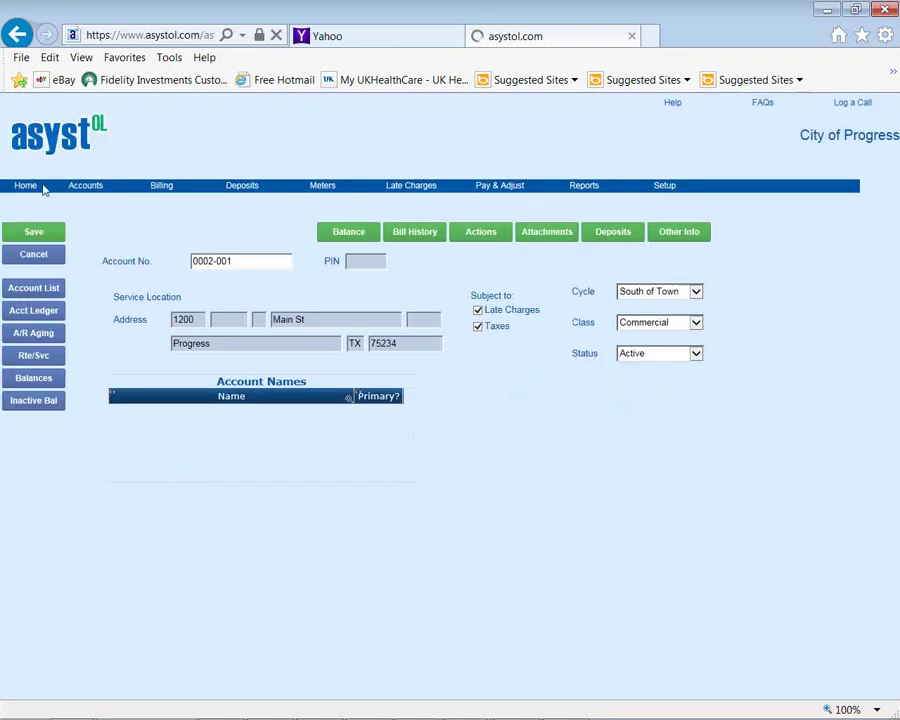
left_click(33, 312)
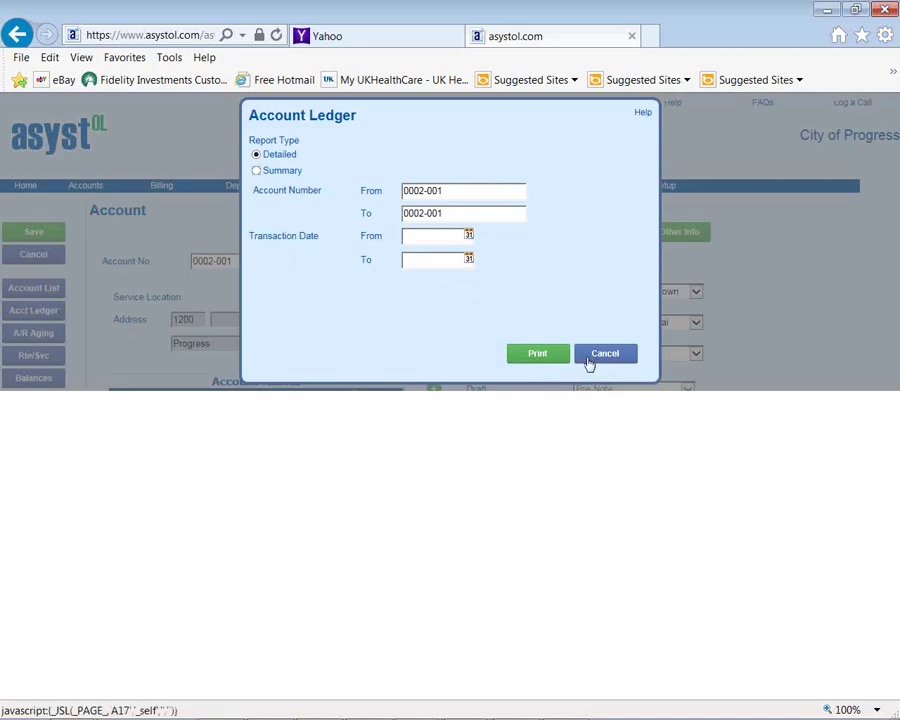
left_click(531, 359)
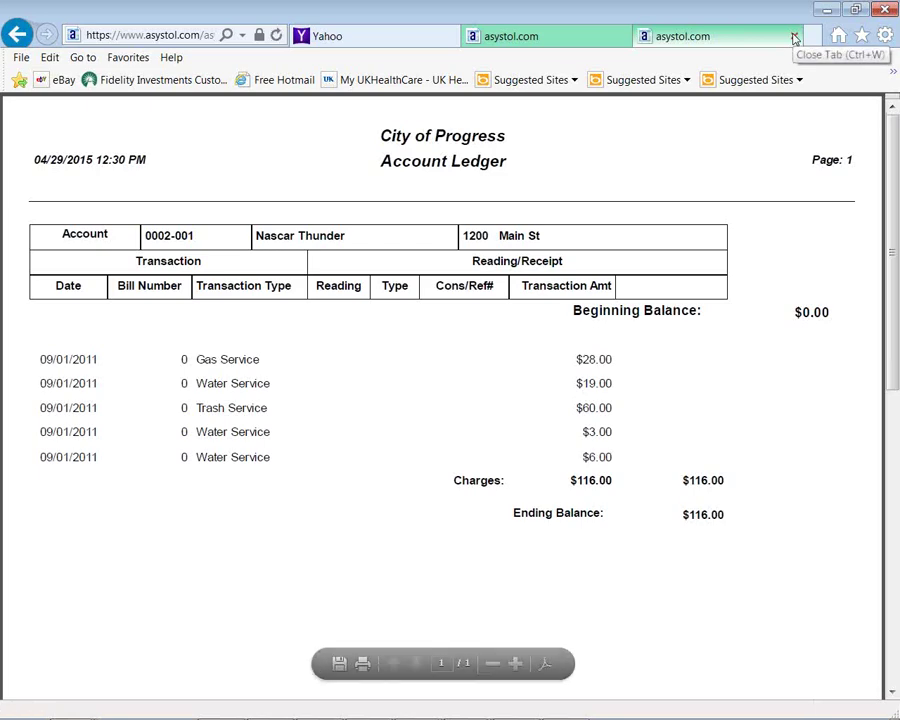
left_click(795, 38)
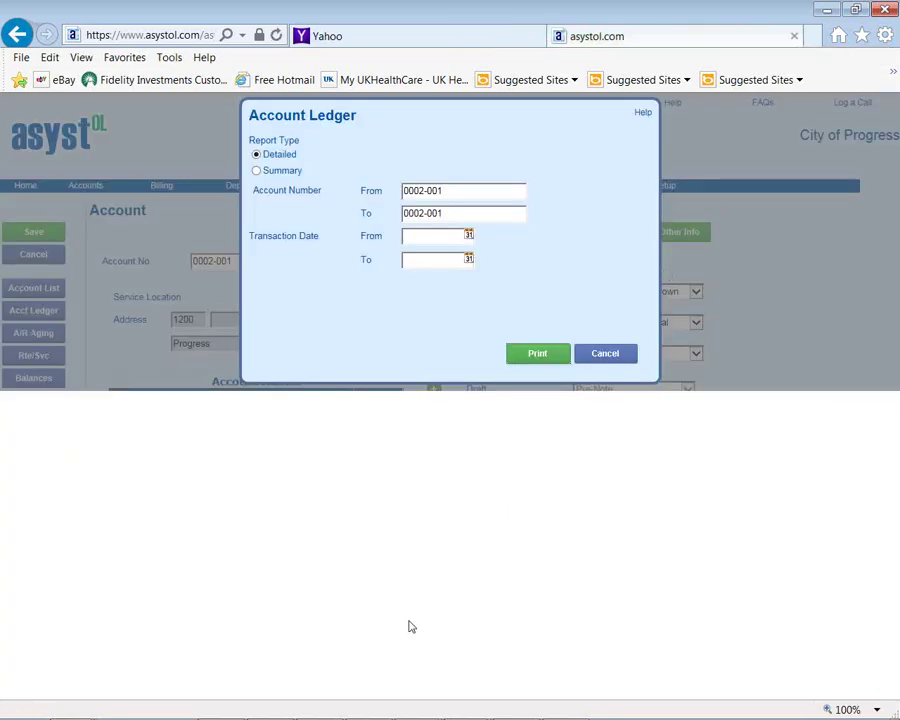
left_click(603, 358)
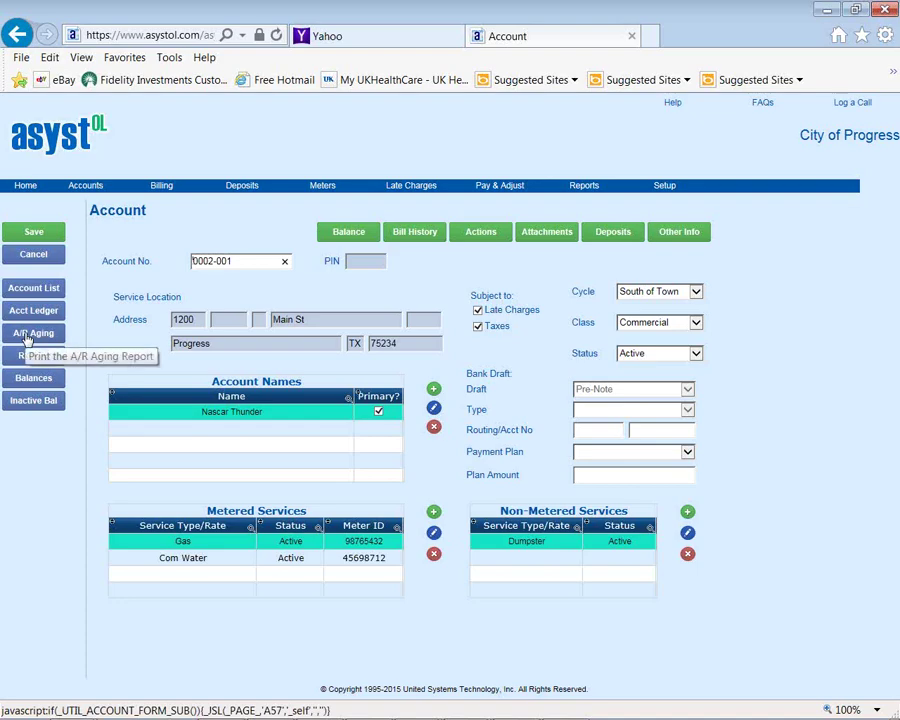
left_click(28, 339)
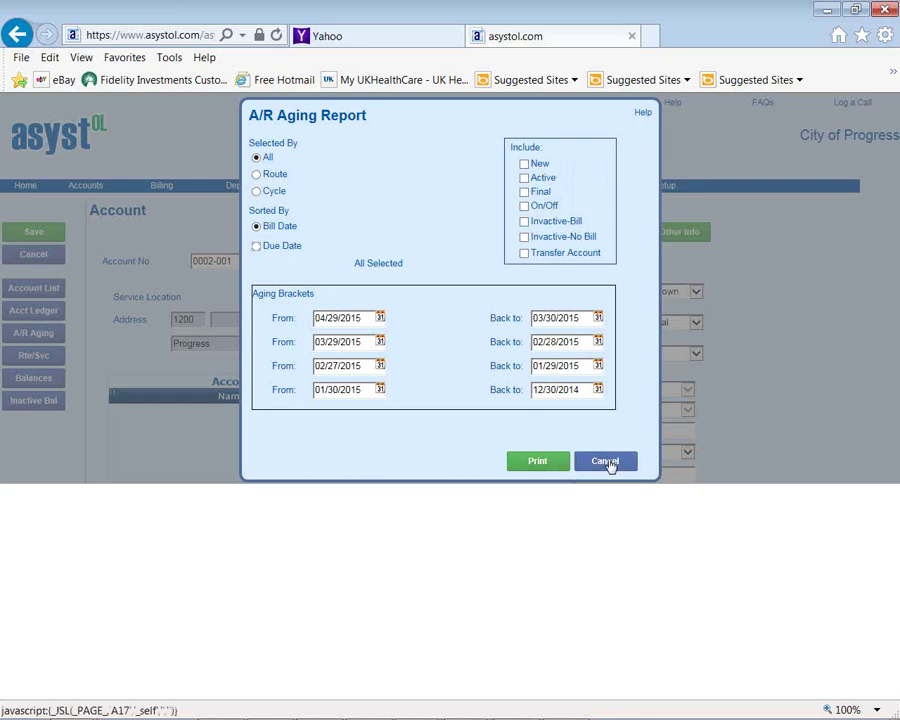
left_click(608, 462)
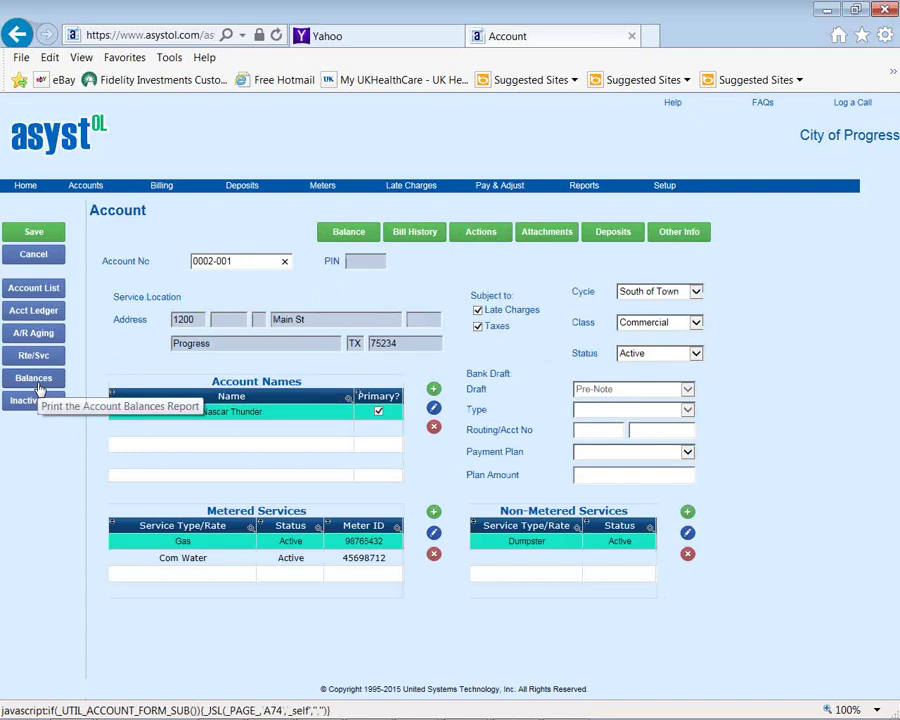
left_click(36, 384)
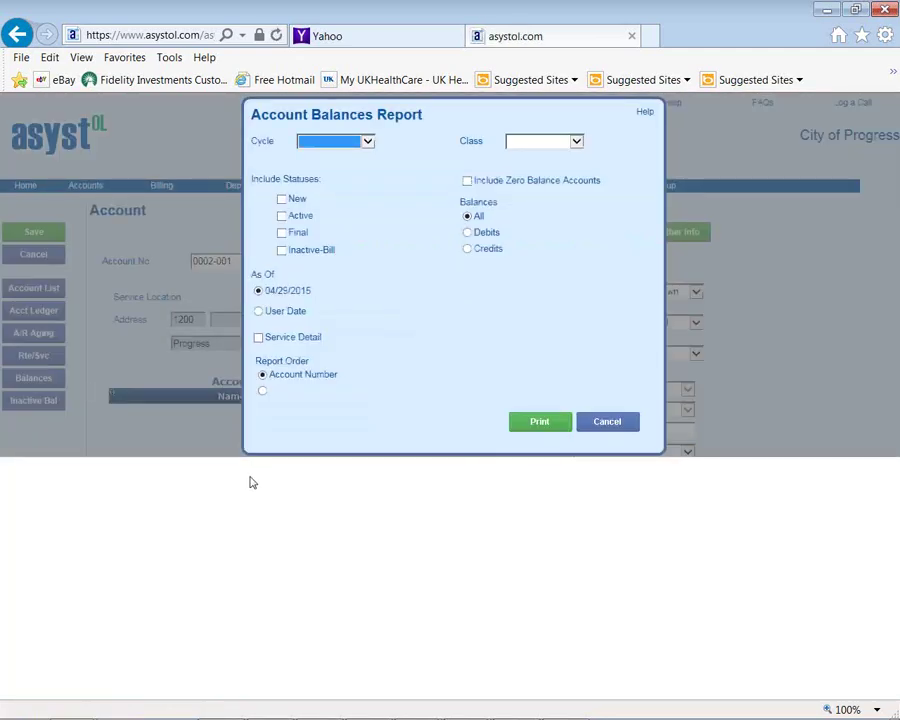
left_click(258, 312)
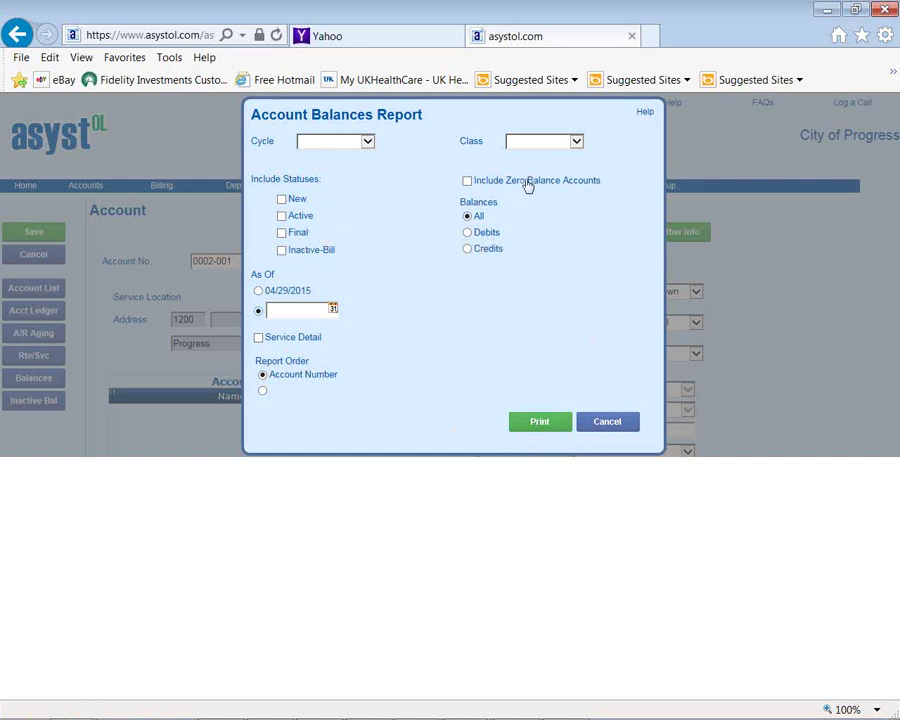
left_click(605, 427)
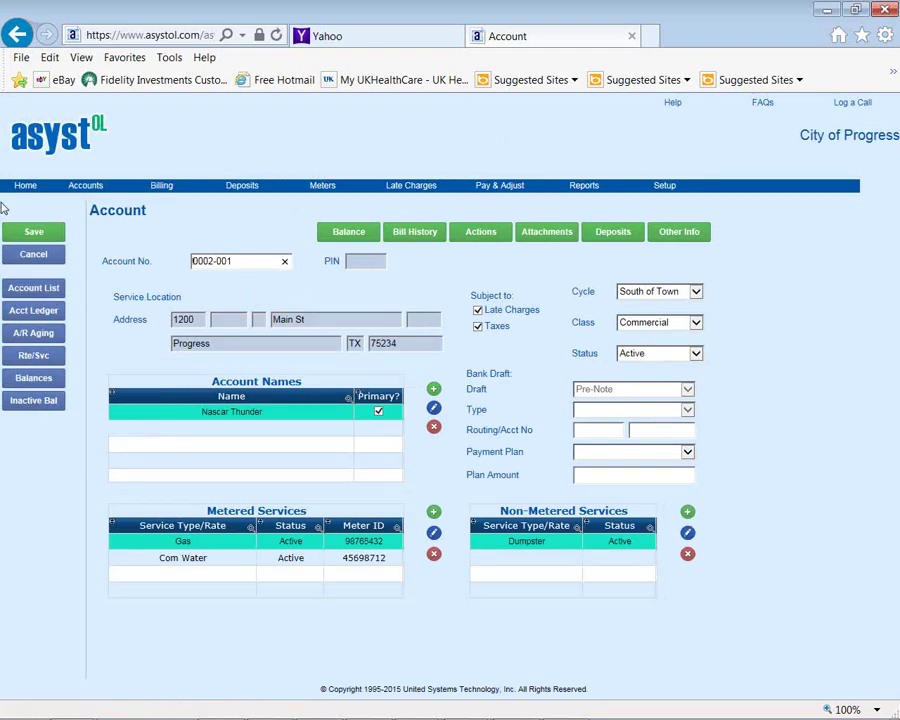
Open Billing Process and list the accounts selected for bill 5, cycle STWN
mouse_move(163, 187)
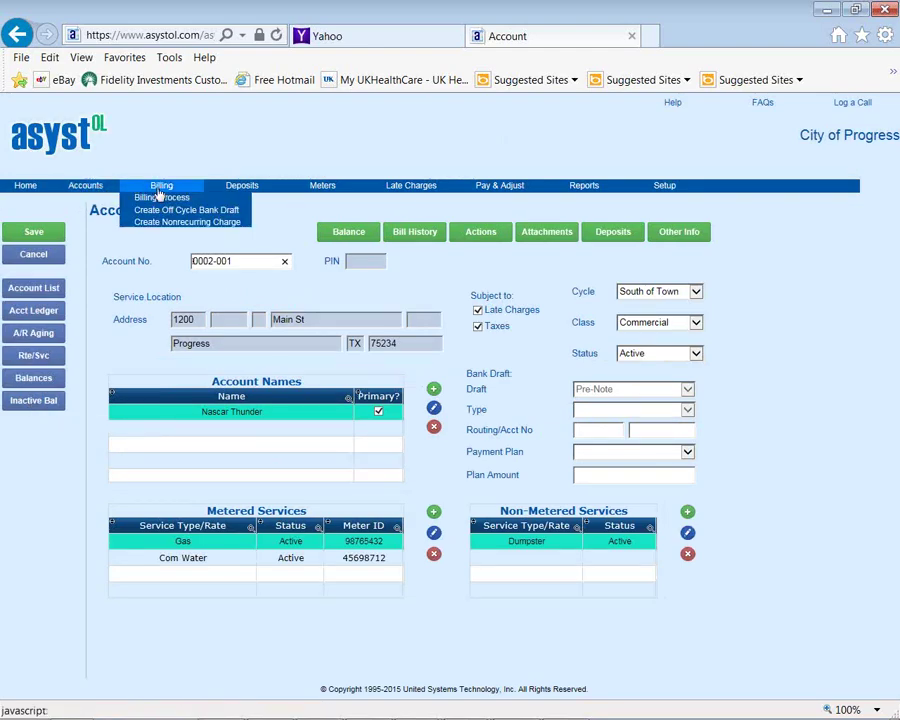
left_click(166, 197)
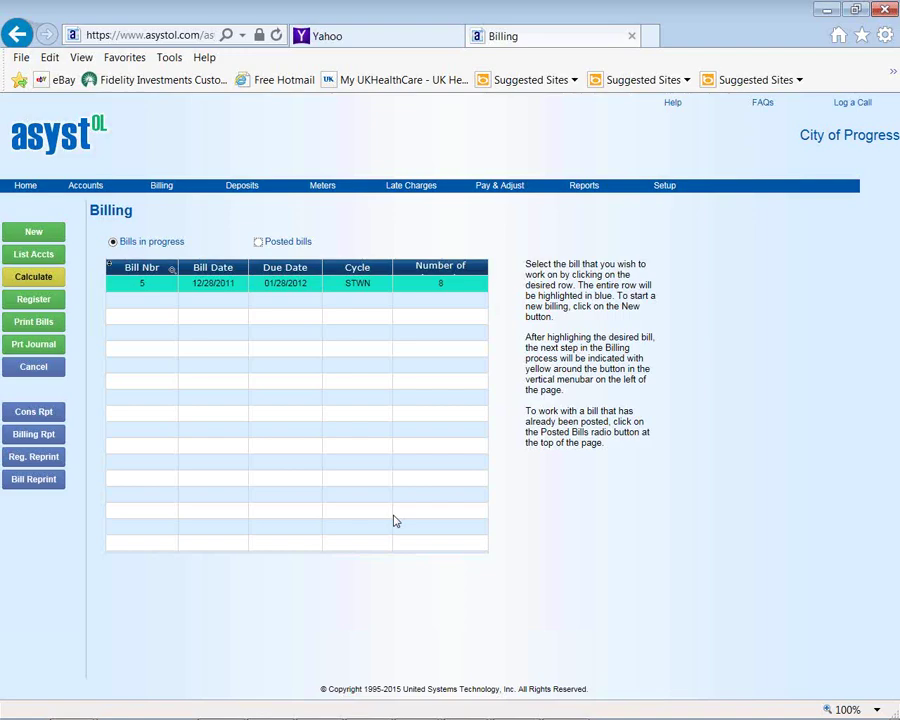
left_click(40, 255)
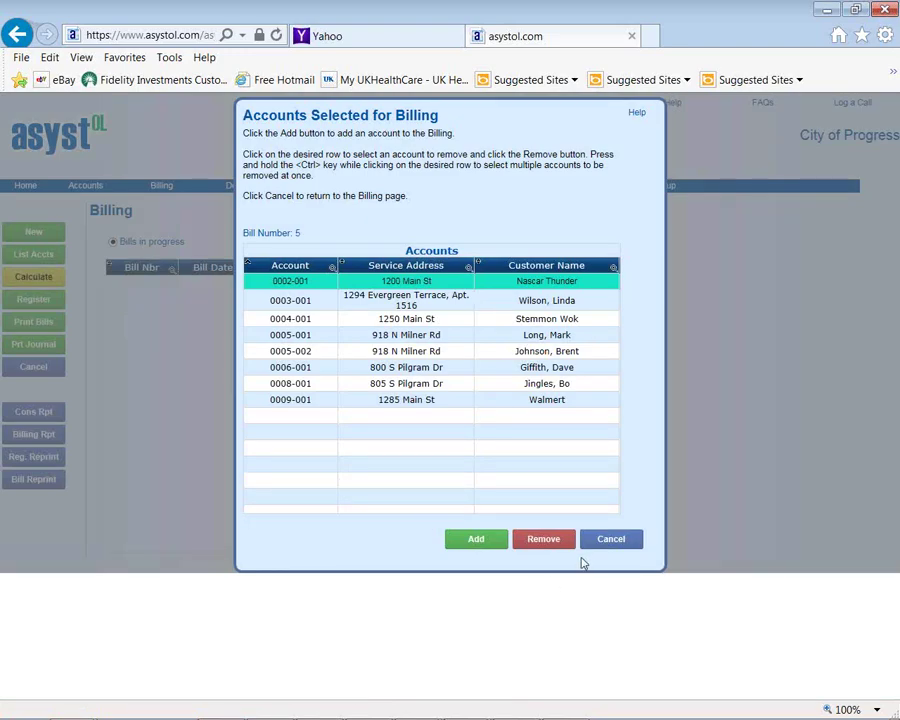
left_click(607, 545)
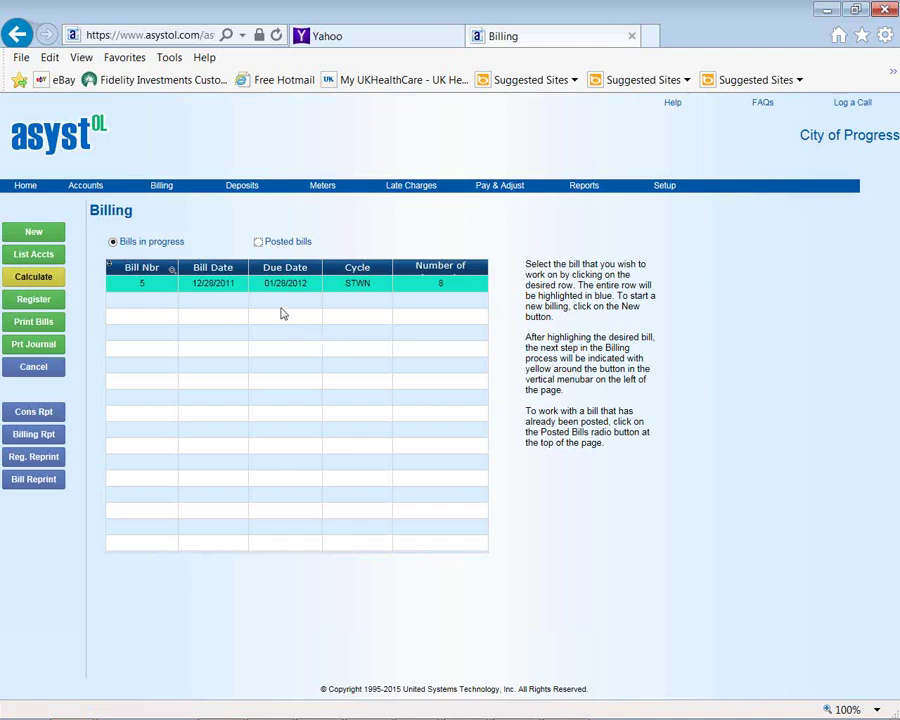
Print a detailed billing recap report for Water Service only and close it
left_click(24, 434)
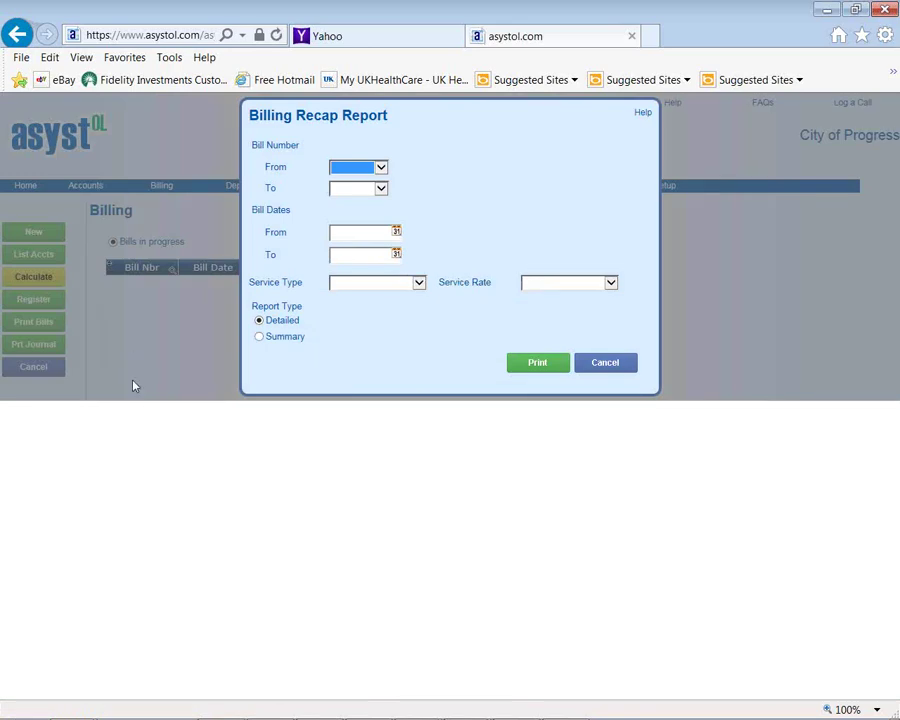
left_click(419, 283)
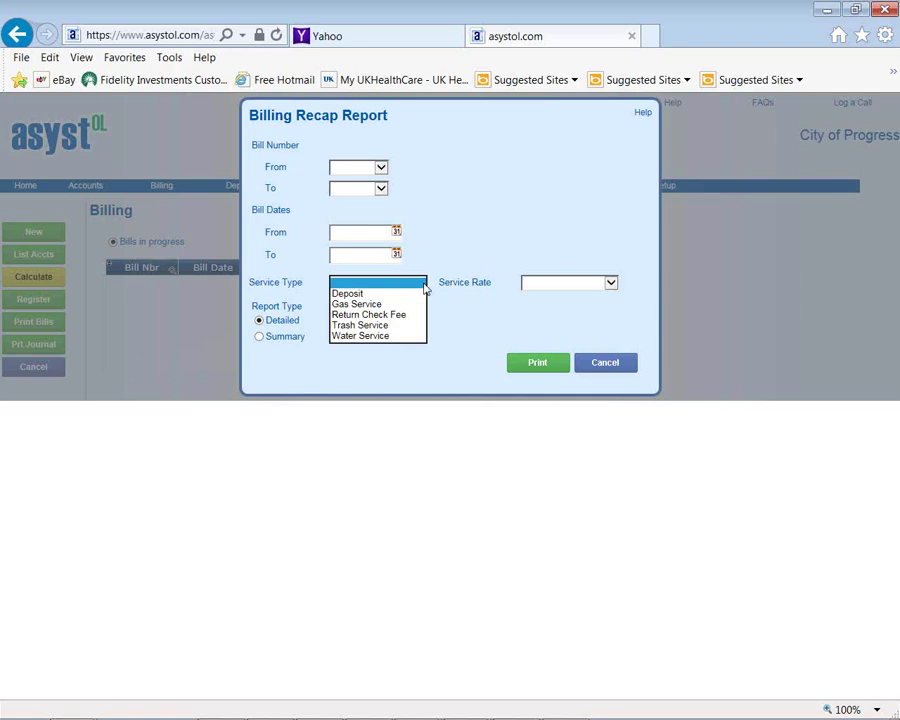
left_click(412, 335)
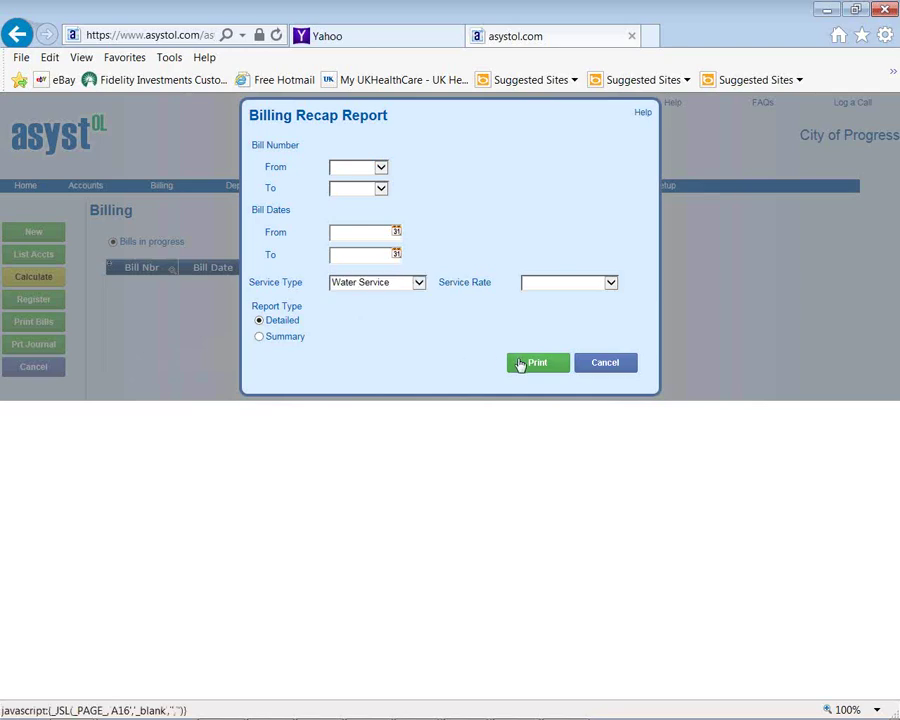
left_click(520, 364)
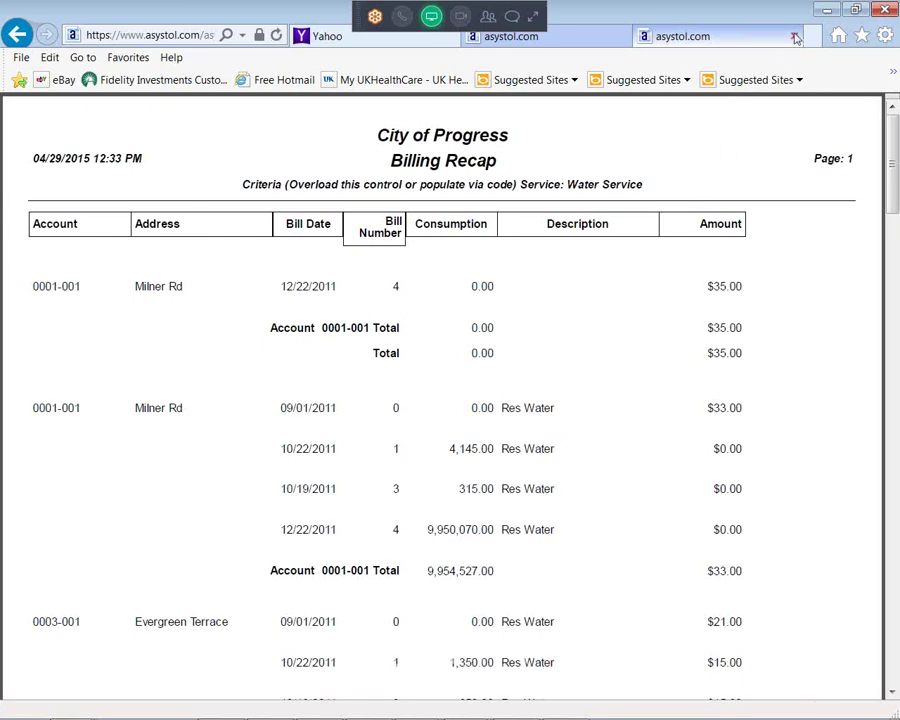
key("ctrl+w")
left_click(600, 366)
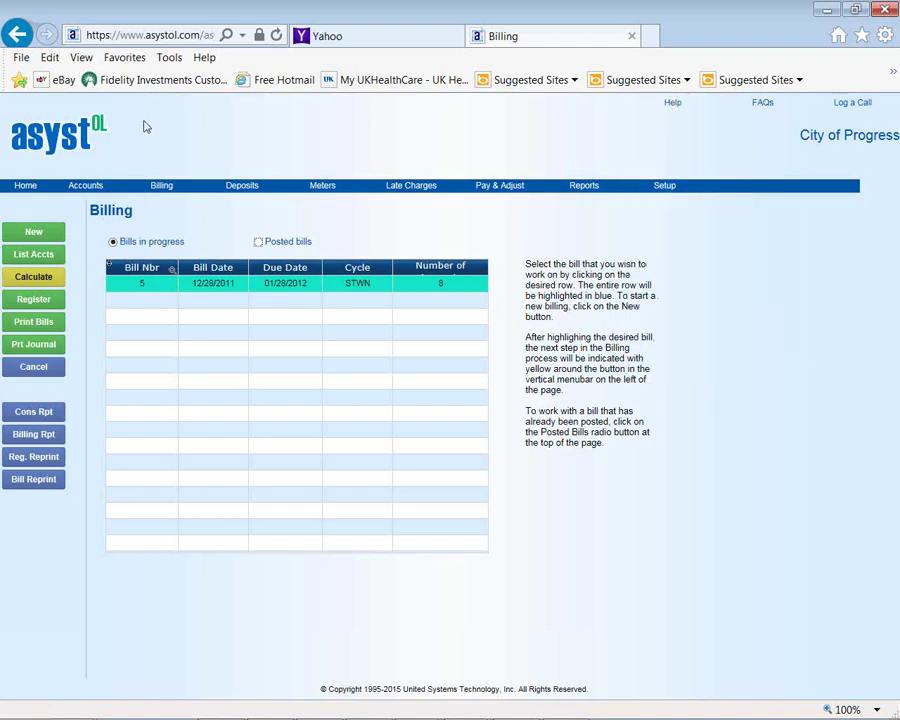
Print the detailed Deposit Journal Report for fiscal year 2015, period 4, then close it
mouse_move(248, 192)
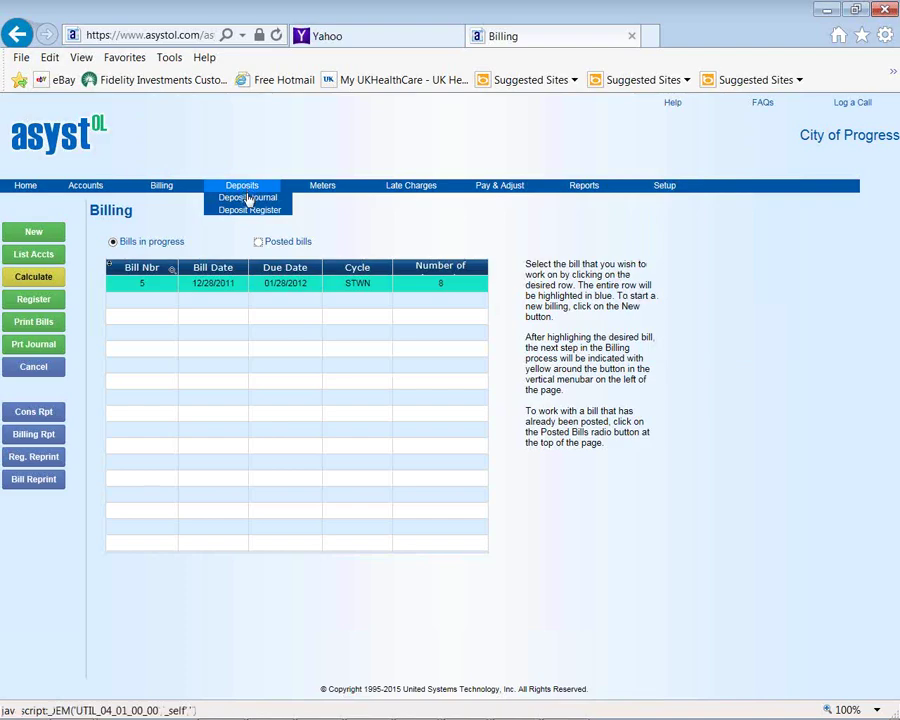
left_click(247, 197)
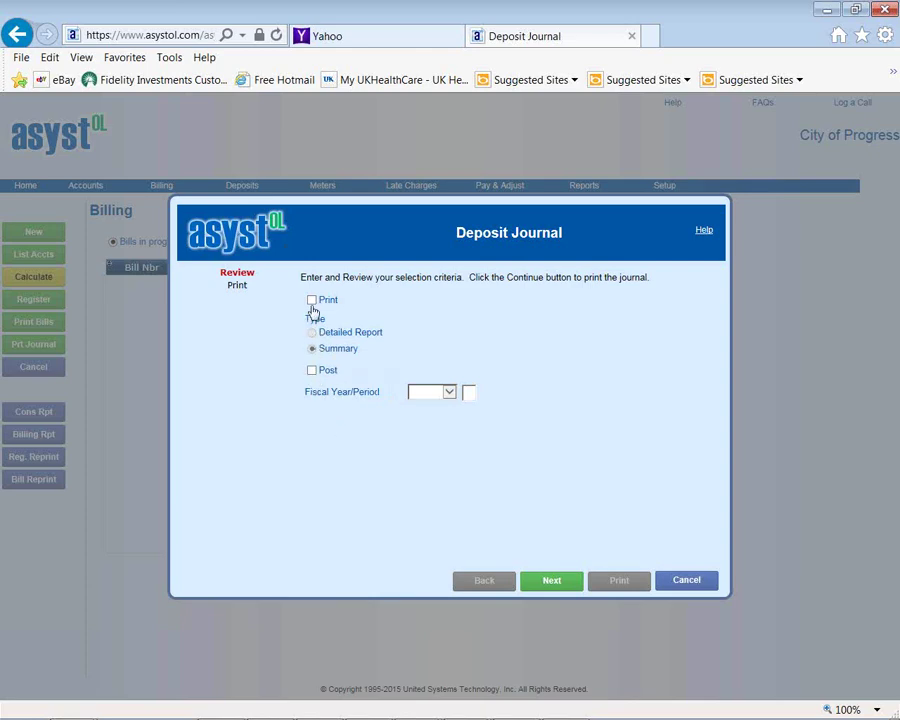
left_click(312, 300)
left_click(312, 332)
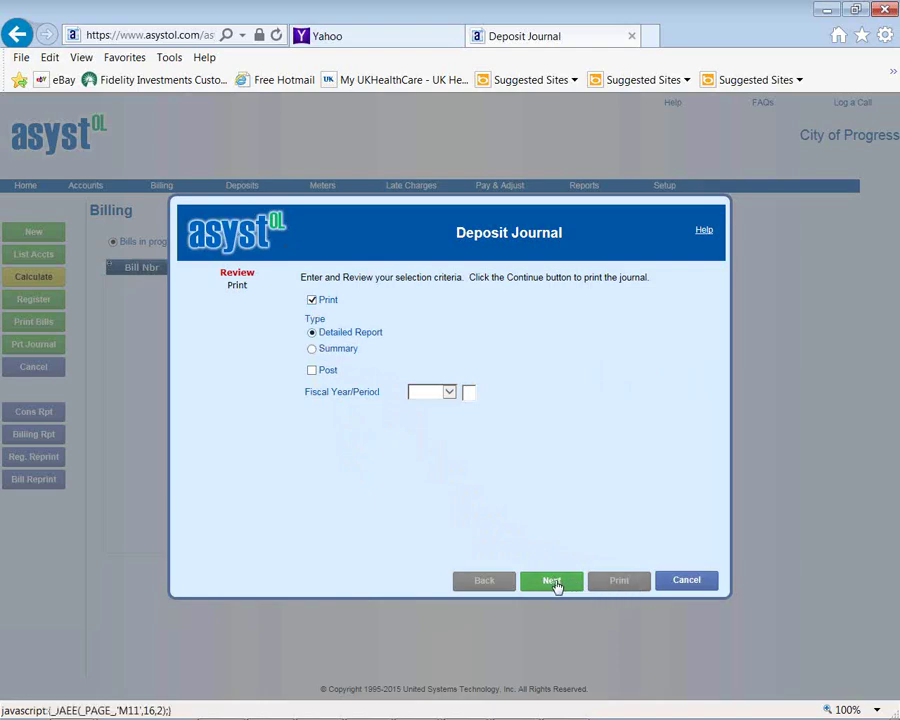
left_click(554, 586)
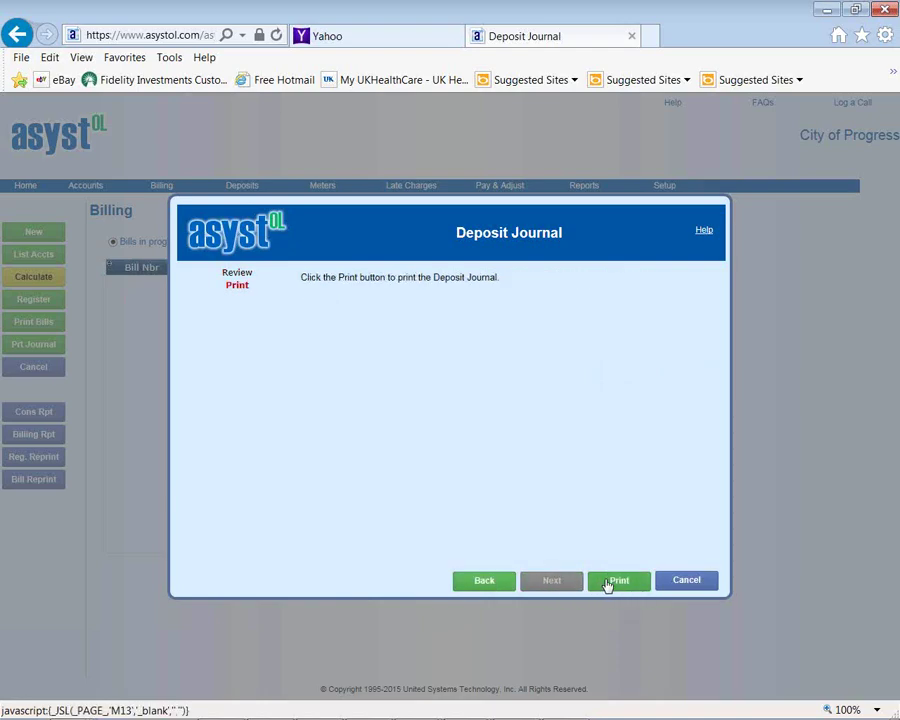
left_click(621, 585)
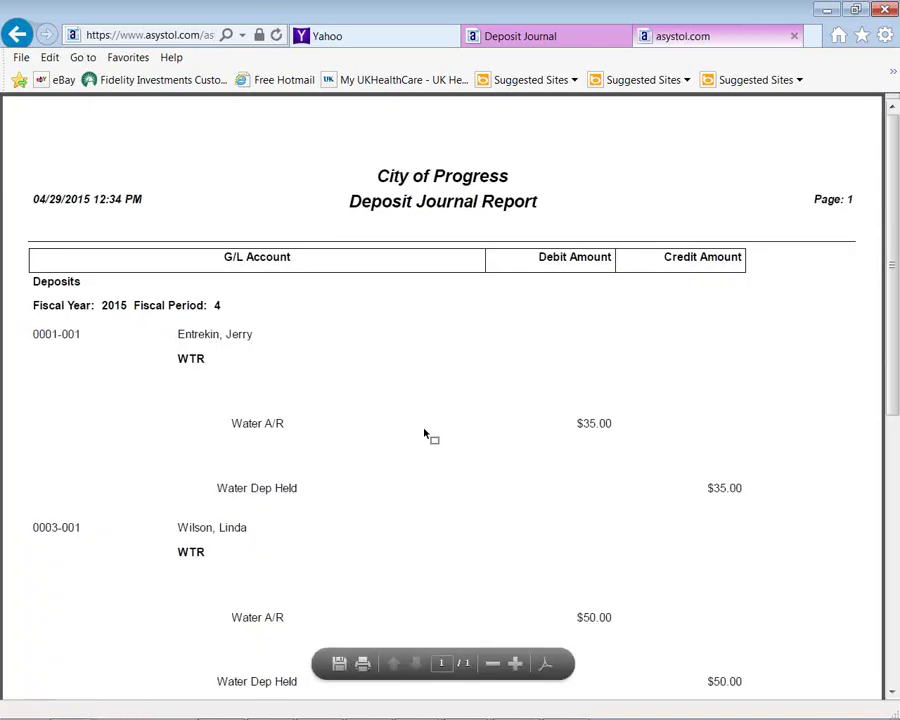
left_click(795, 36)
left_click(795, 36)
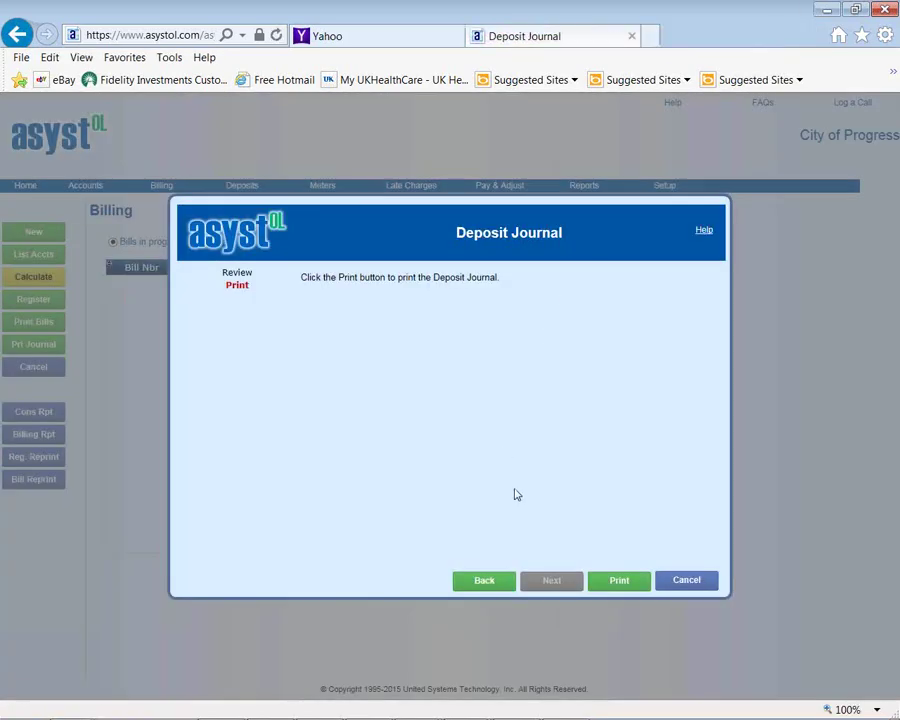
left_click(683, 583)
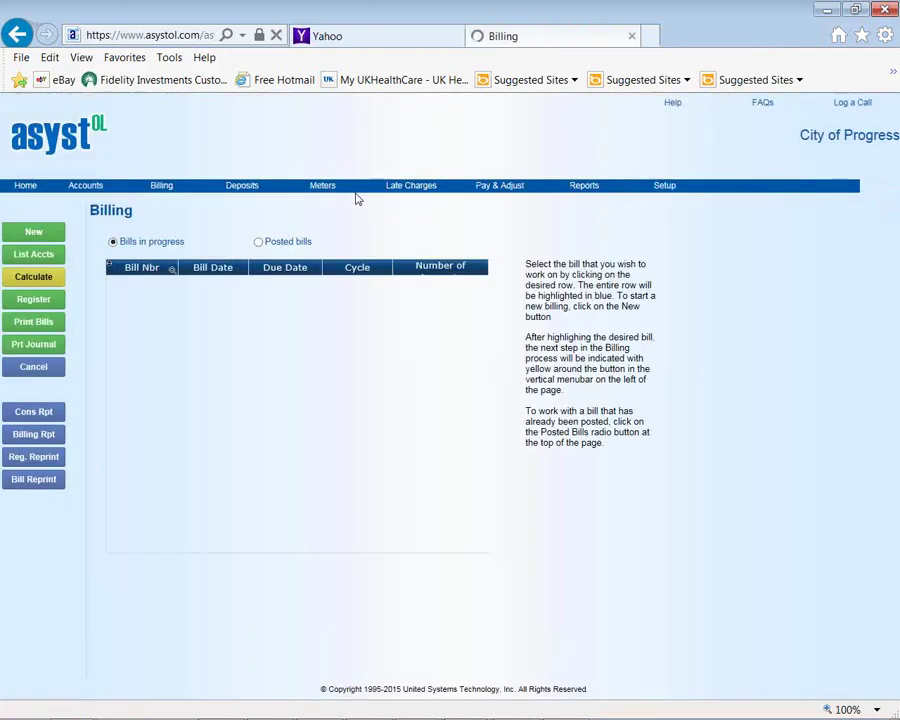
mouse_move(242, 186)
left_click(240, 211)
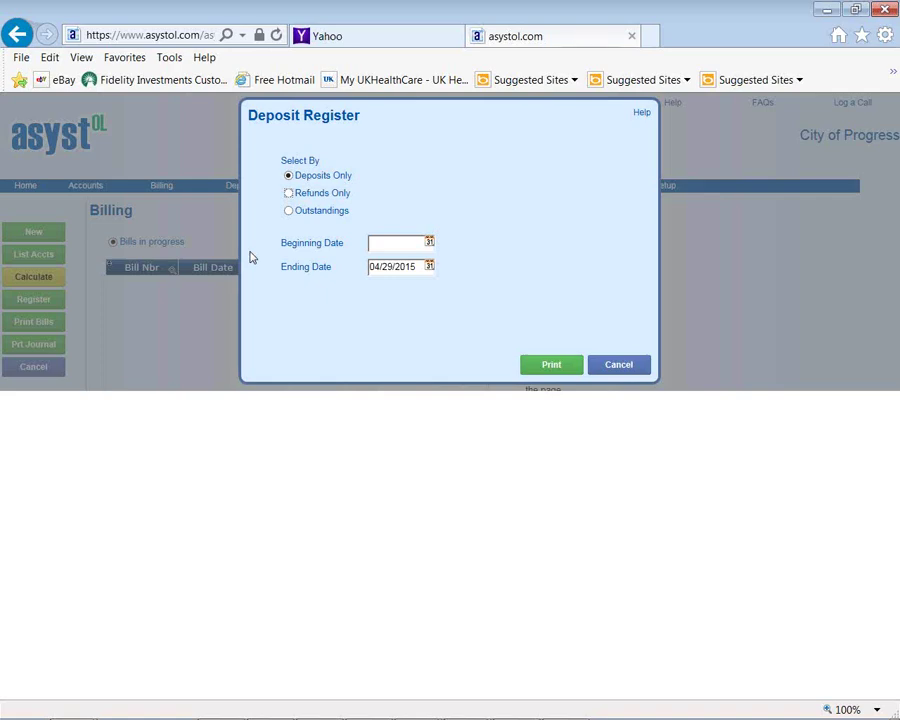
left_click(609, 369)
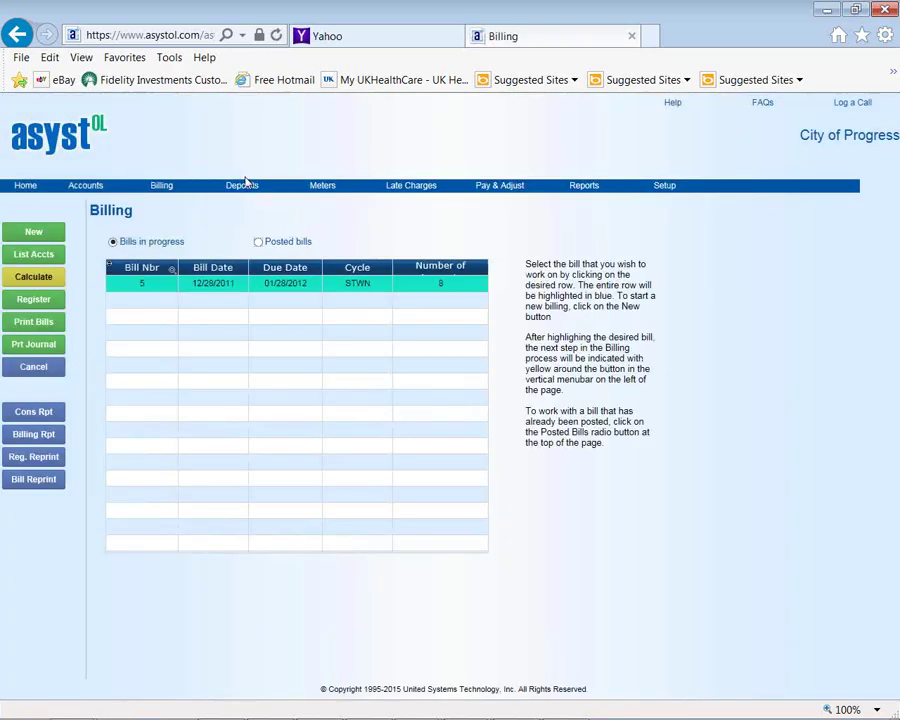
mouse_move(317, 184)
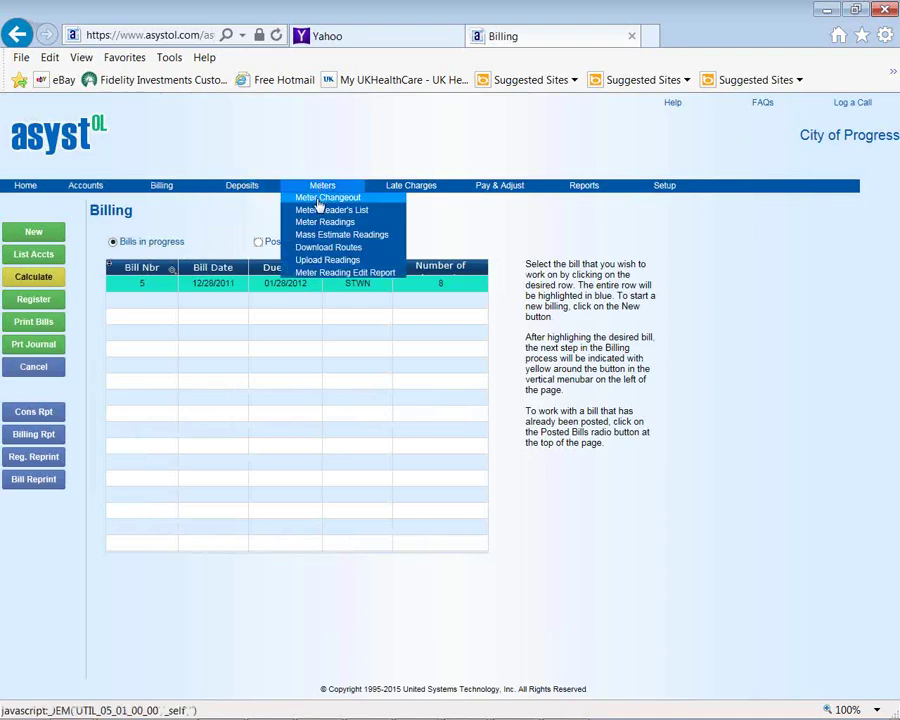
Look up the utility account and load its Res Water service and meter 12345678 into Meter Change
left_click(318, 199)
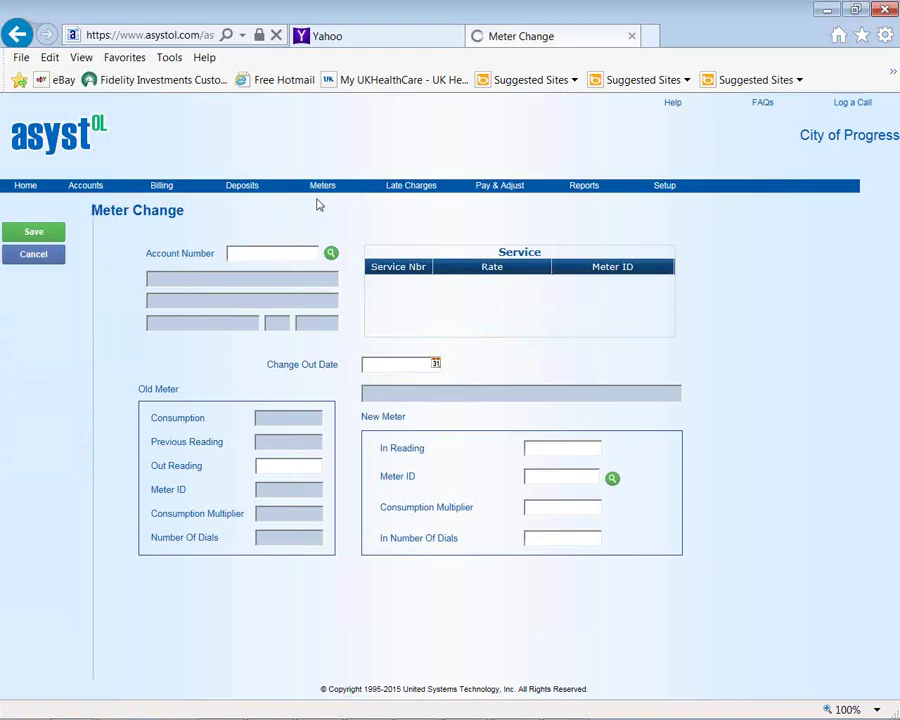
left_click(331, 253)
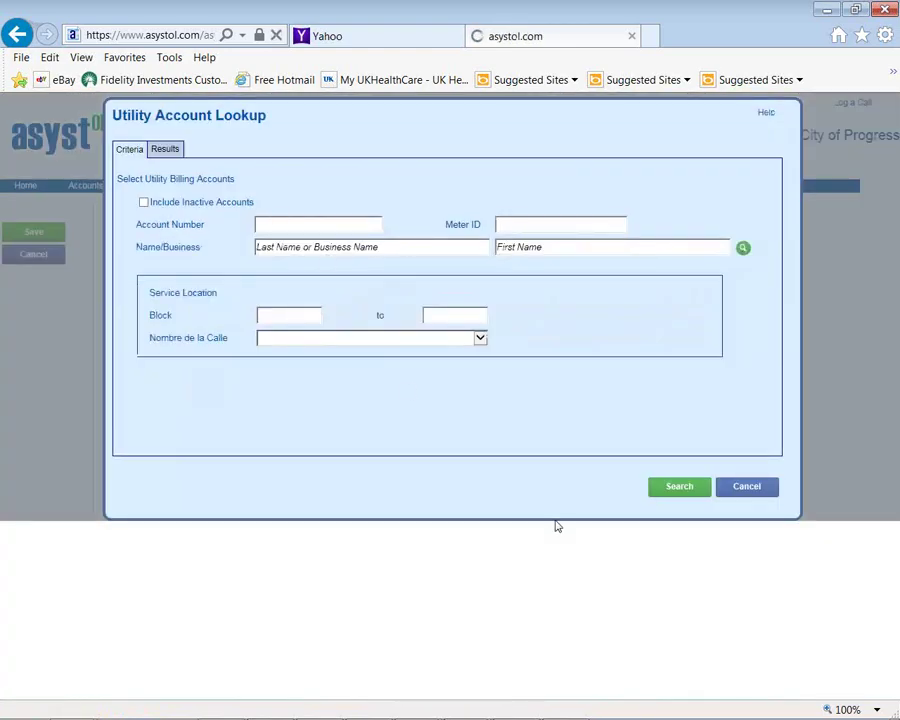
left_click(678, 488)
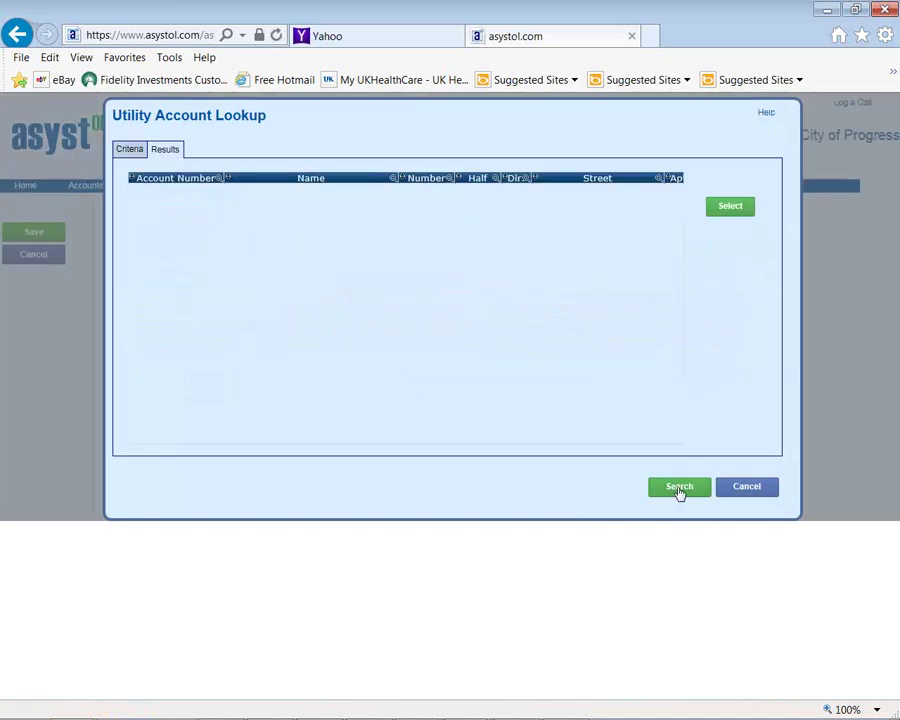
left_click(730, 208)
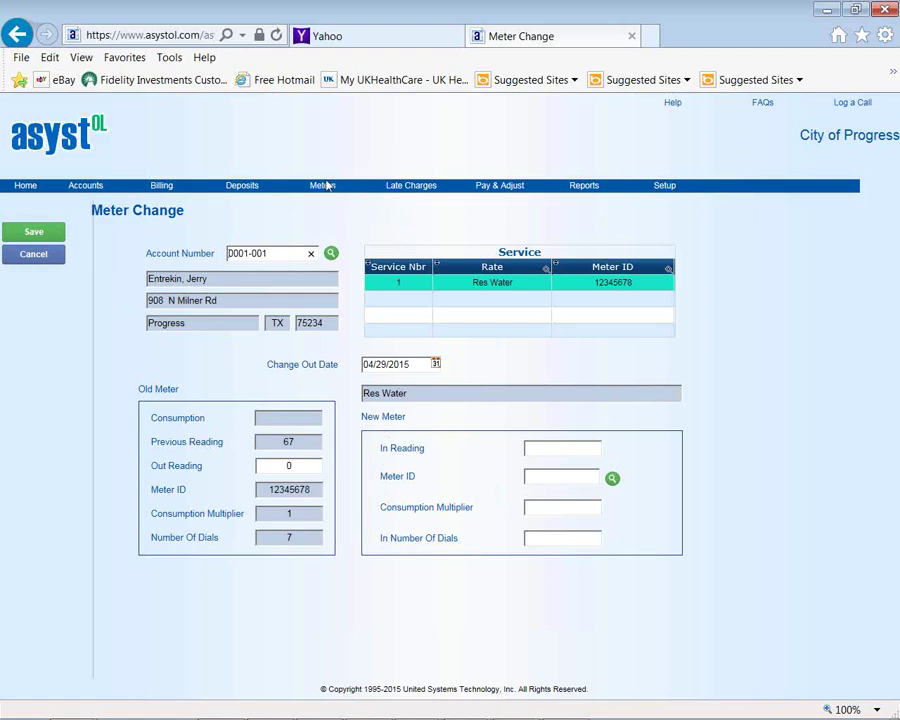
mouse_move(324, 187)
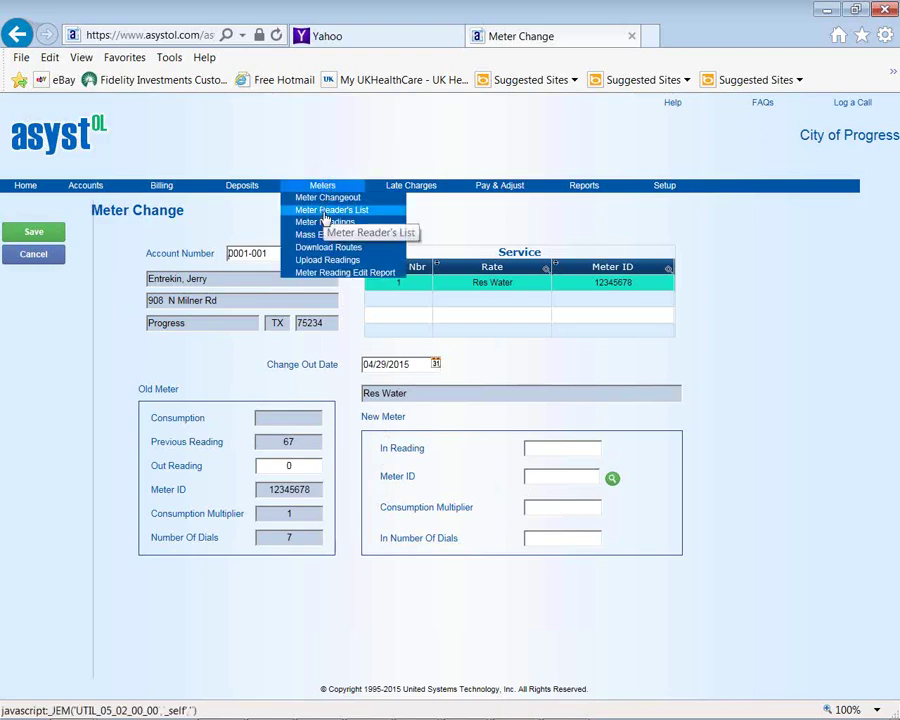
left_click(325, 212)
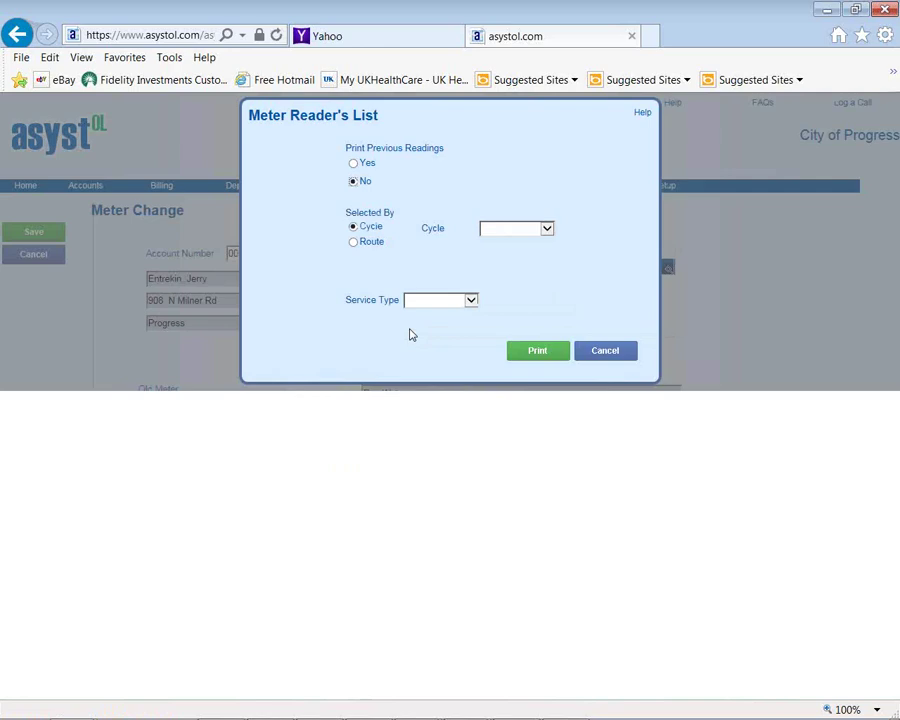
left_click(607, 355)
mouse_move(322, 186)
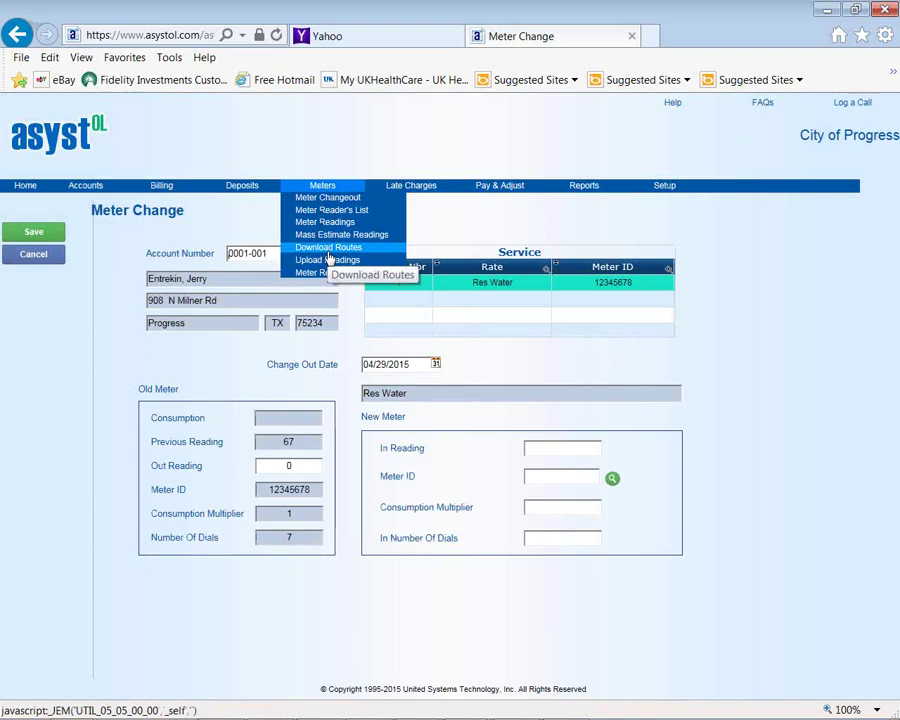
Load Meter Readings for Route 01 starting at beginning sequence 91
left_click(328, 223)
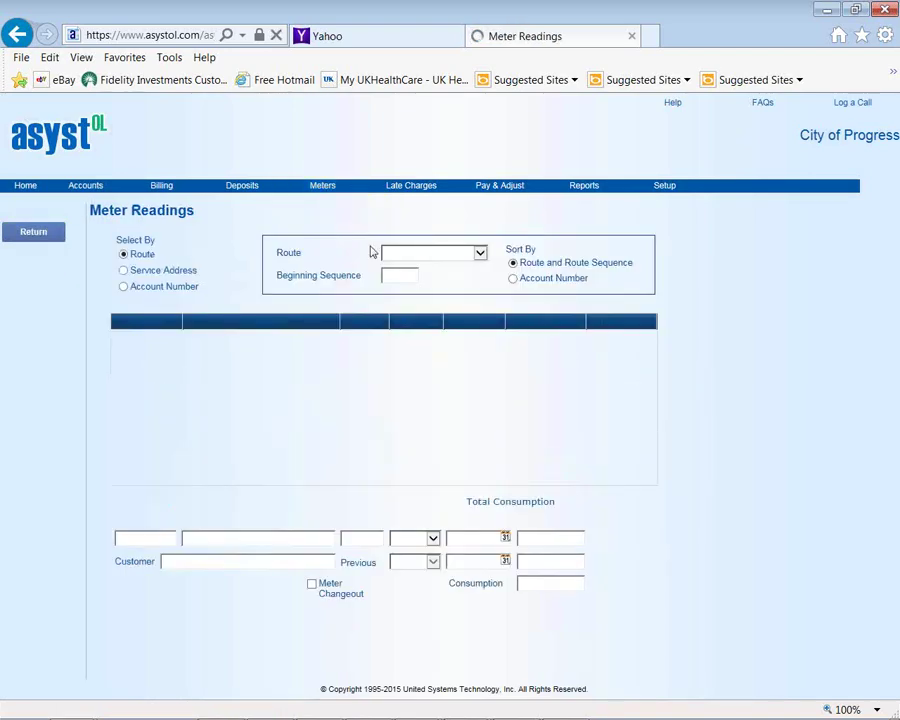
left_click(478, 255)
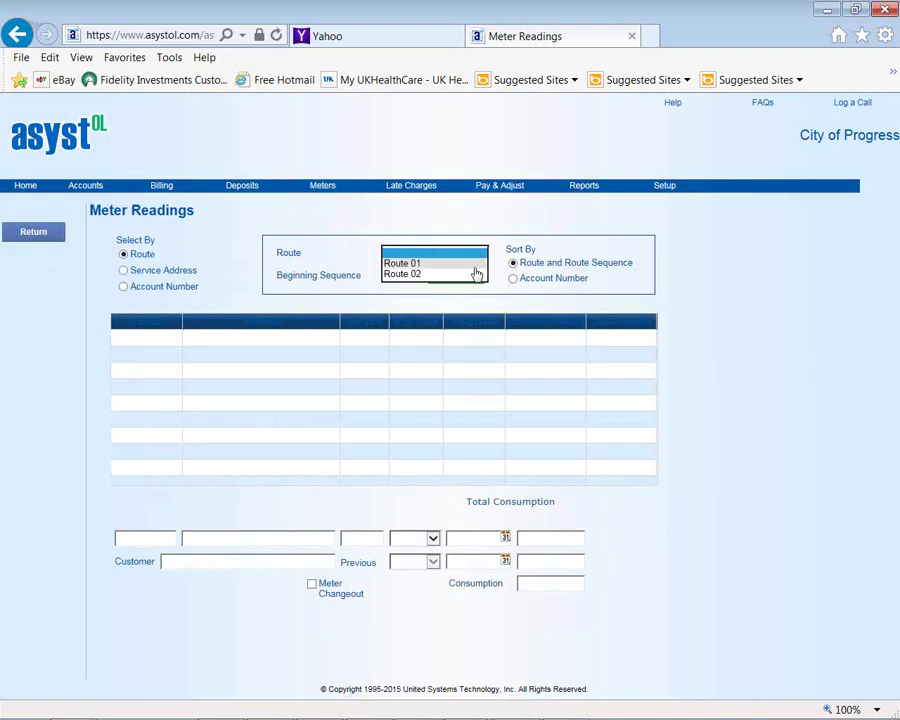
left_click(470, 263)
left_click(408, 275)
type("91")
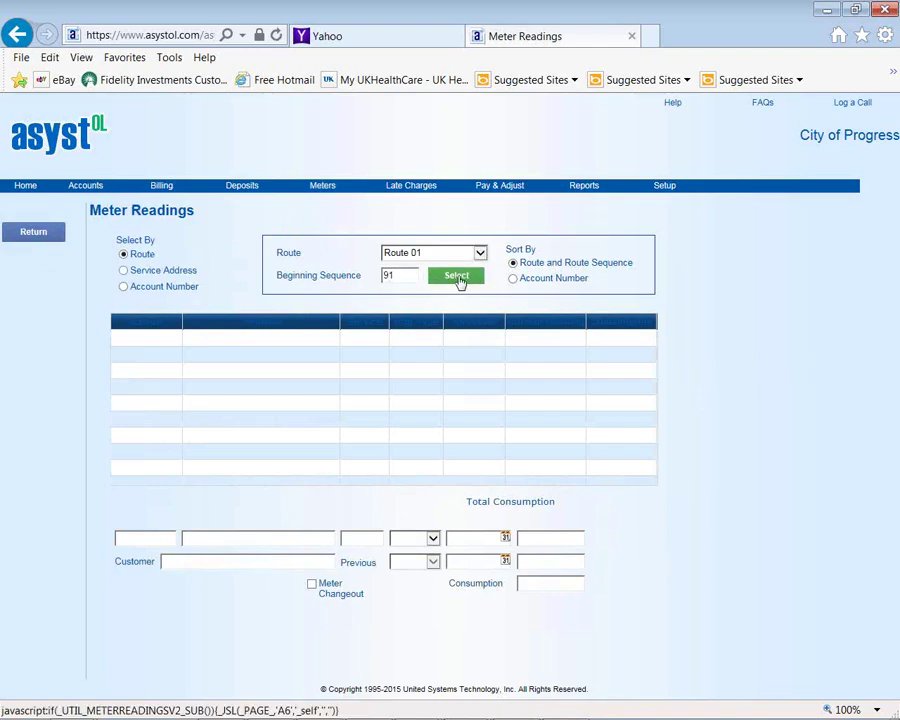
left_click(460, 280)
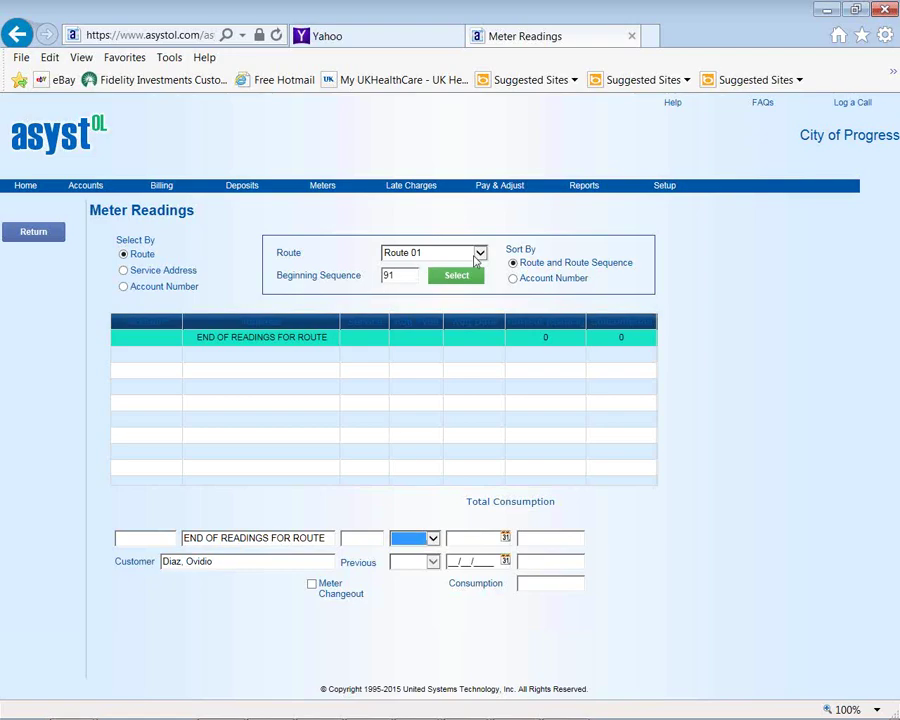
Switch the readings to Route 02 and view the Actual and Estimate reading types
left_click(480, 255)
left_click(478, 254)
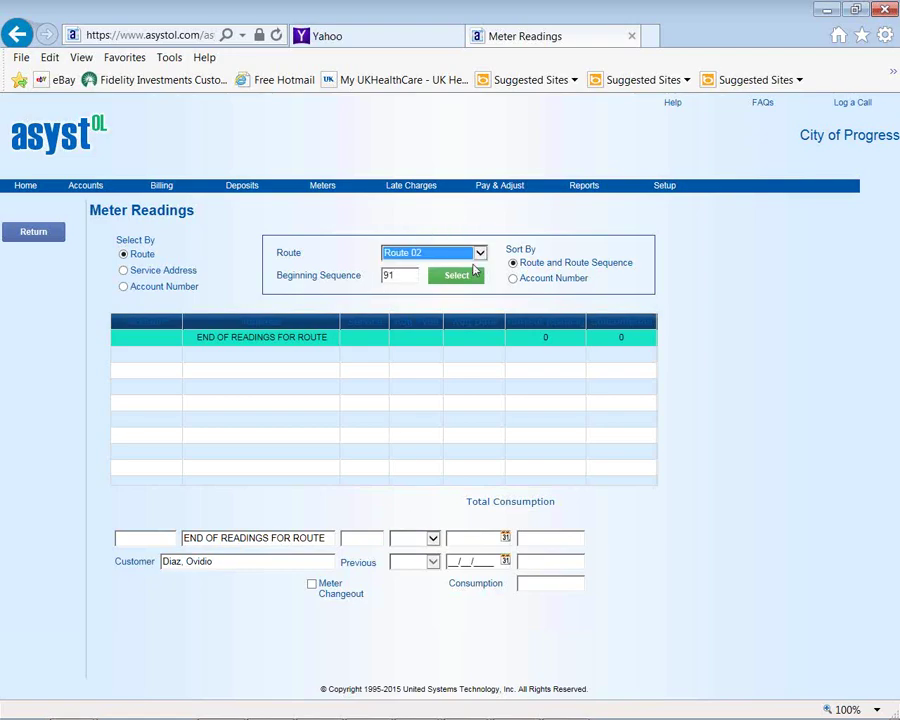
left_click(470, 277)
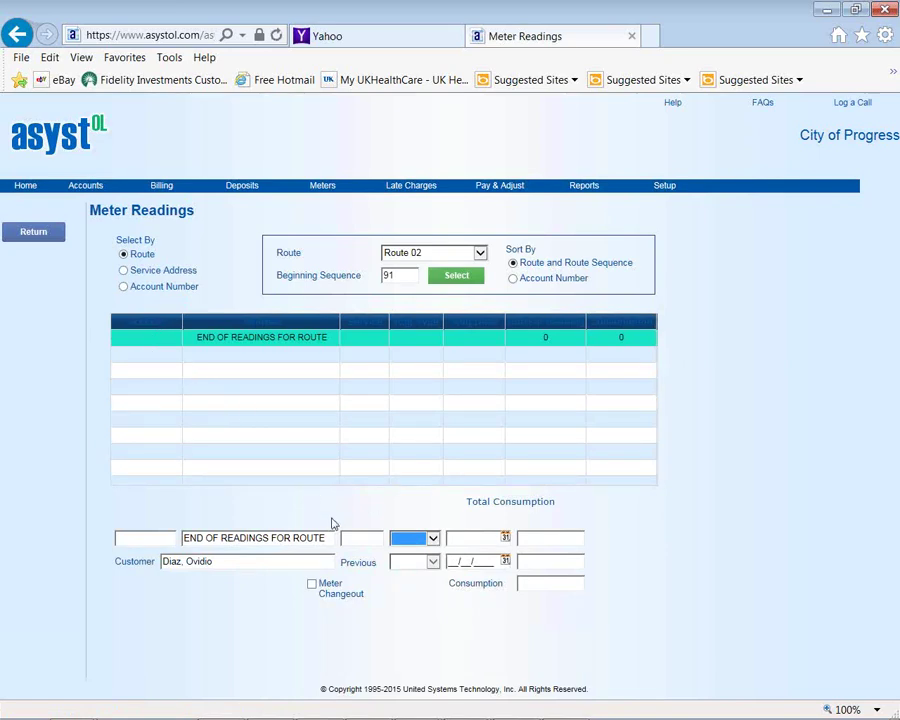
left_click(434, 540)
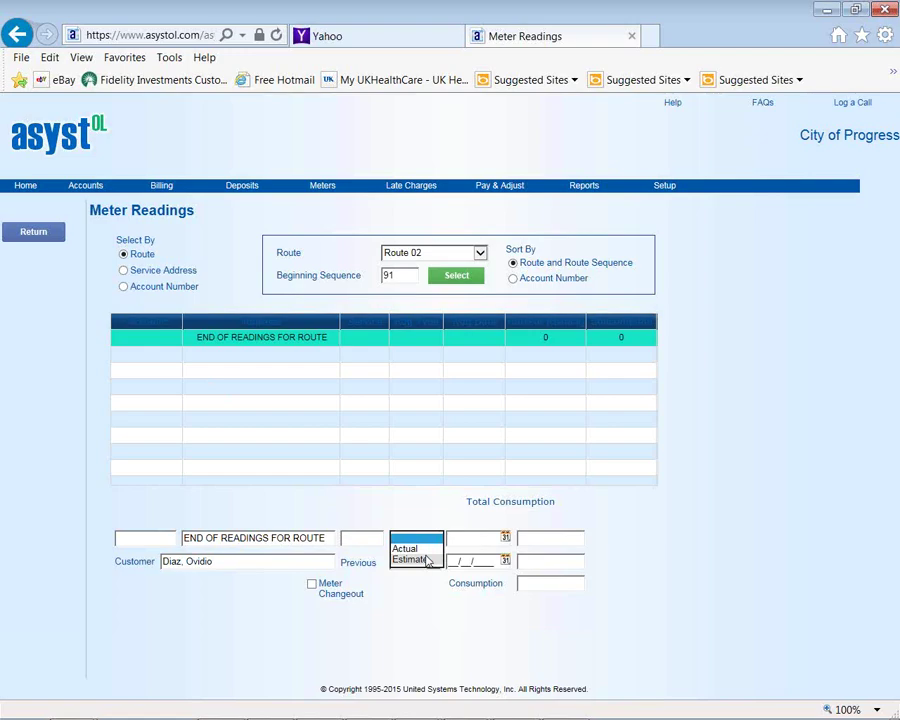
mouse_move(317, 195)
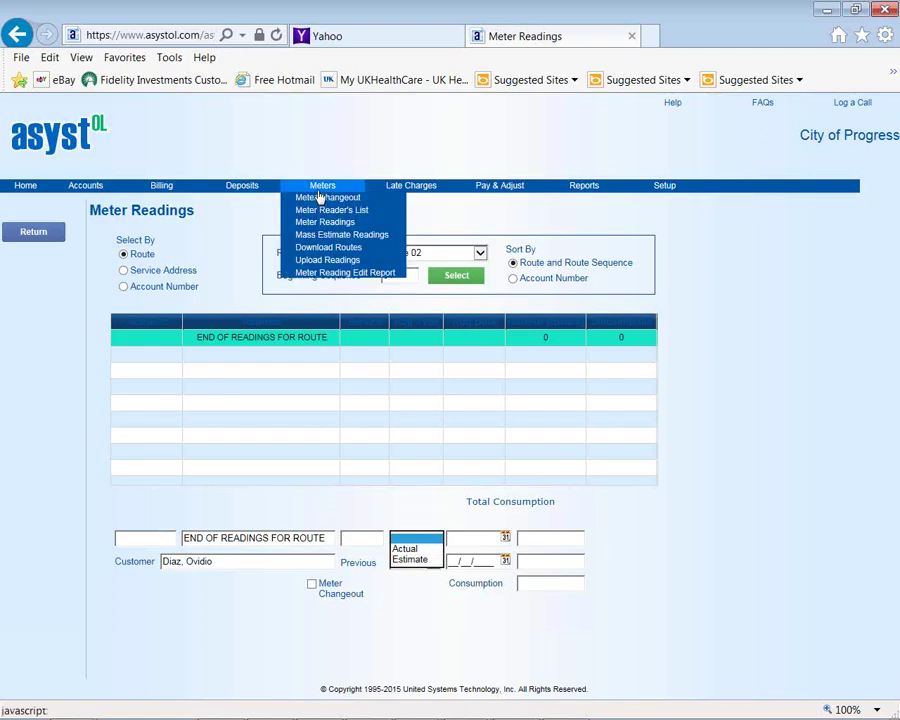
left_click(331, 272)
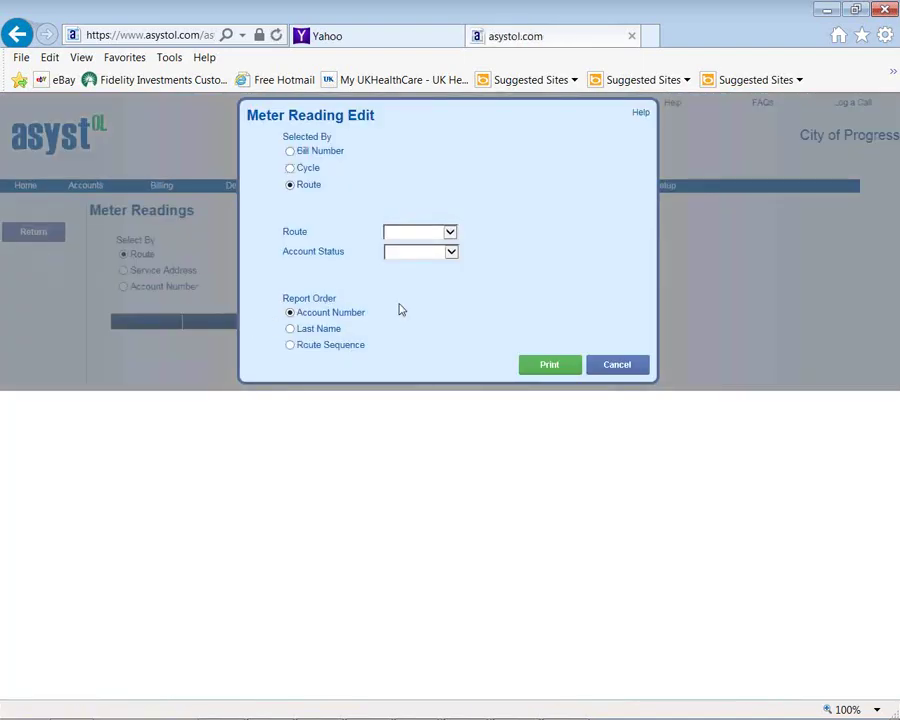
left_click(450, 253)
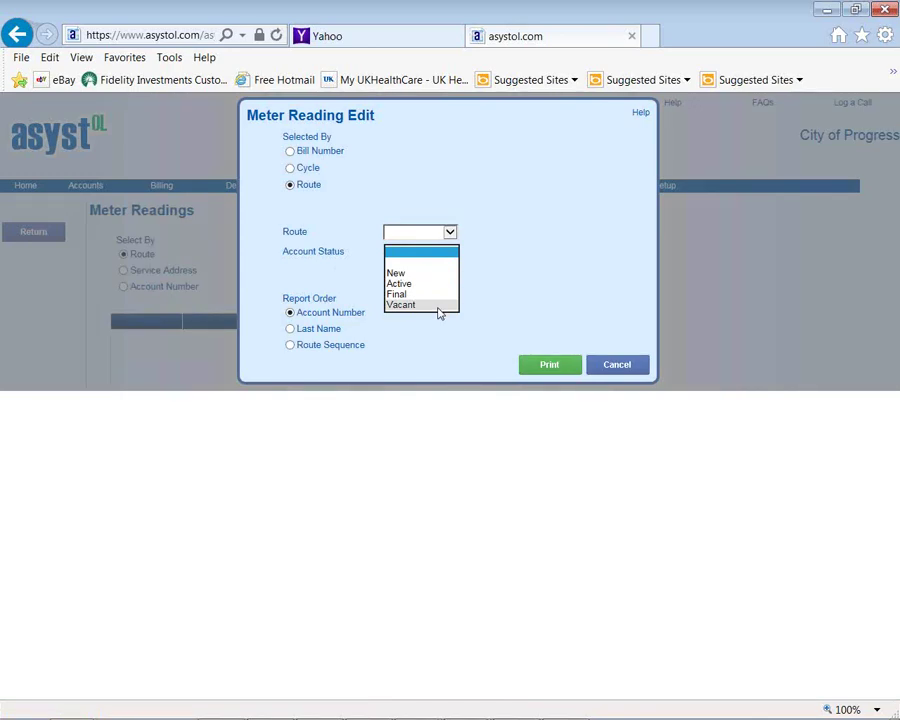
left_click(617, 364)
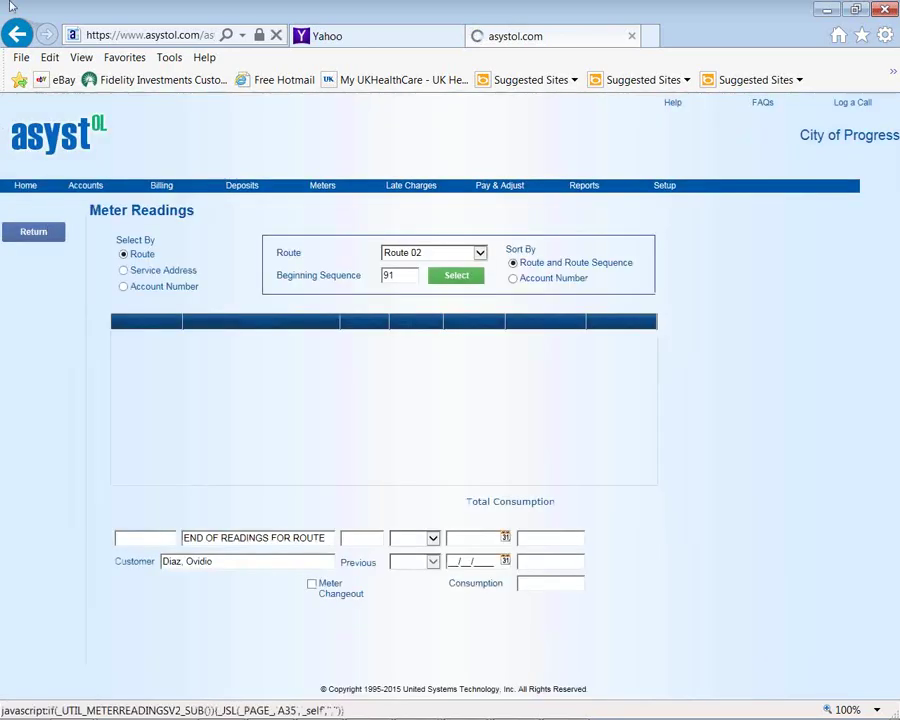
mouse_move(321, 190)
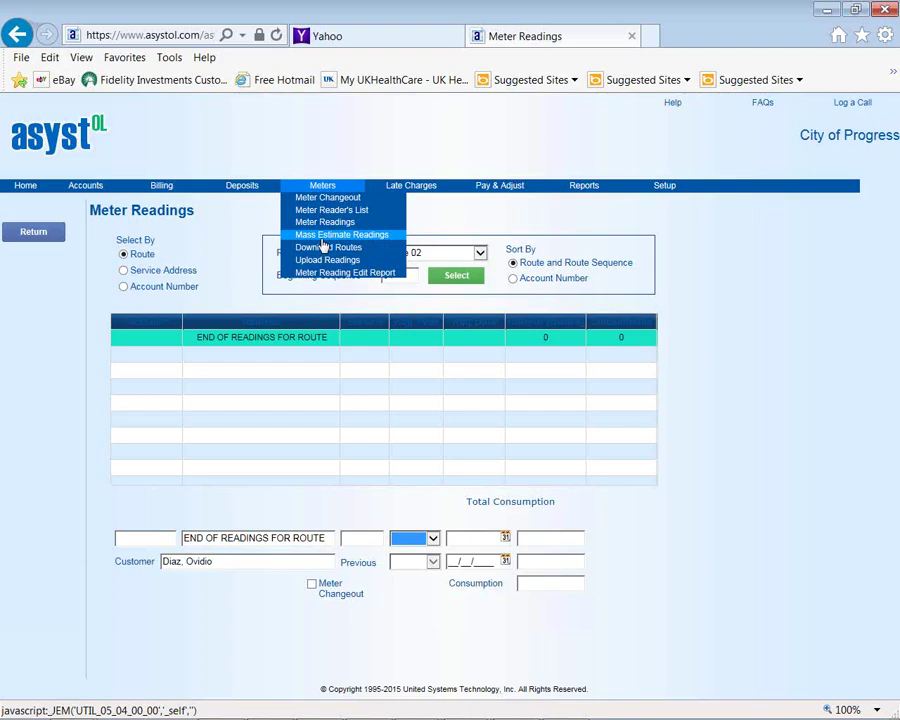
Open the Late Charges Process page with its empty account and late charge list
mouse_move(396, 196)
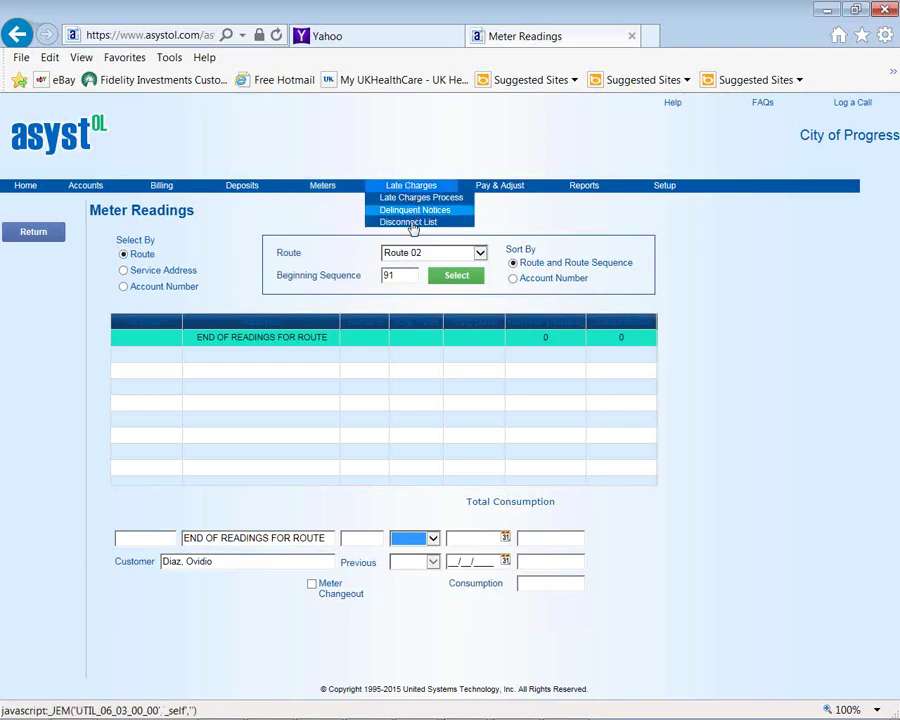
left_click(405, 198)
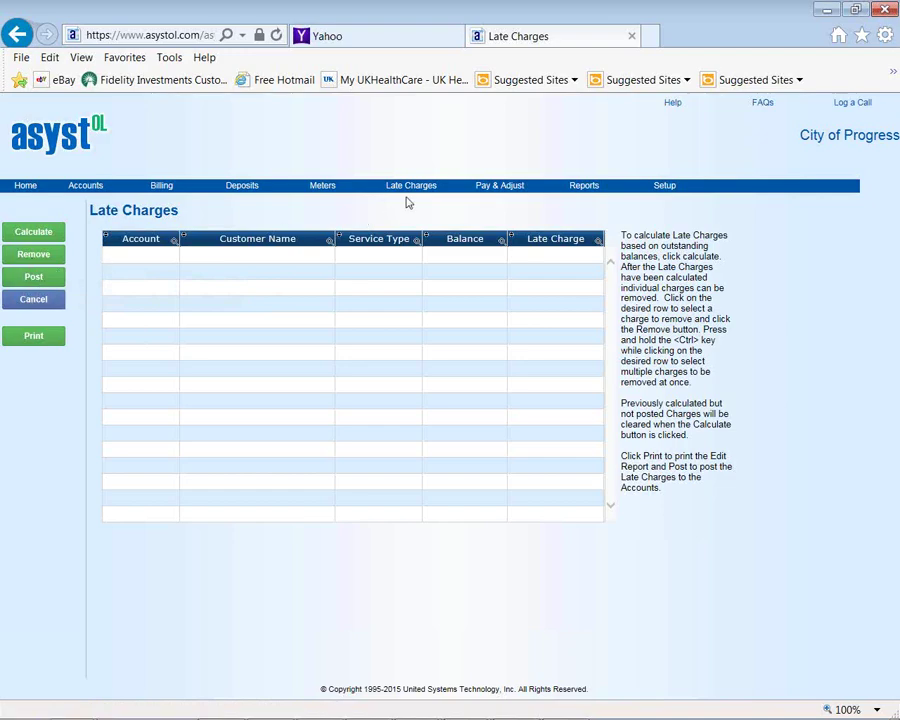
mouse_move(410, 192)
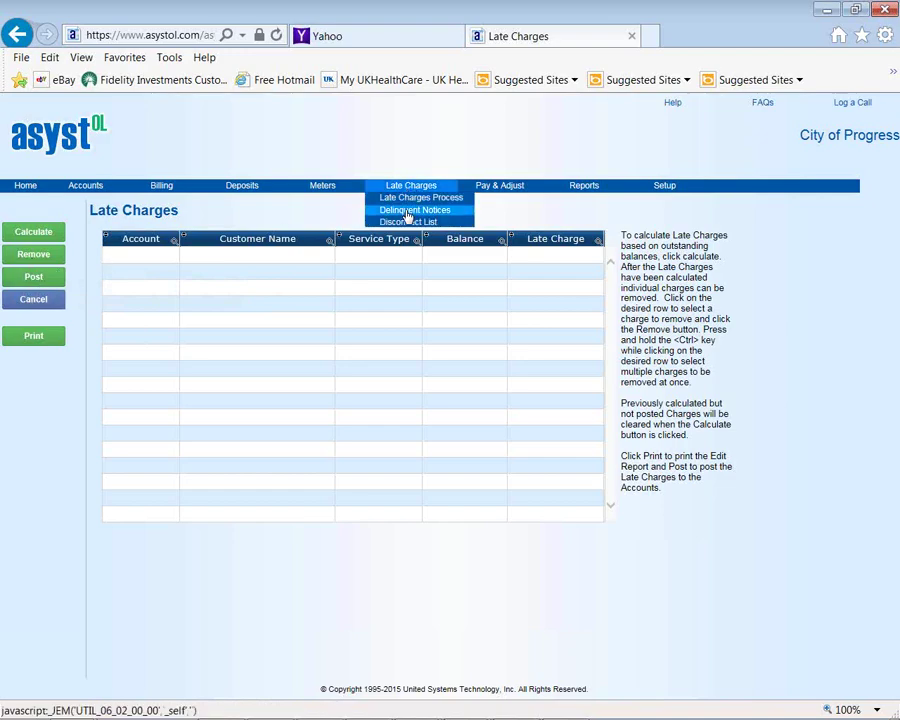
left_click(405, 211)
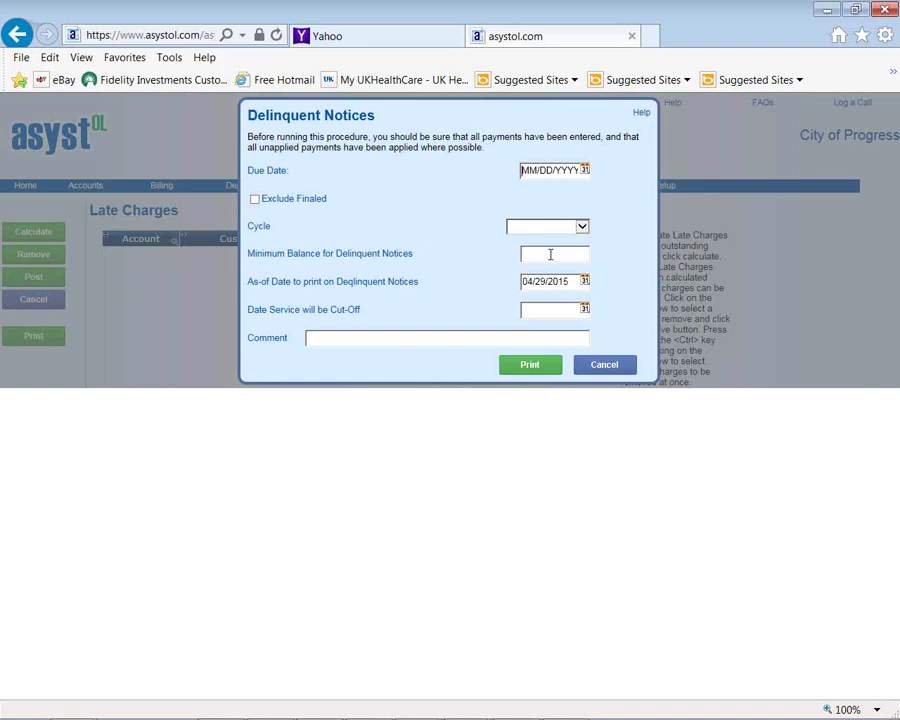
left_click(593, 370)
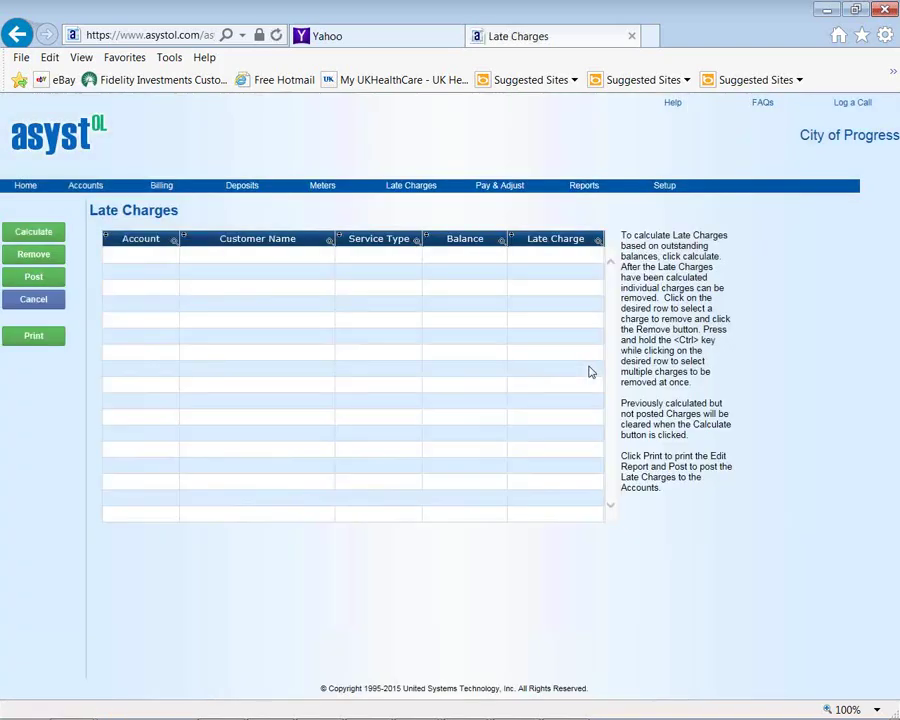
mouse_move(421, 196)
left_click(414, 222)
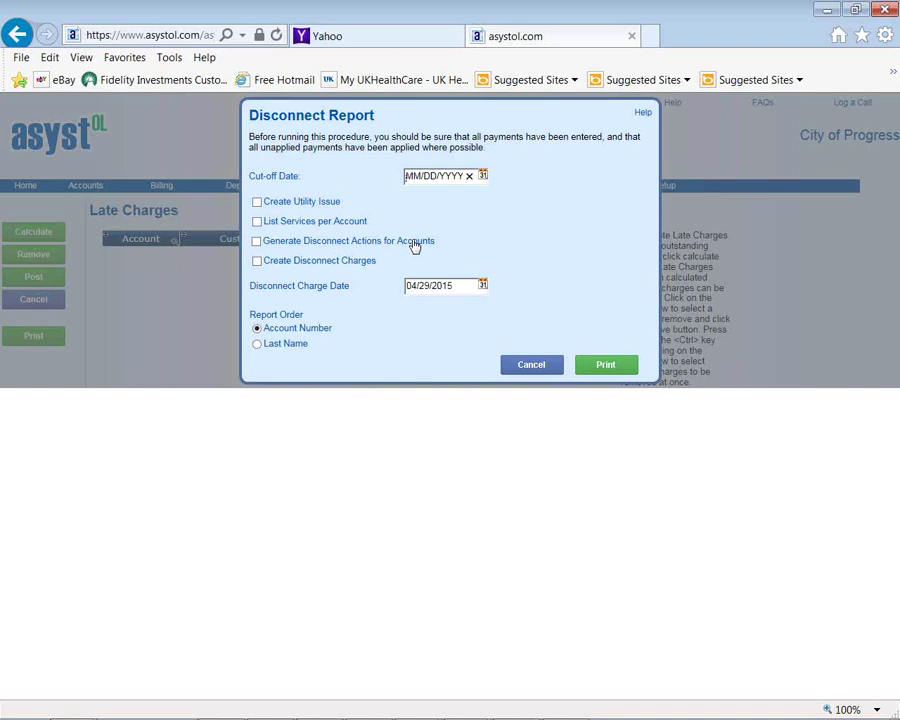
left_click(528, 366)
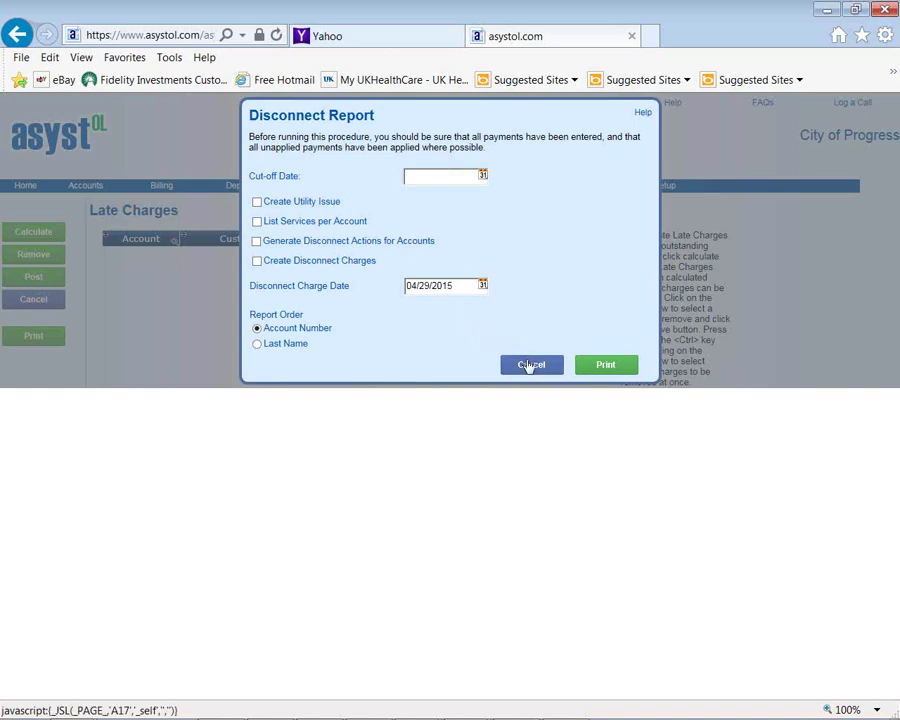
mouse_move(412, 186)
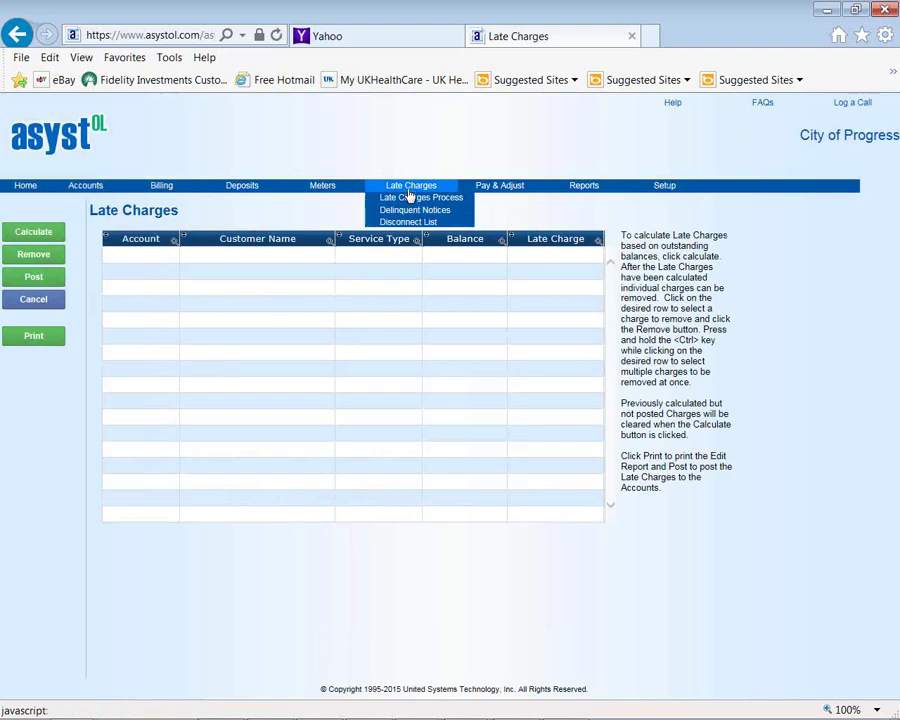
Open Cash Receipt payment processing and search for a utility billing account
mouse_move(483, 188)
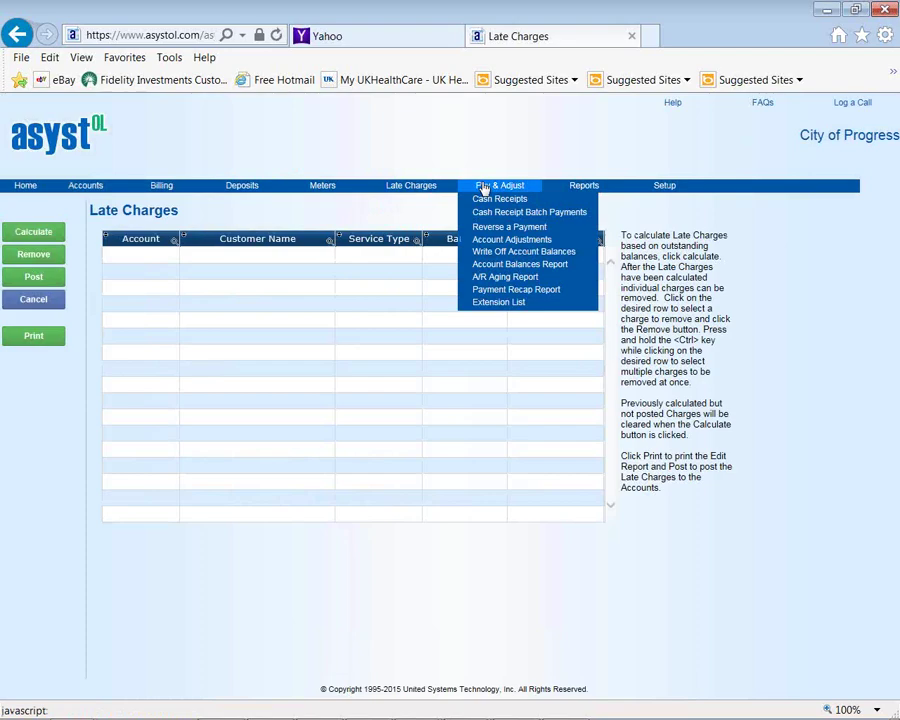
left_click(484, 199)
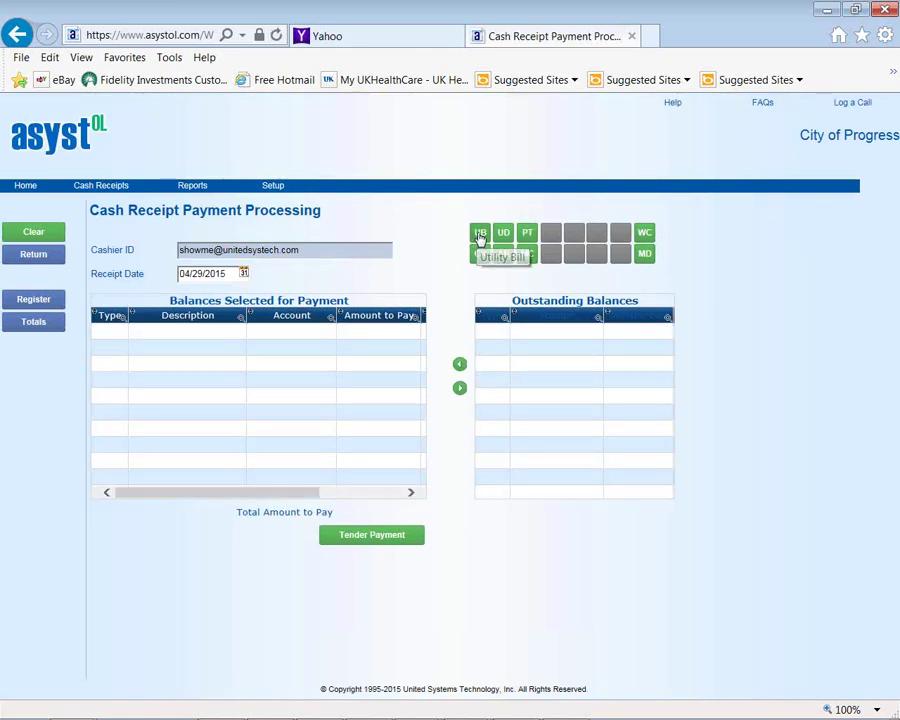
left_click(479, 234)
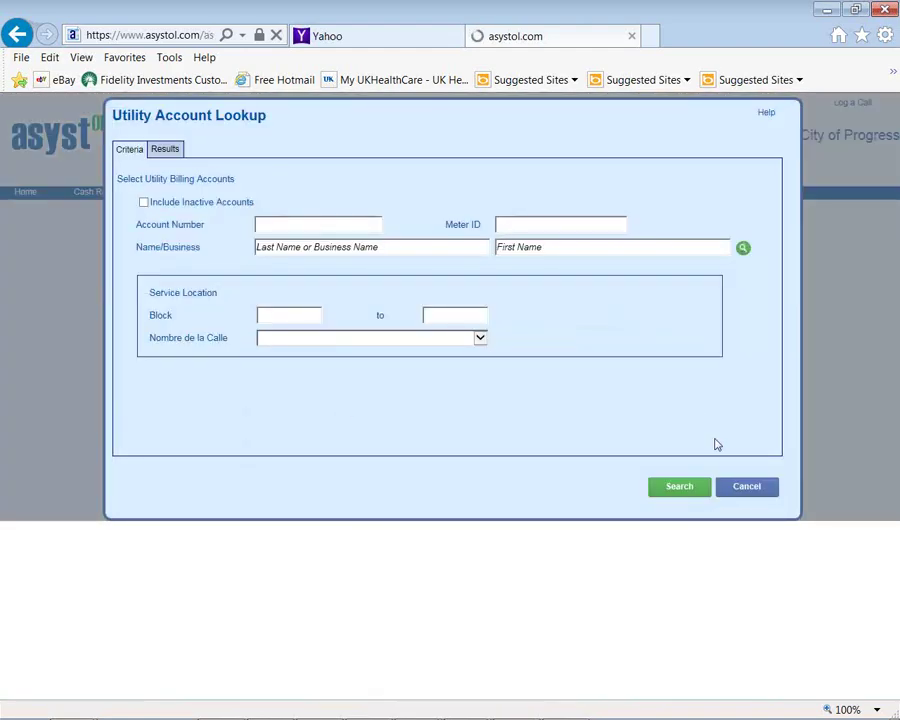
left_click(681, 486)
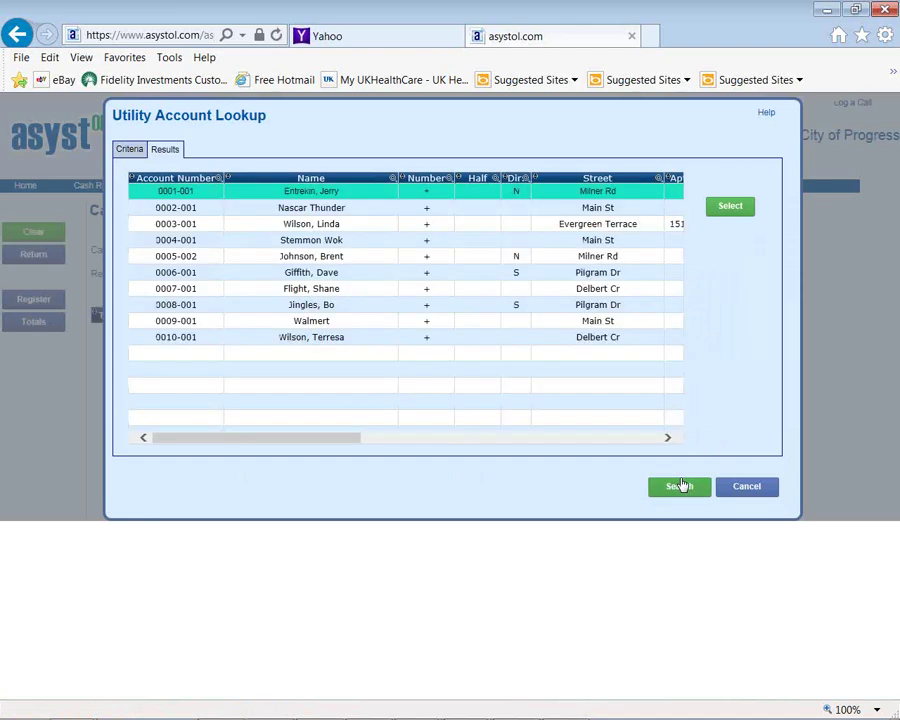
Select the first account, review its distributions, and save its $34.00 balance payment
left_click(733, 207)
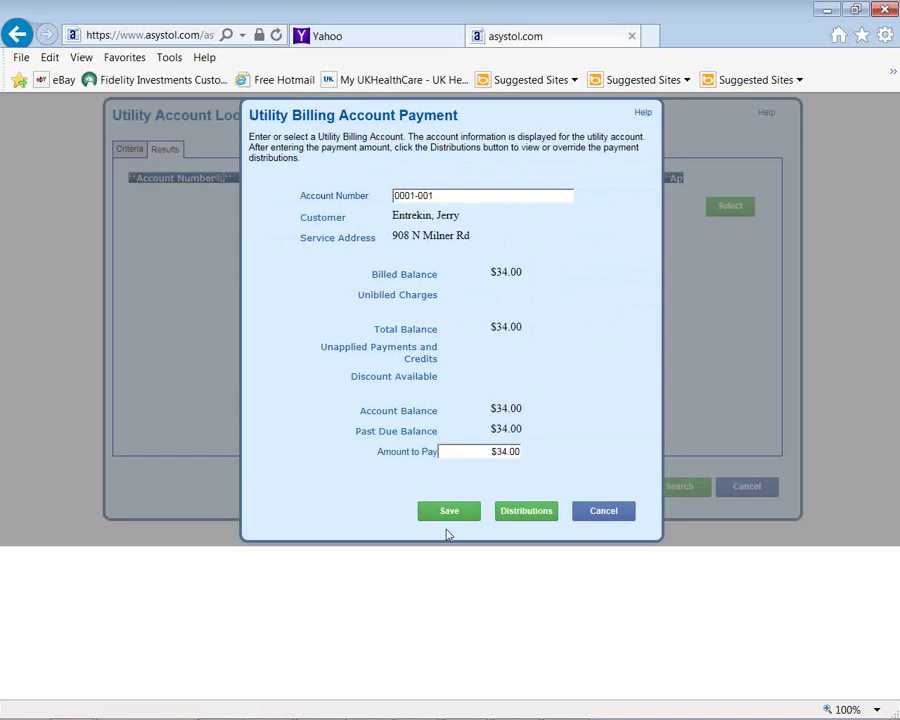
left_click(528, 518)
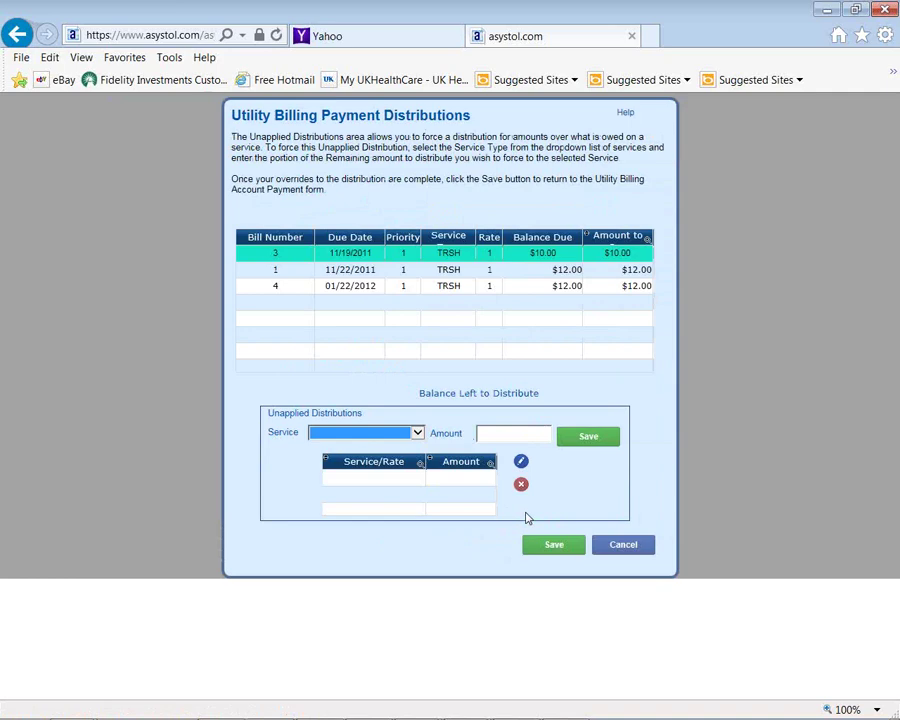
left_click(621, 547)
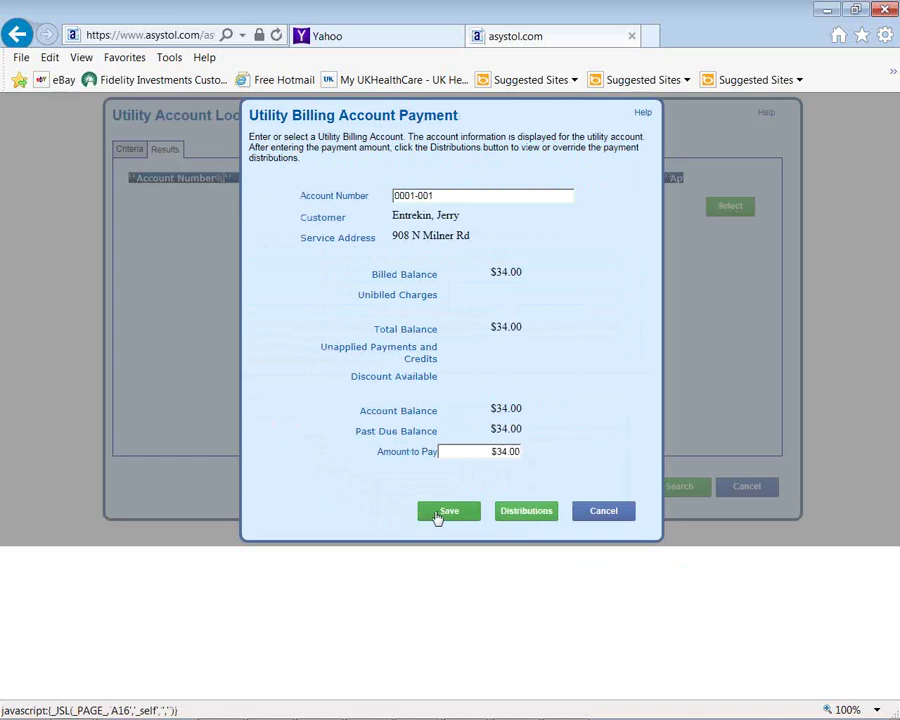
left_click(440, 514)
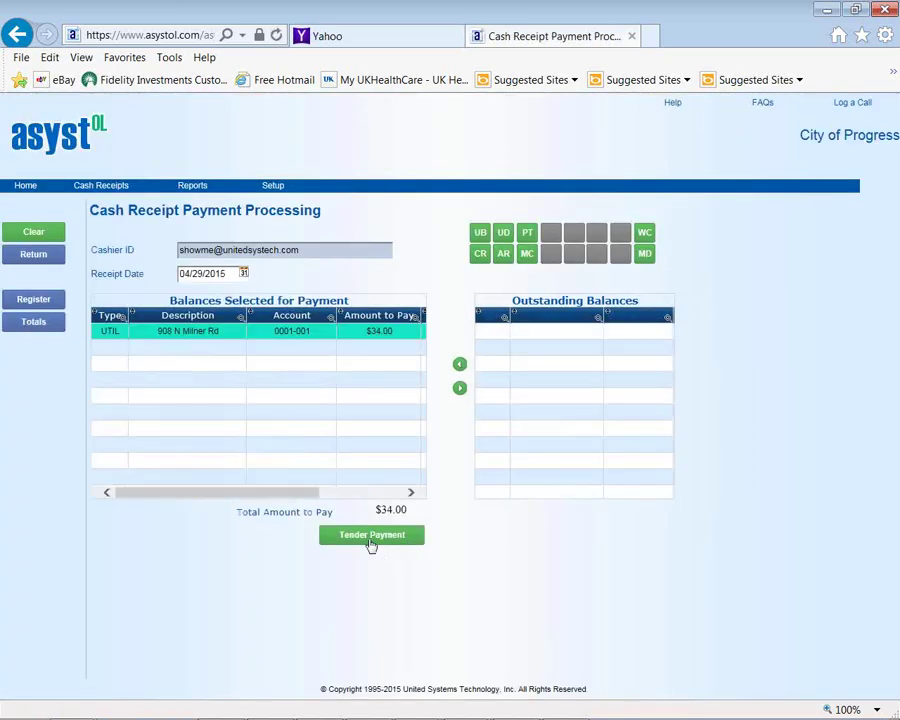
Save a miscellaneous cash receipt with receipt type Trash Bags for $6.50
left_click(481, 254)
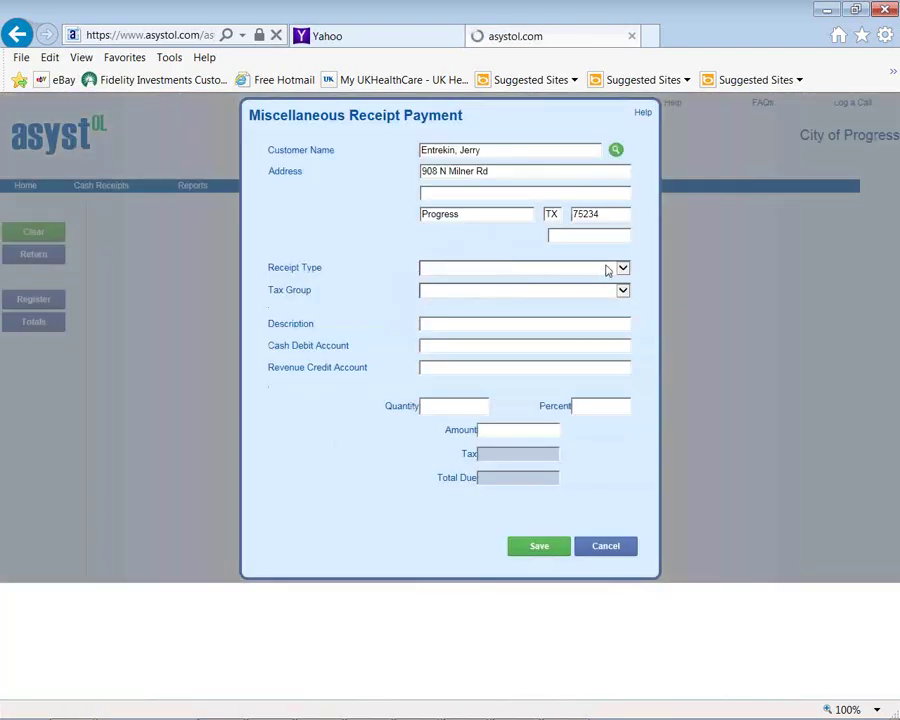
left_click(606, 270)
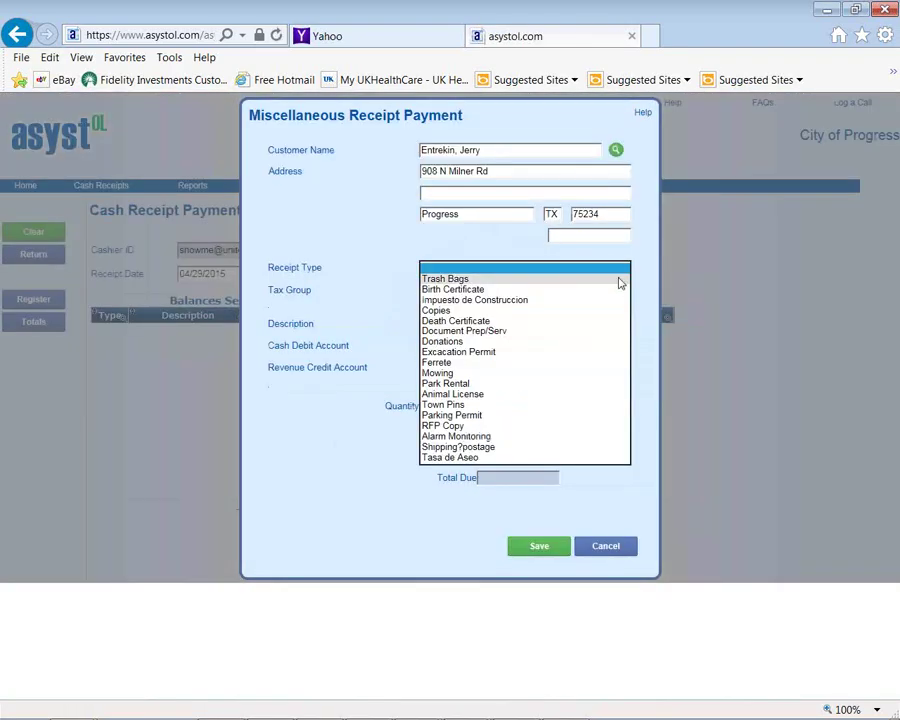
left_click(619, 280)
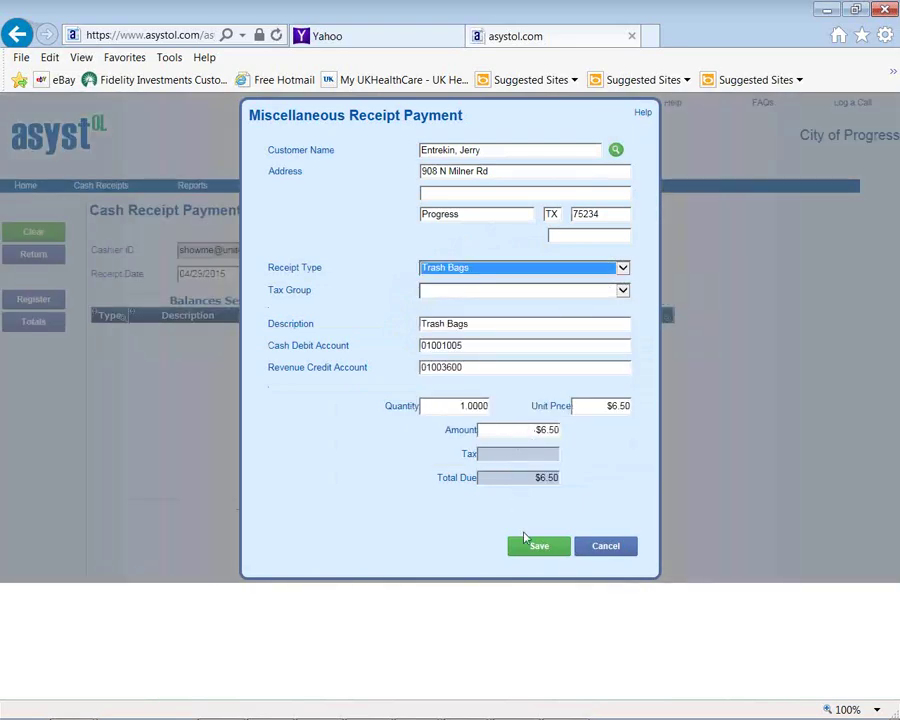
left_click(539, 550)
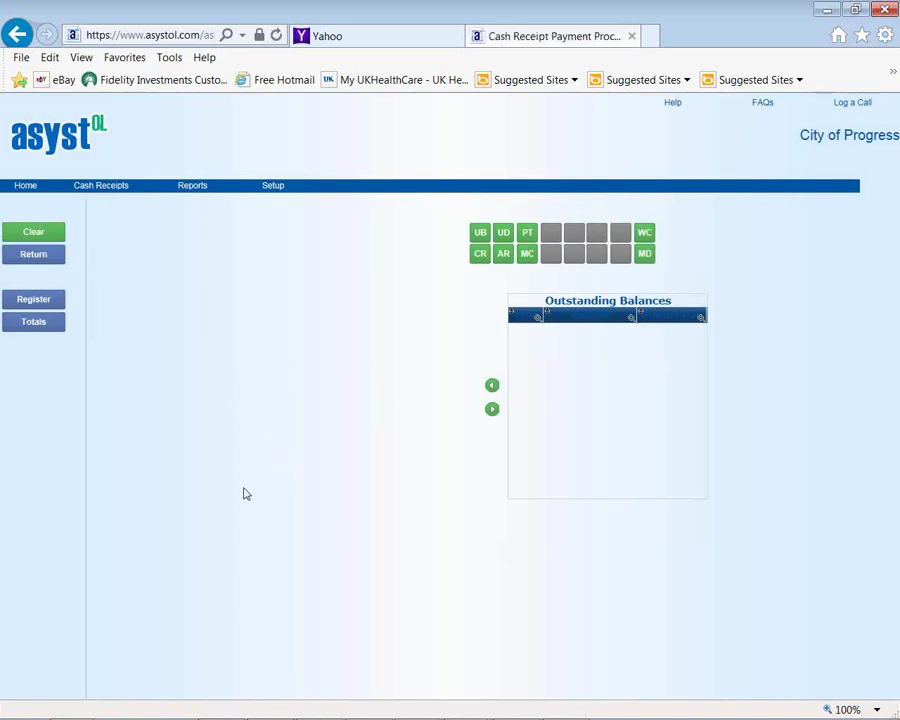
Start tendering the $40.50 total and view the payment methods, then close without collecting
left_click(351, 543)
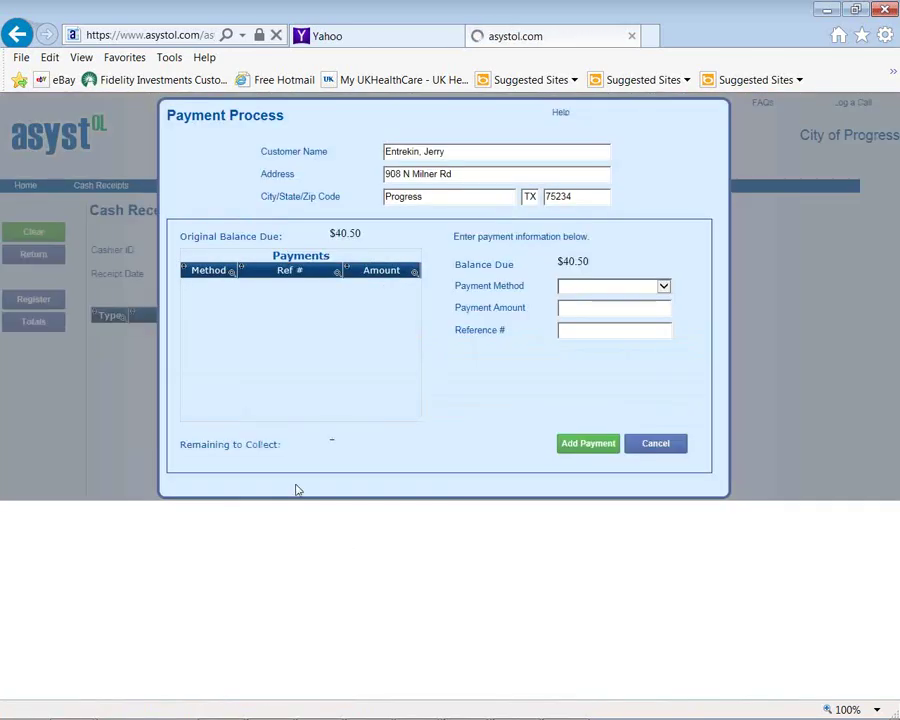
left_click(665, 286)
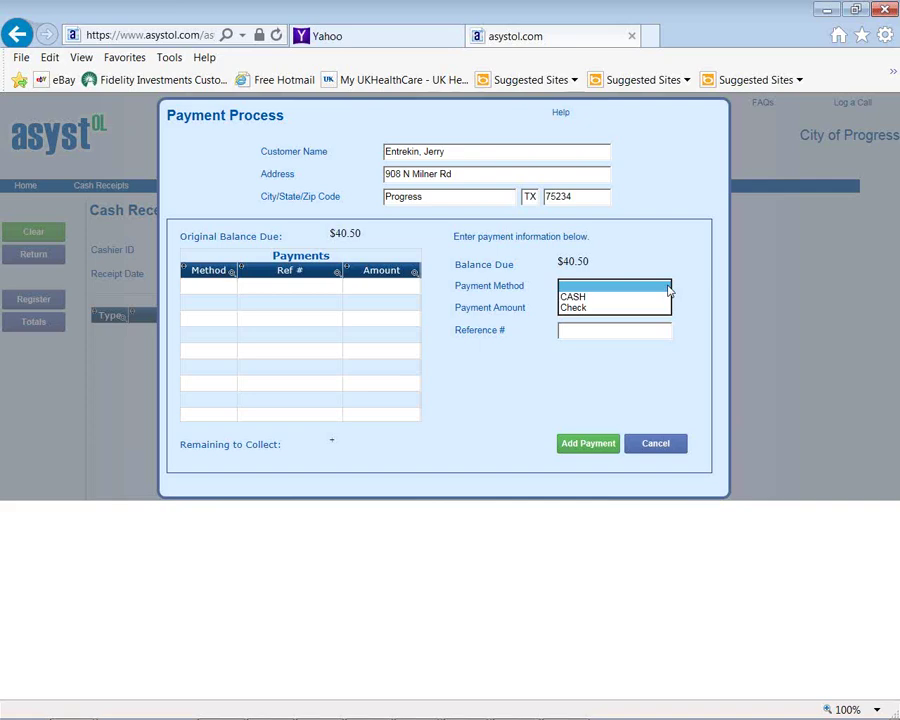
left_click(662, 447)
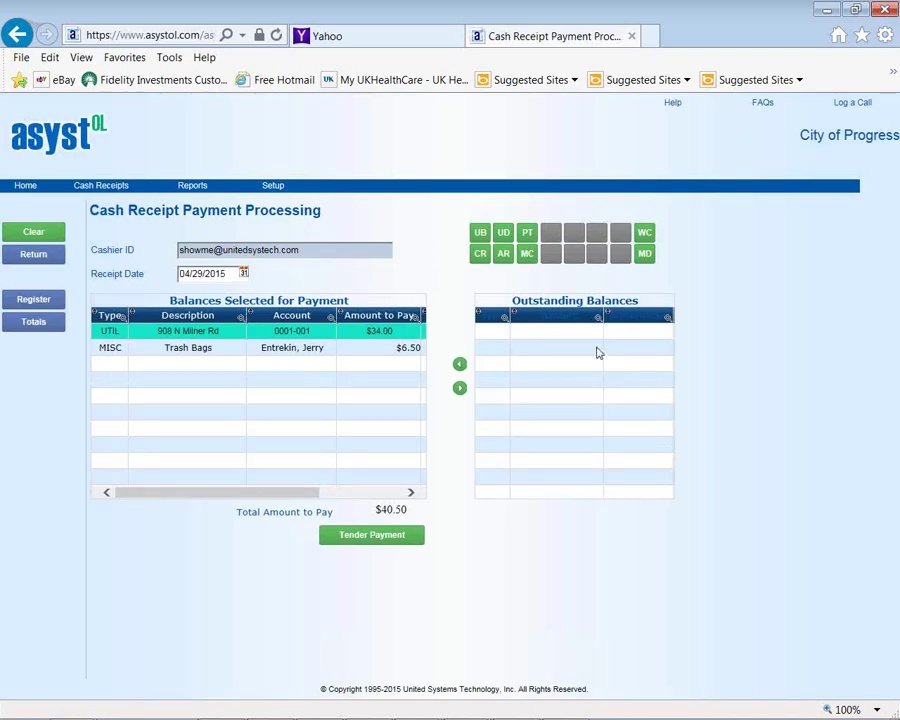
mouse_move(95, 188)
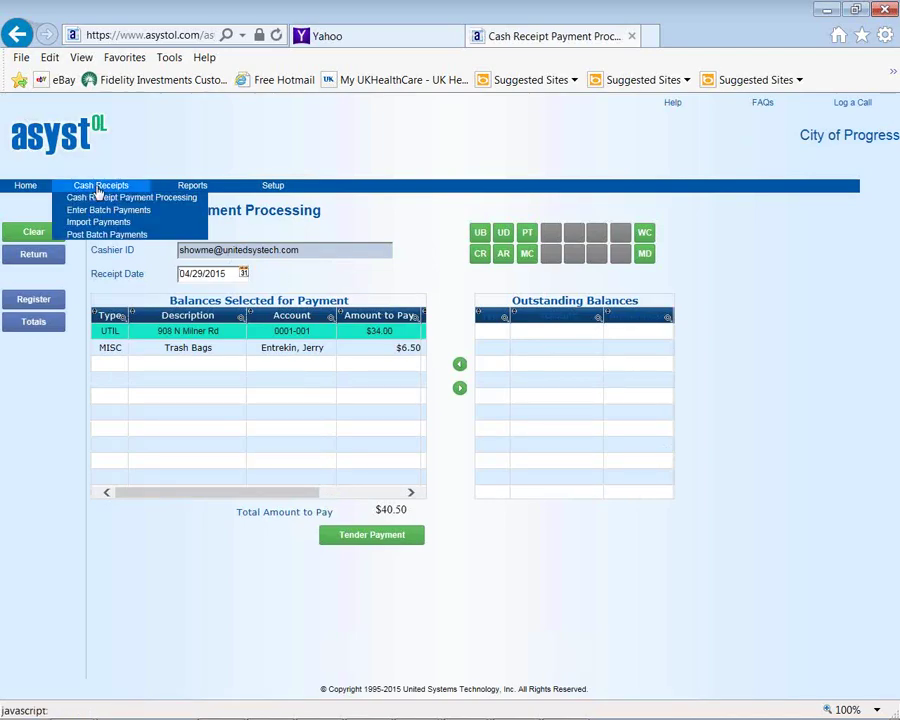
mouse_move(206, 190)
left_click(209, 212)
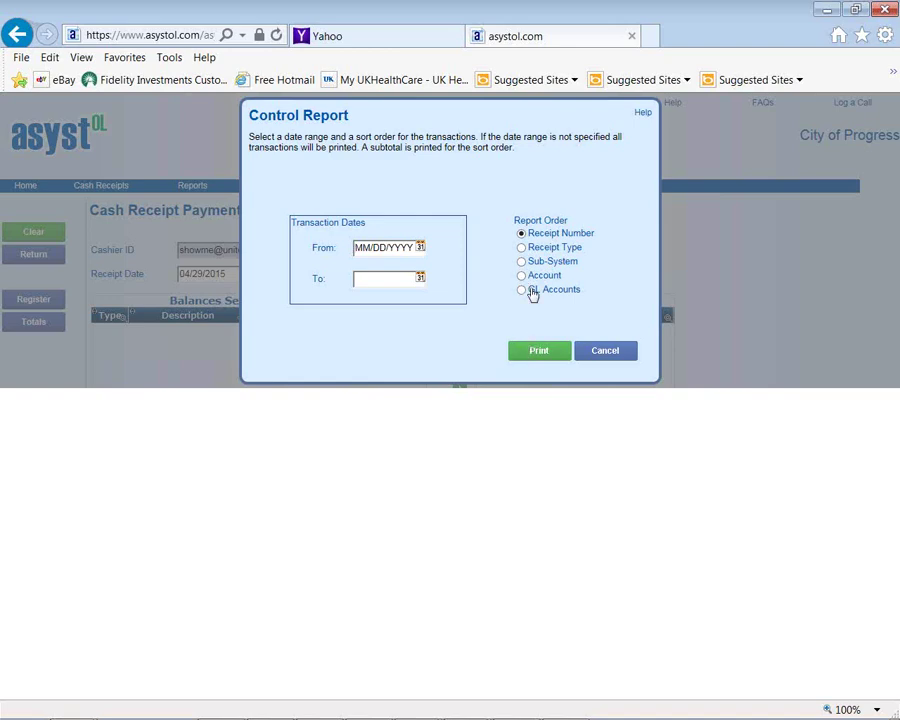
left_click(522, 248)
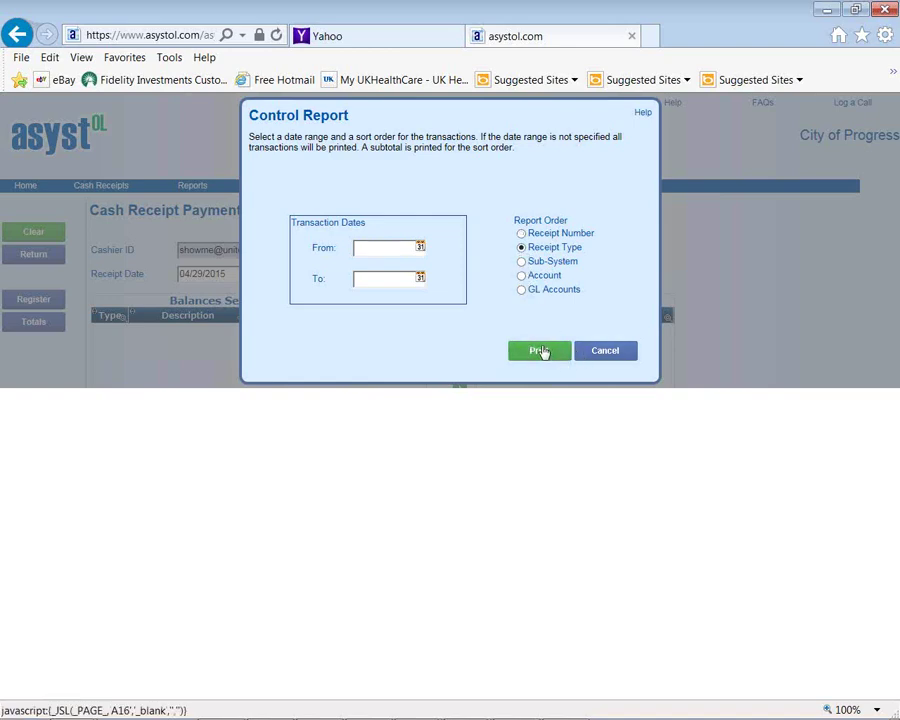
left_click(540, 351)
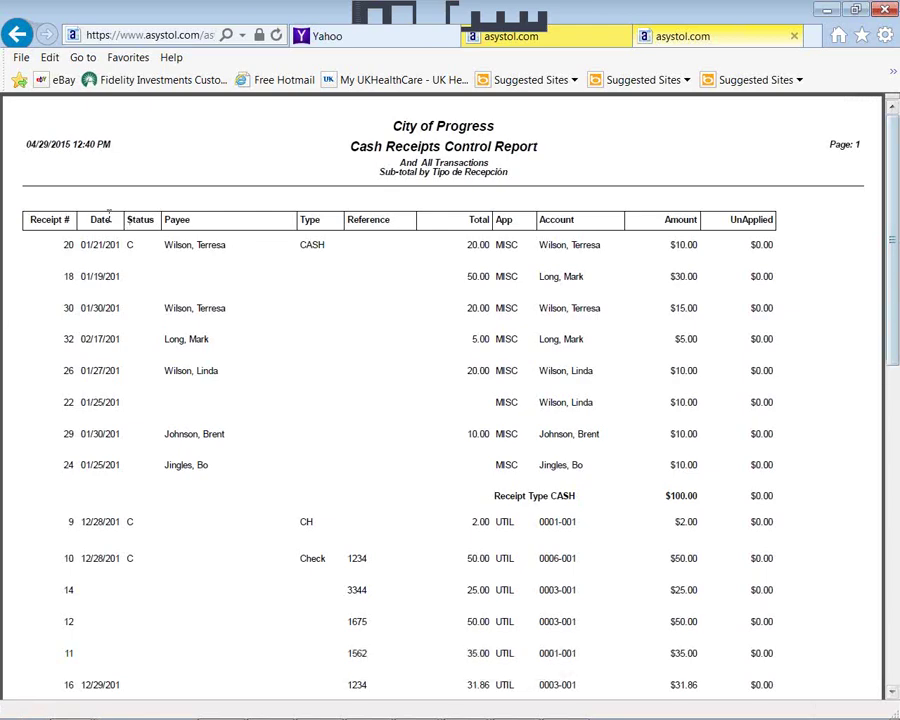
left_click(793, 37)
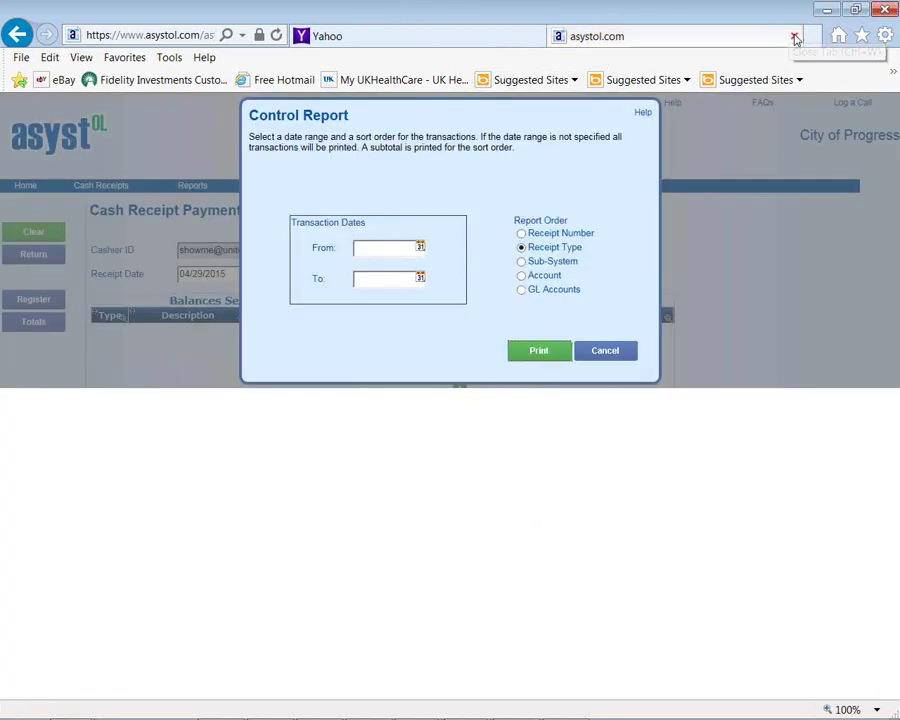
left_click(609, 356)
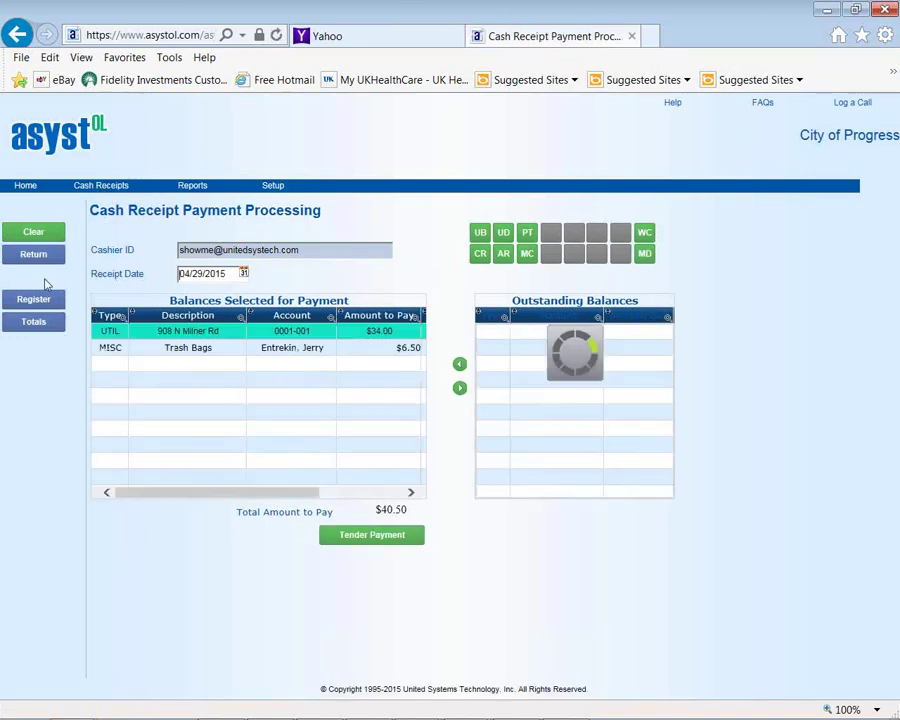
mouse_move(95, 190)
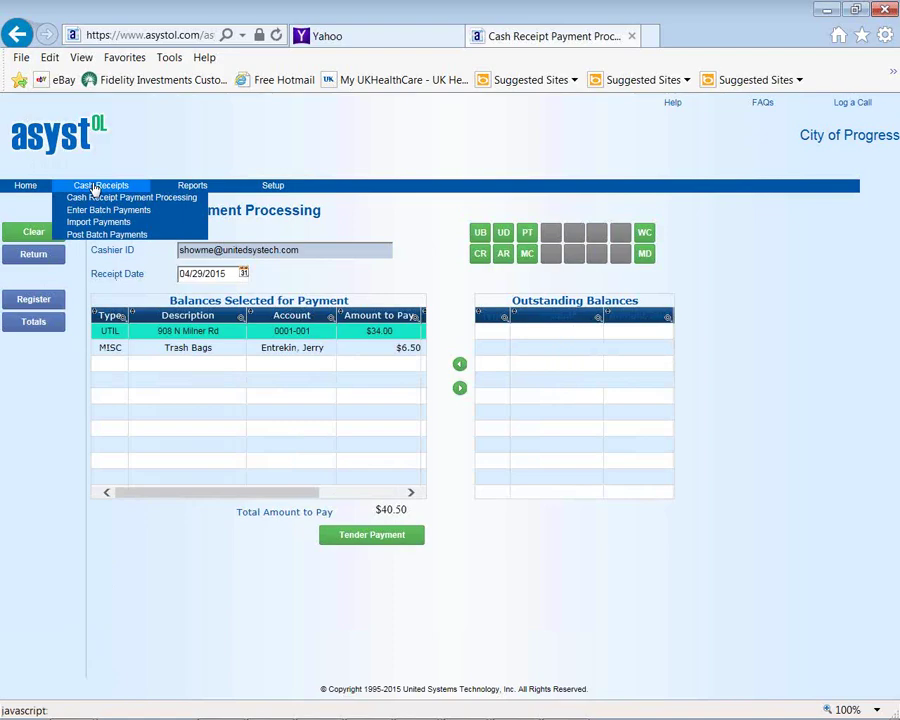
Add new payment batch 2 with the description 'utility bayments'
left_click(92, 211)
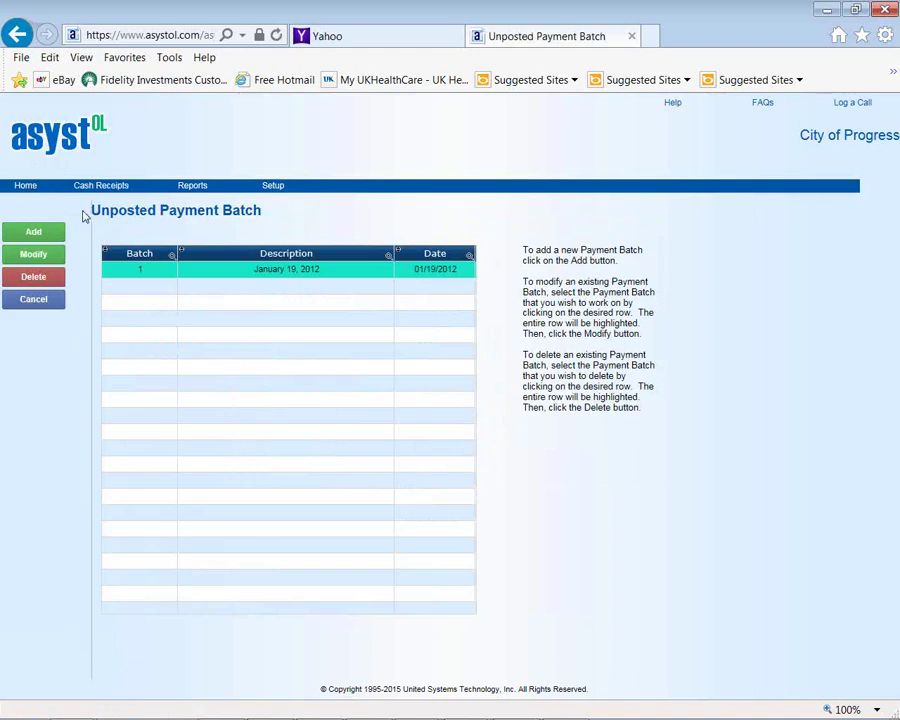
left_click(40, 234)
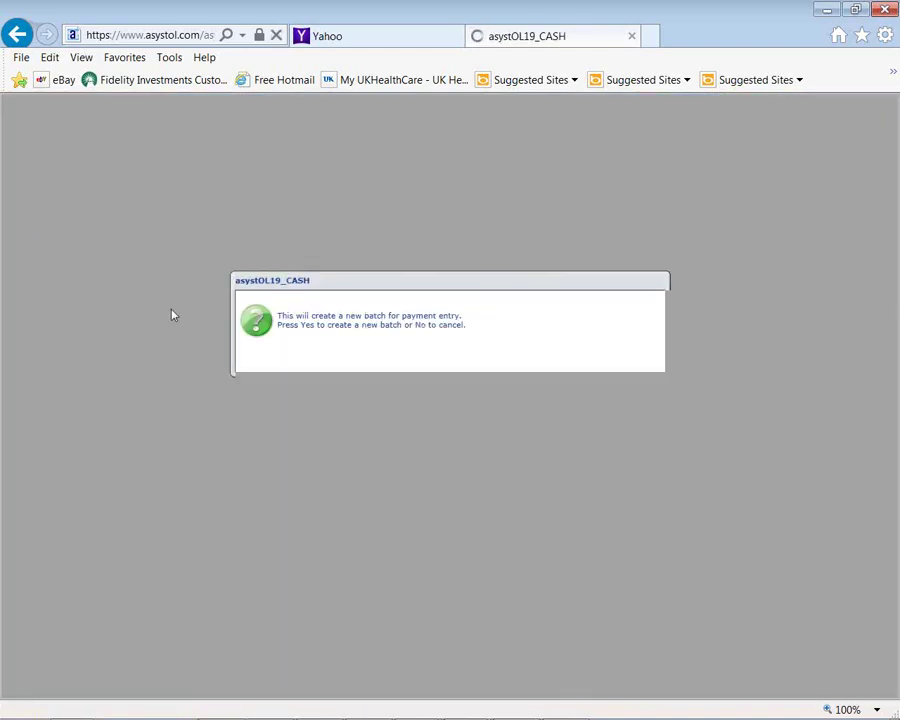
left_click(407, 364)
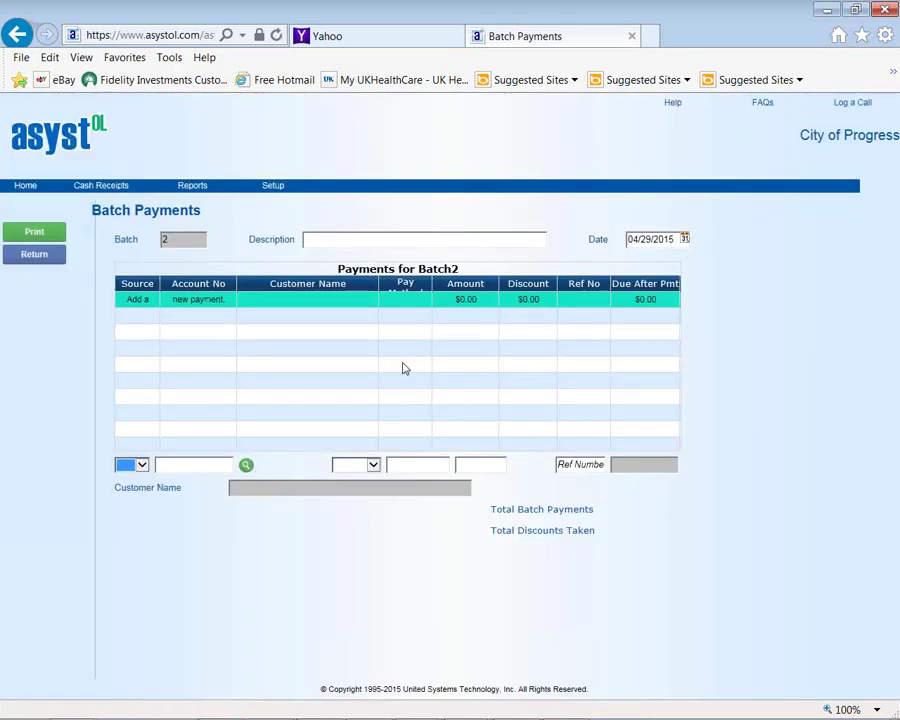
left_click(331, 239)
type("utilit")
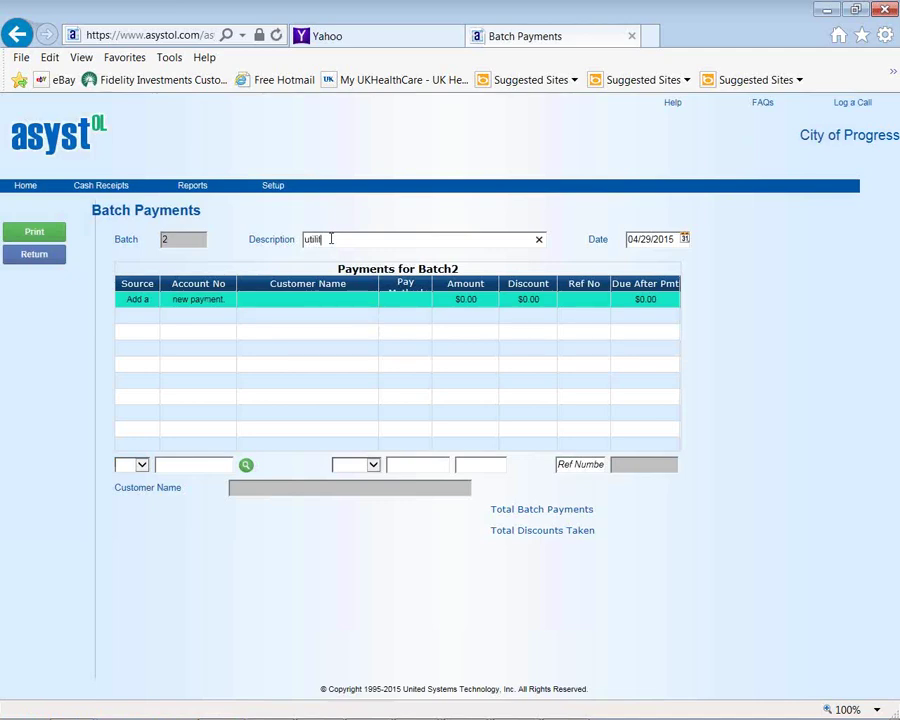
type("y bayments")
Return to the unposted batch list and show the Cash Receipts options
left_click(50, 258)
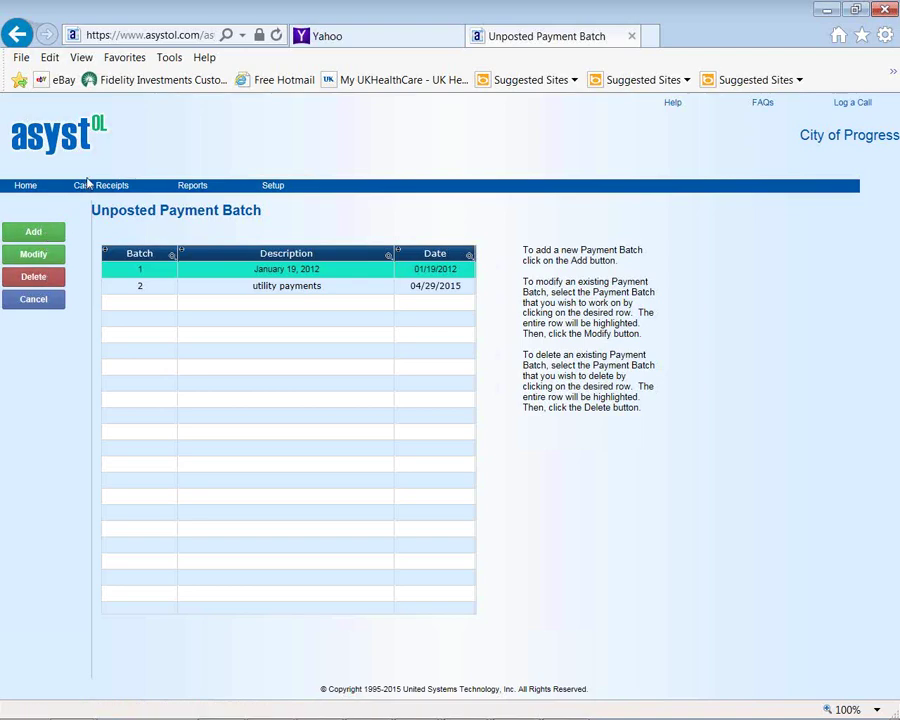
left_click(92, 188)
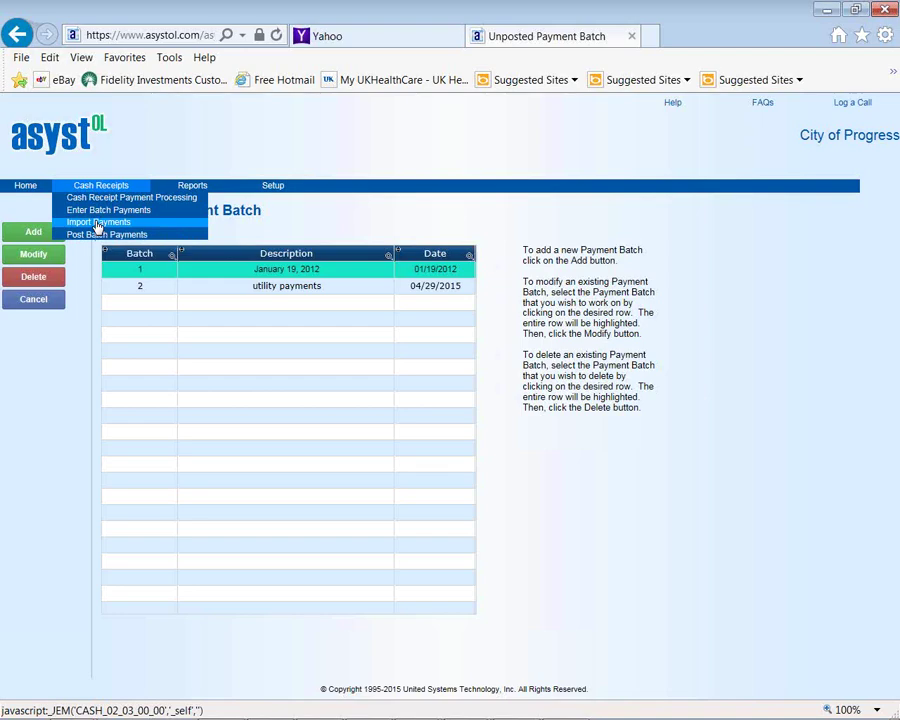
left_click(205, 35)
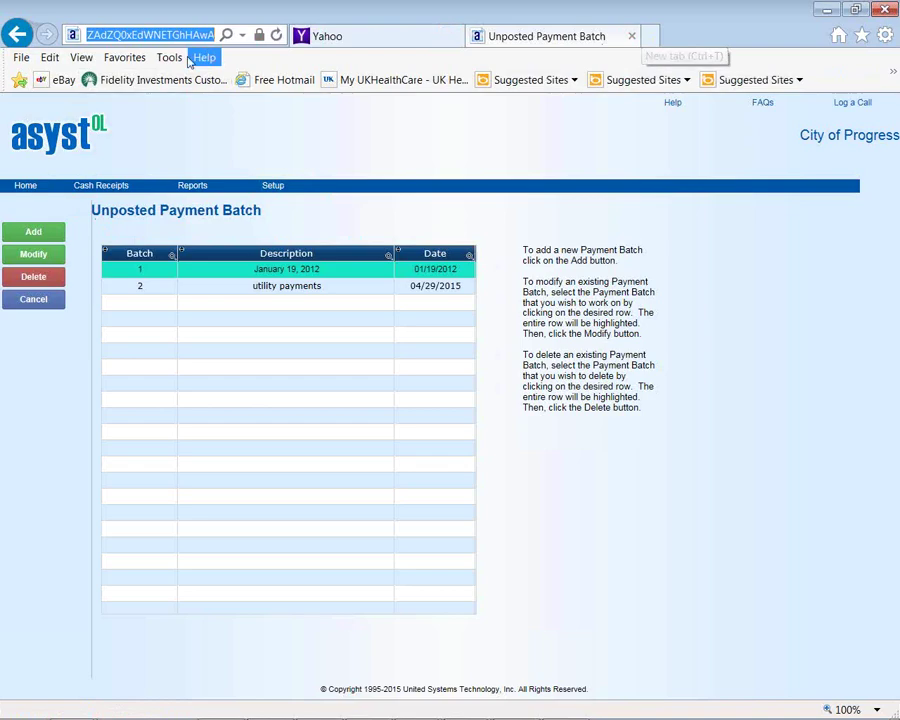
Open City of Progress eCommerce from favorites, sign in with the user ID and password, and view bills
left_click(124, 57)
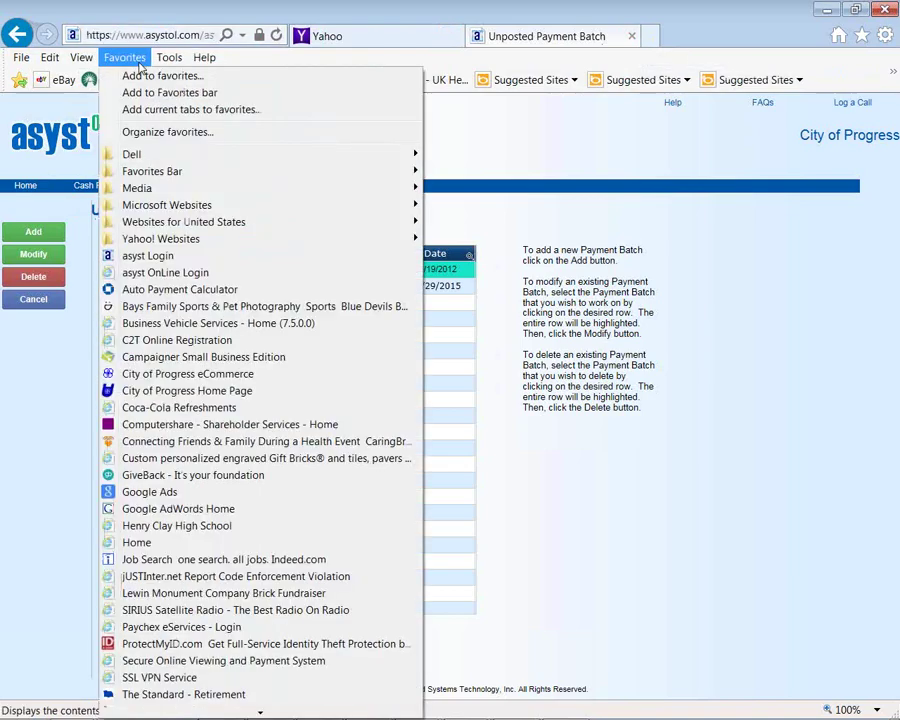
left_click(150, 376)
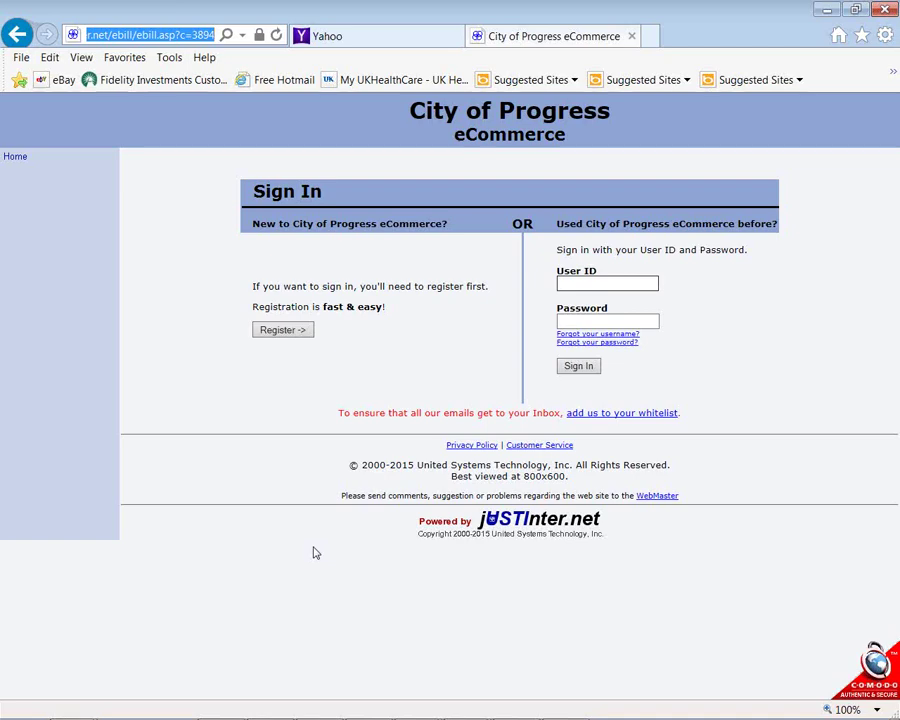
left_click(586, 284)
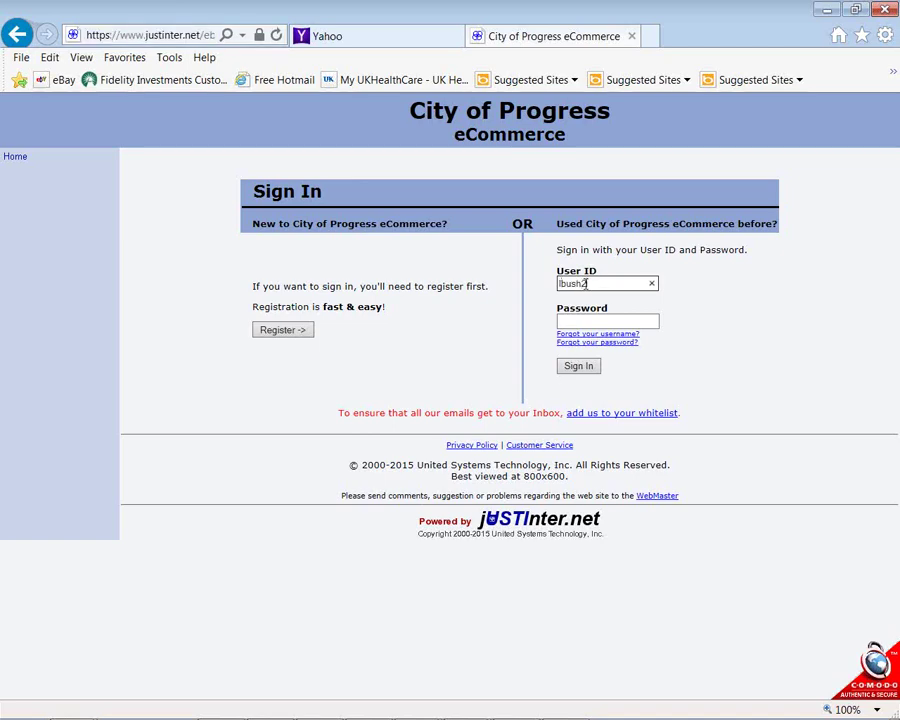
key("Tab")
type("••")
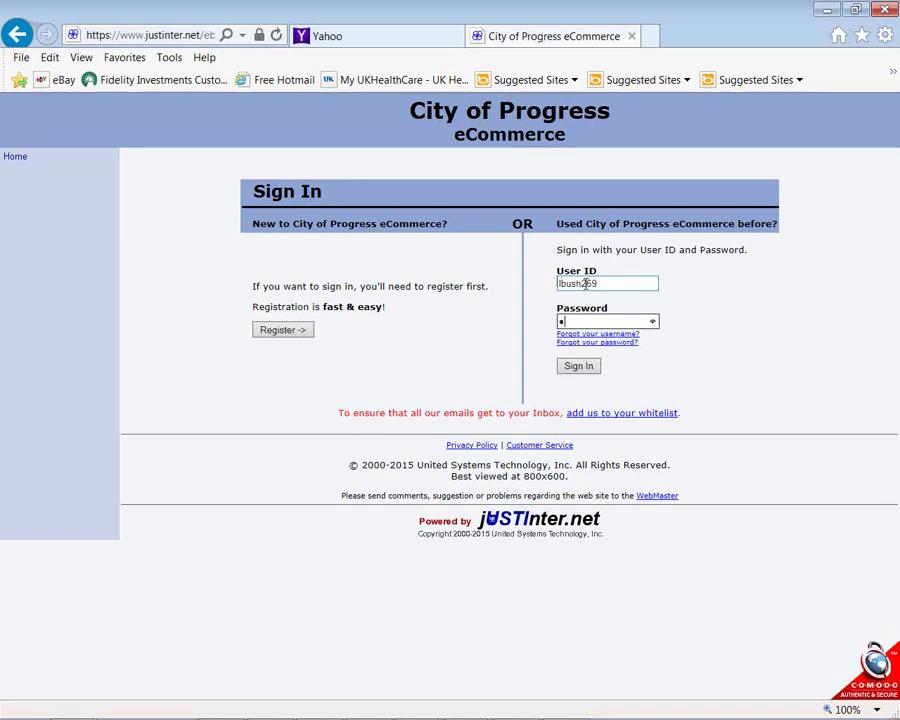
type("•••••••")
left_click(580, 370)
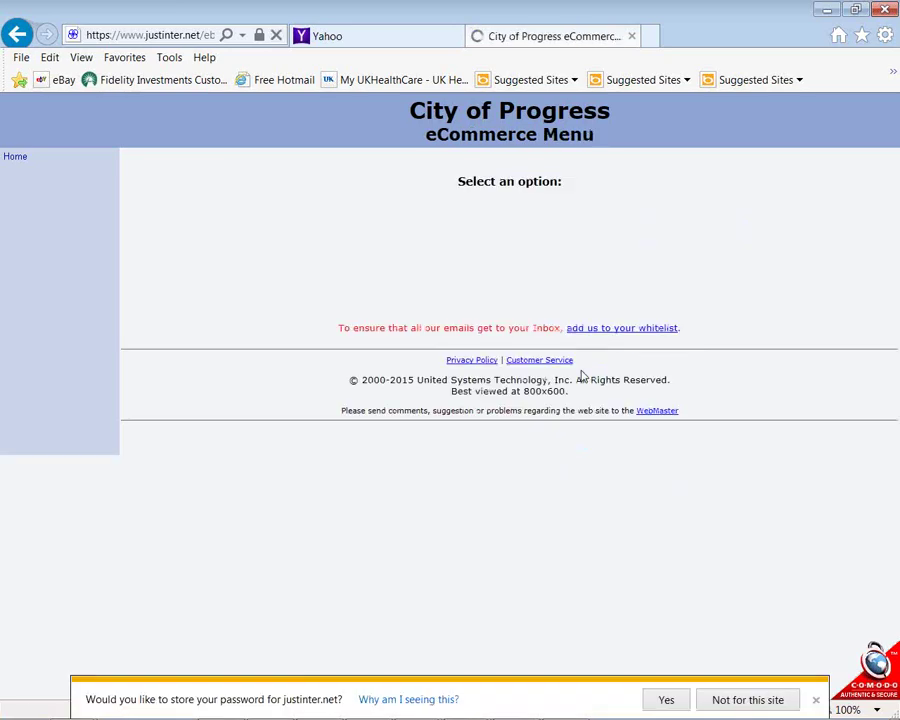
left_click(478, 218)
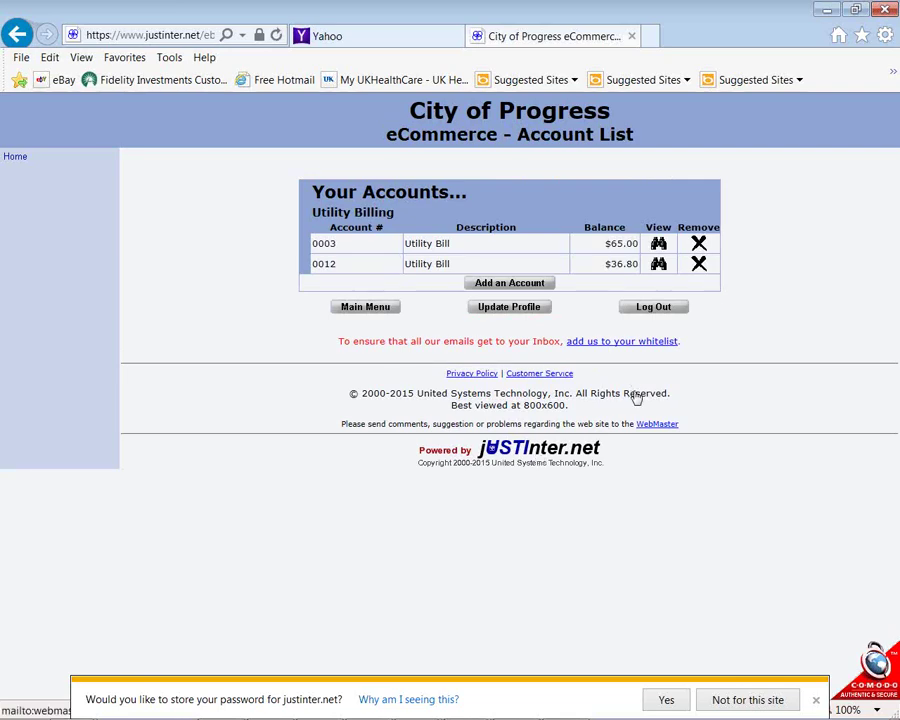
View the first account's 4/3/2011 bill, return to Bill List, start Pay Now, highlight $65.00
left_click(658, 244)
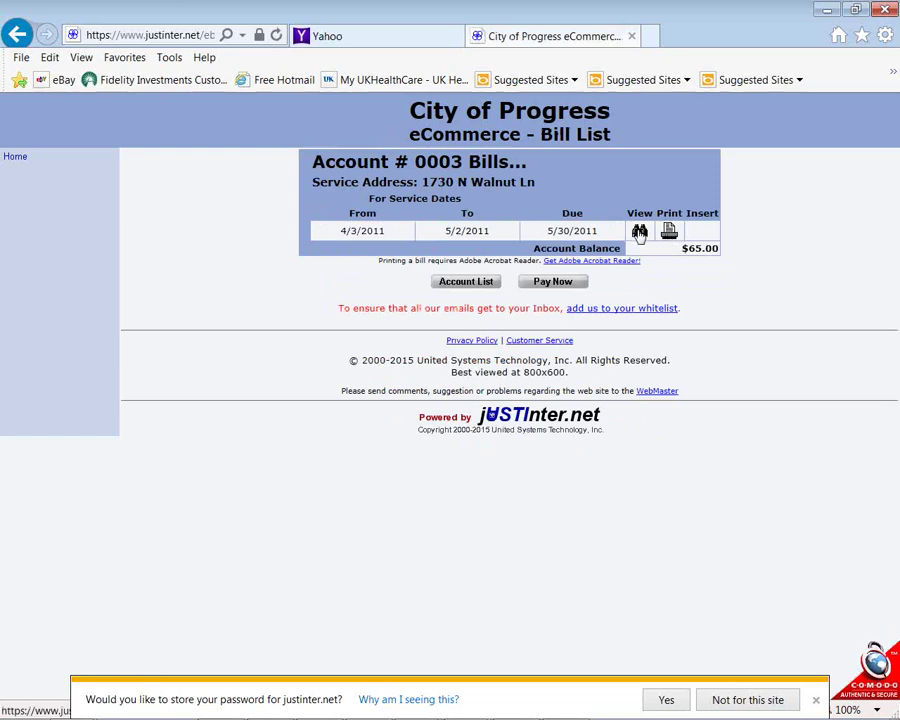
left_click(640, 232)
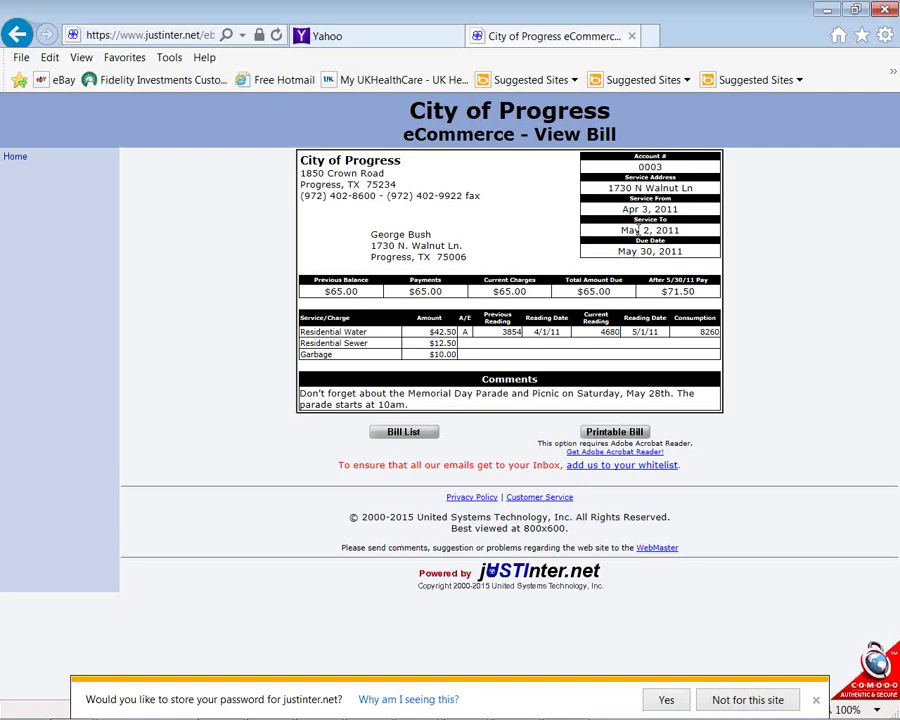
left_click(404, 433)
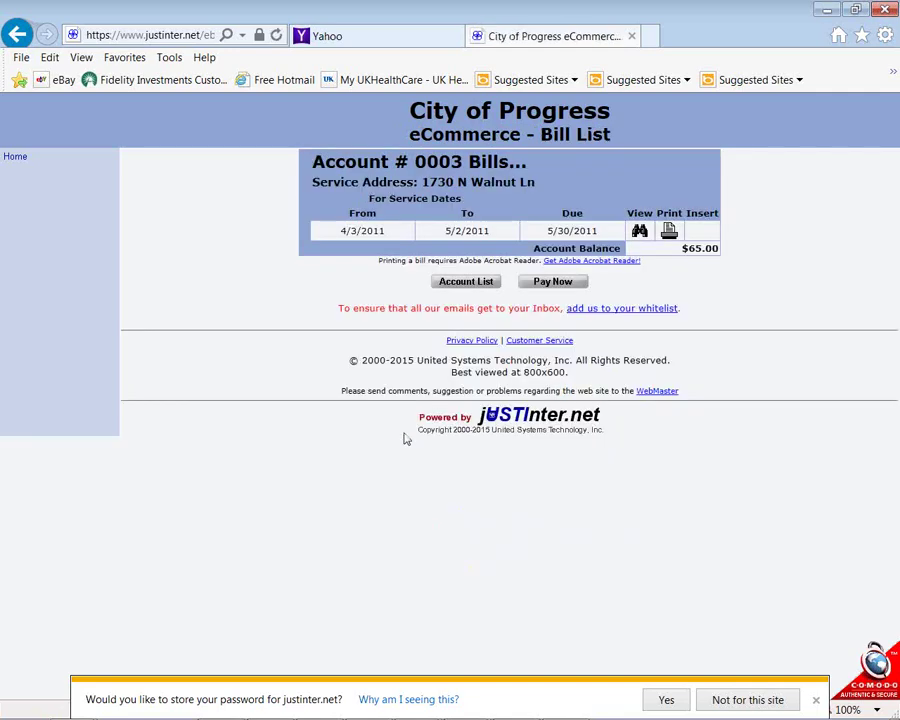
left_click(553, 282)
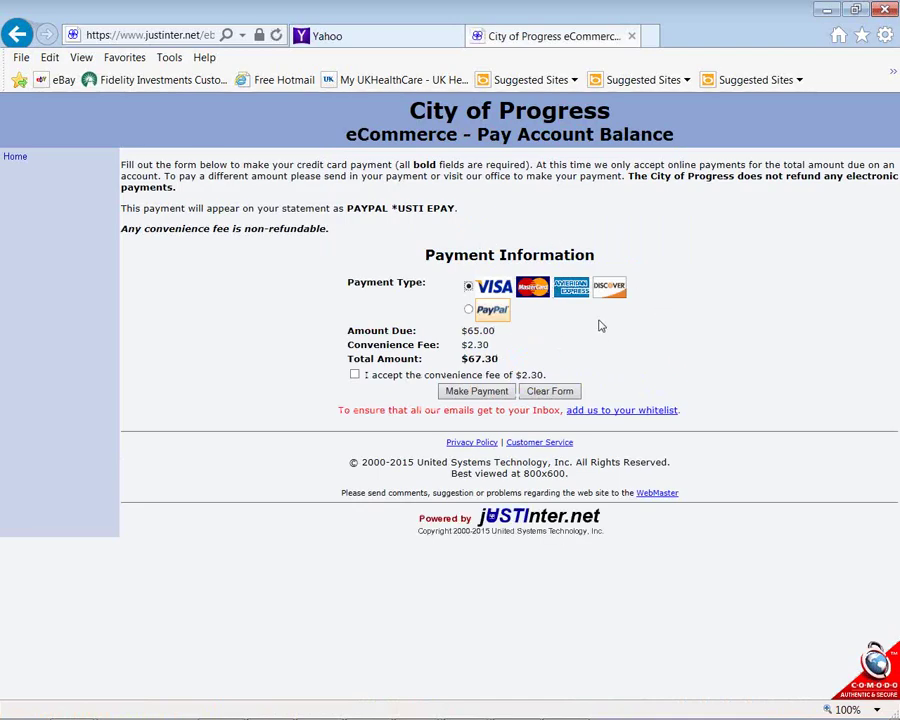
double_click(476, 330)
Go back to the eCommerce main menu and choose Pay Other Items > Pay My Utility Bill
left_click(17, 35)
left_click(17, 35)
left_click(17, 35)
left_click(17, 35)
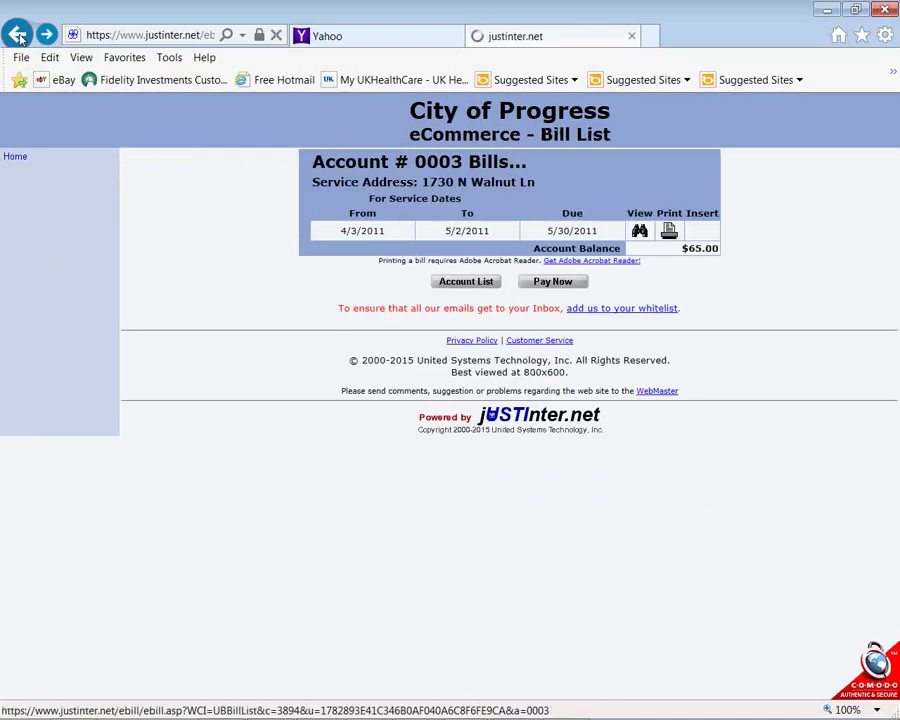
left_click(17, 35)
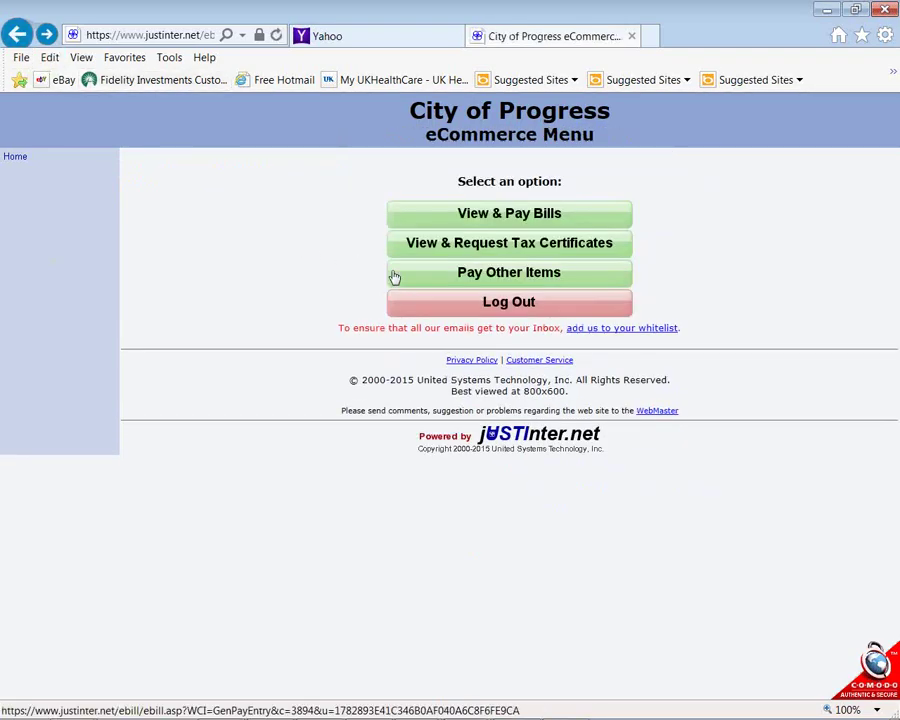
left_click(408, 278)
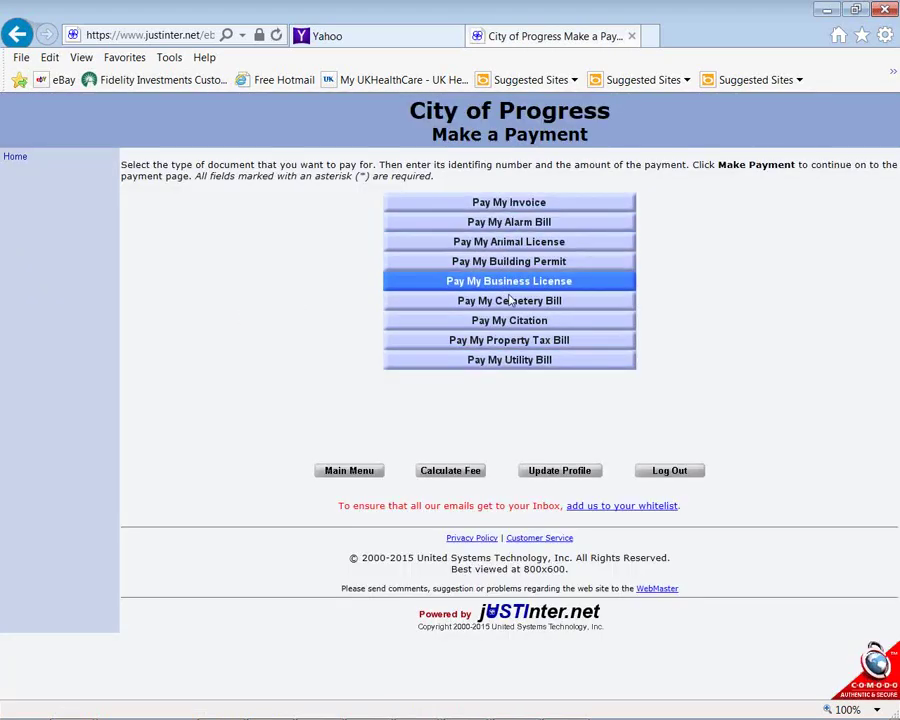
left_click(520, 368)
Enter the utility account number and a $50 amount, then proceed with Make Payment
left_click(520, 386)
type("84834884")
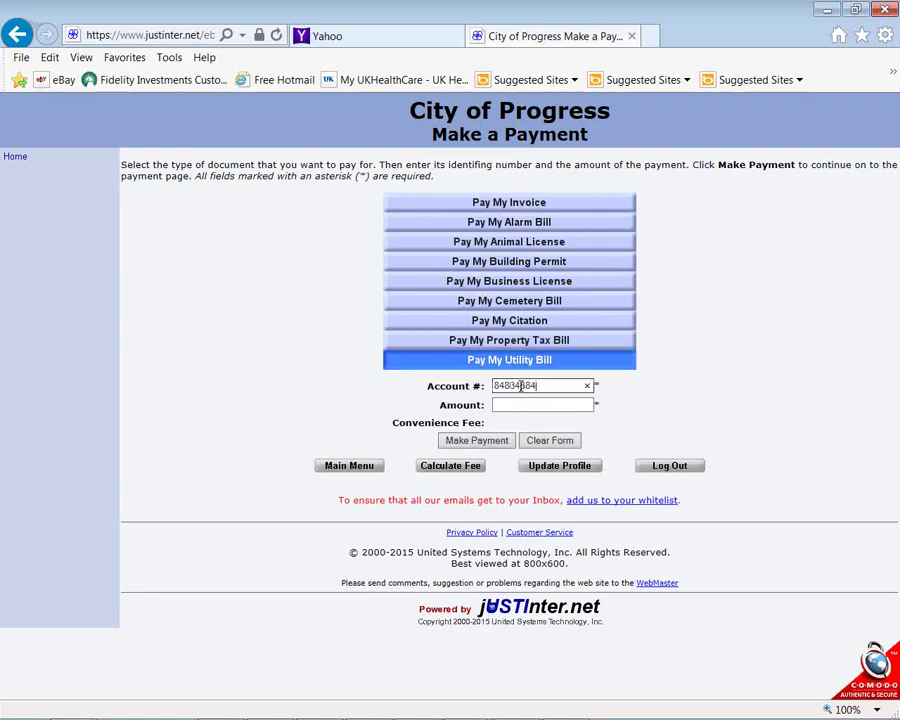
key("Tab")
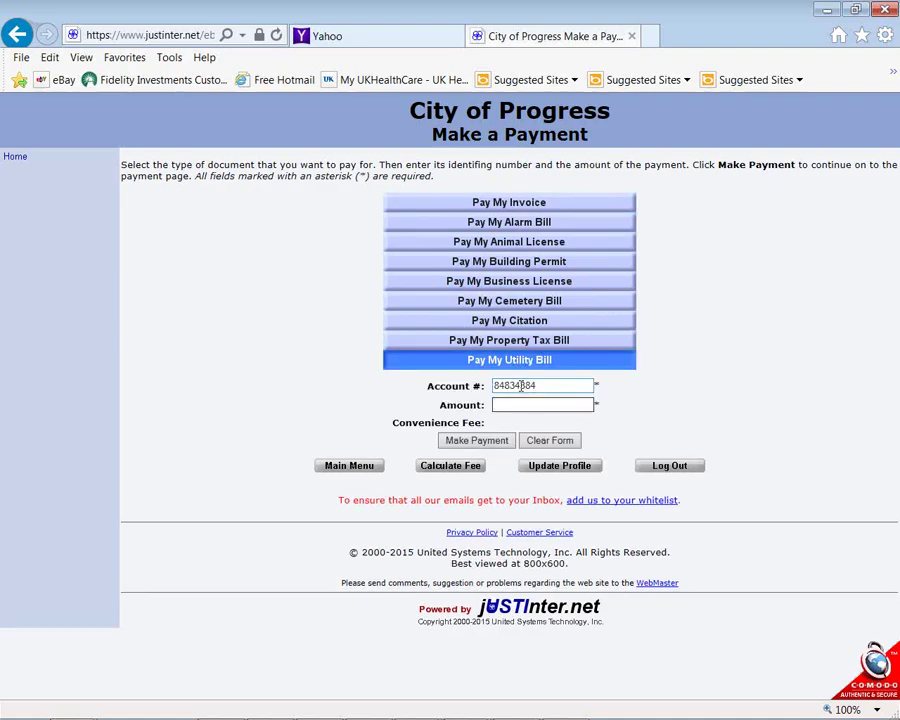
type("50")
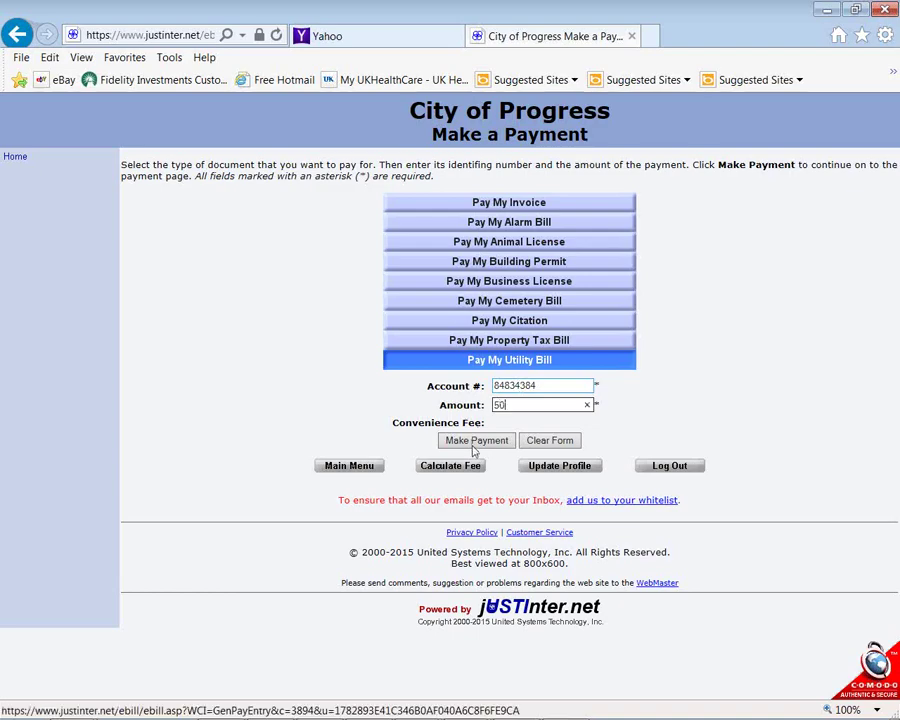
left_click(476, 441)
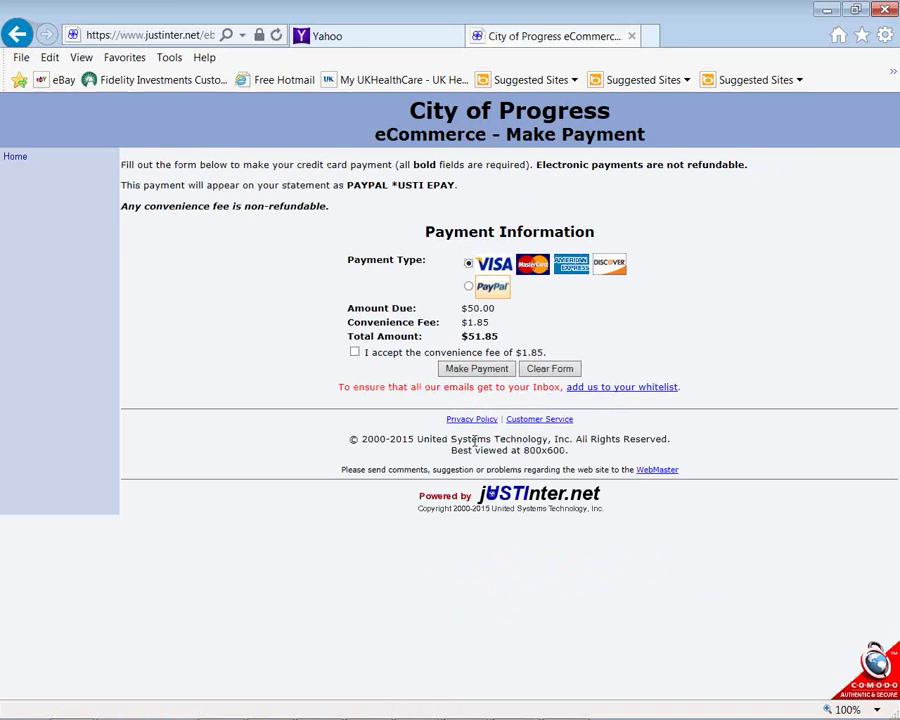
Open a new browser tab and start typing the asyst web address
left_click(650, 36)
type("sa")
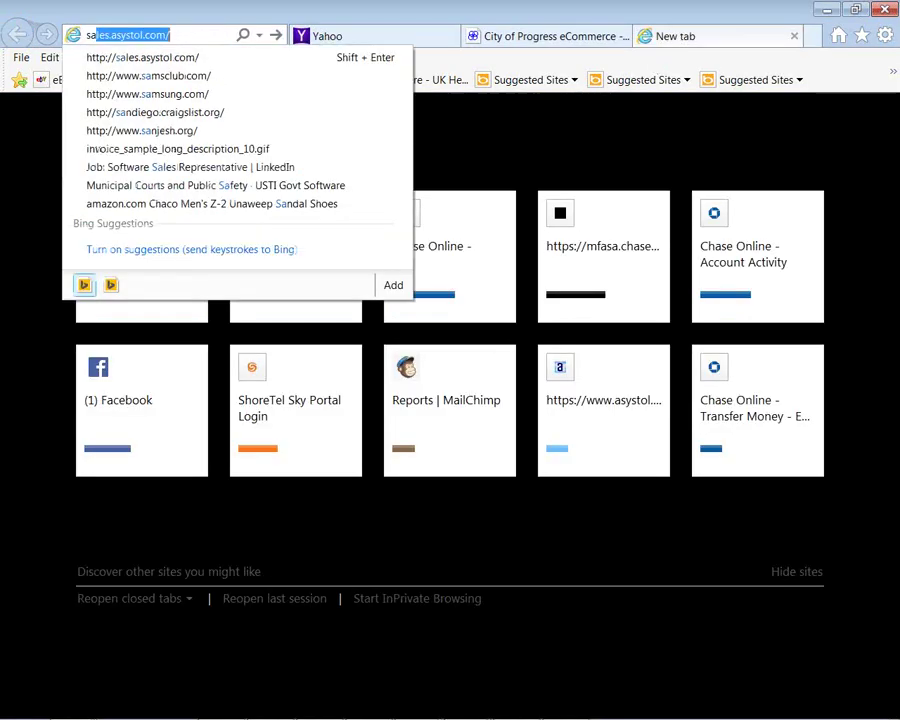
key("BackSpace")
key("BackSpace")
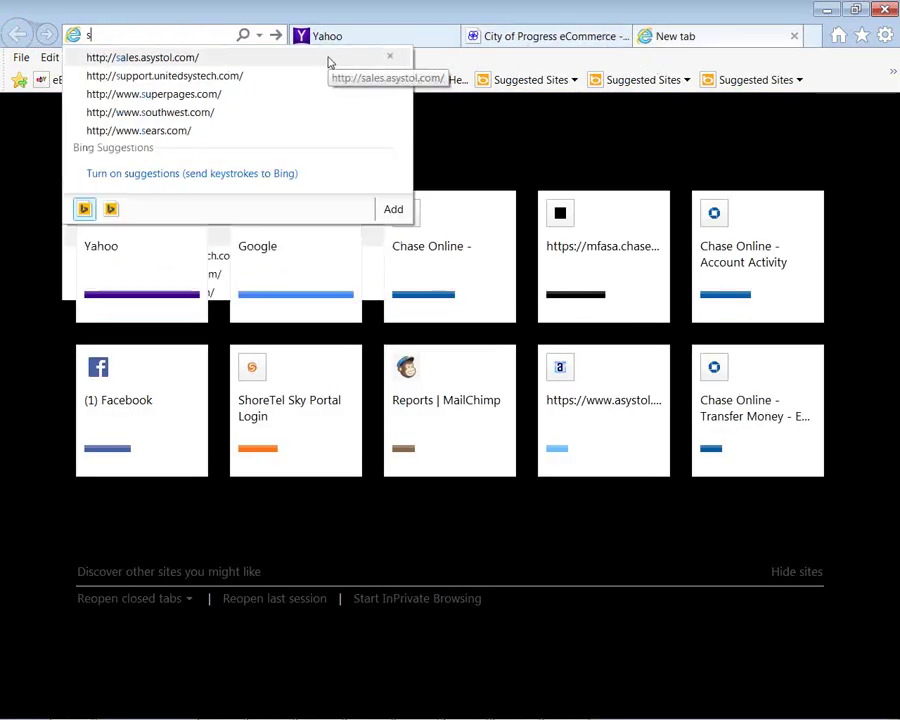
type("www.asystol.com/")
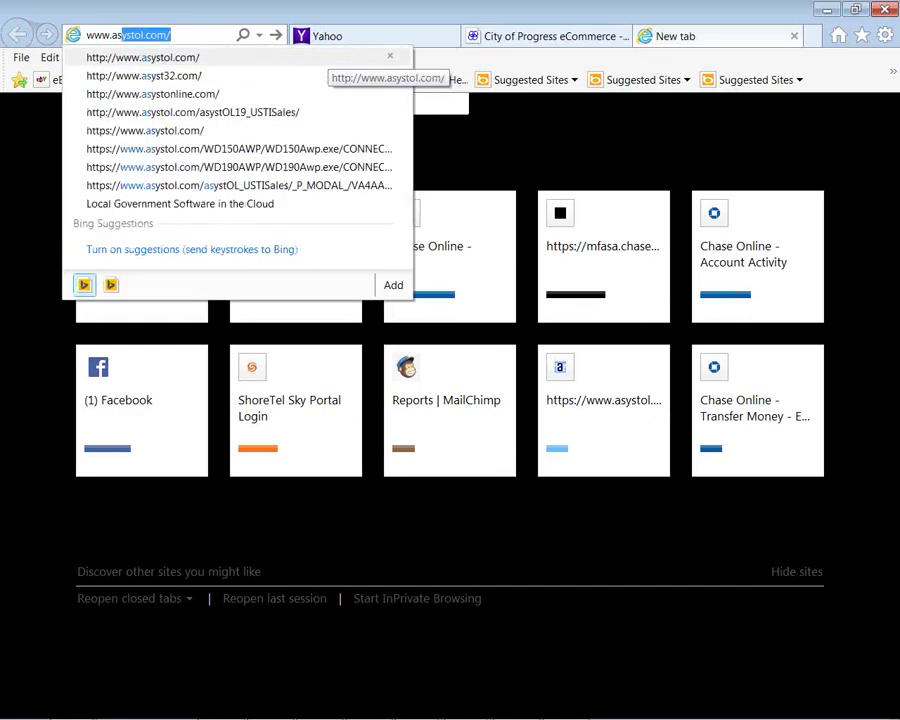
key("Return")
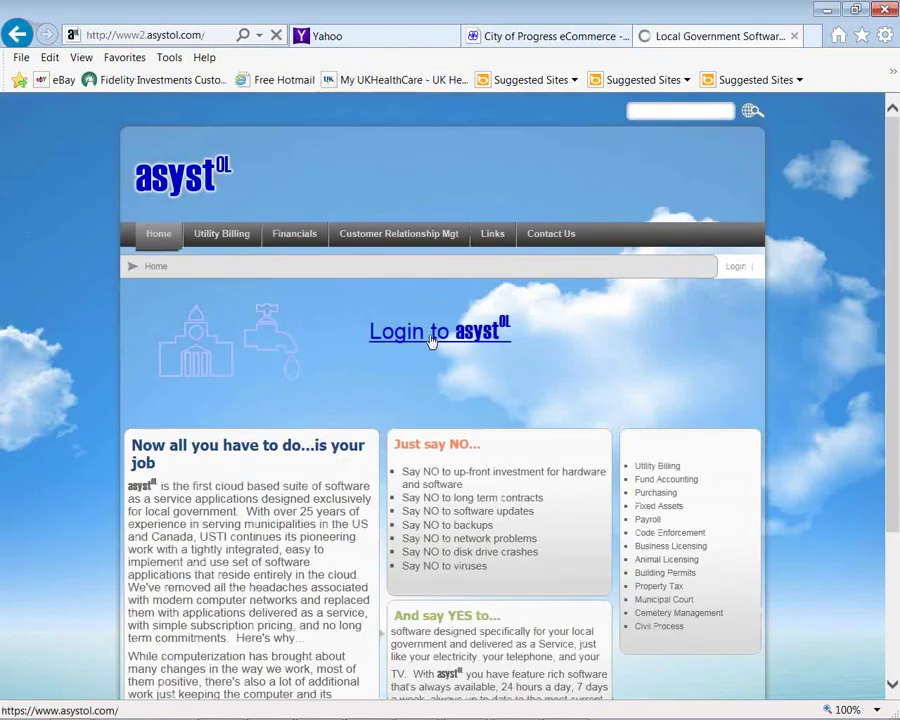
left_click(431, 338)
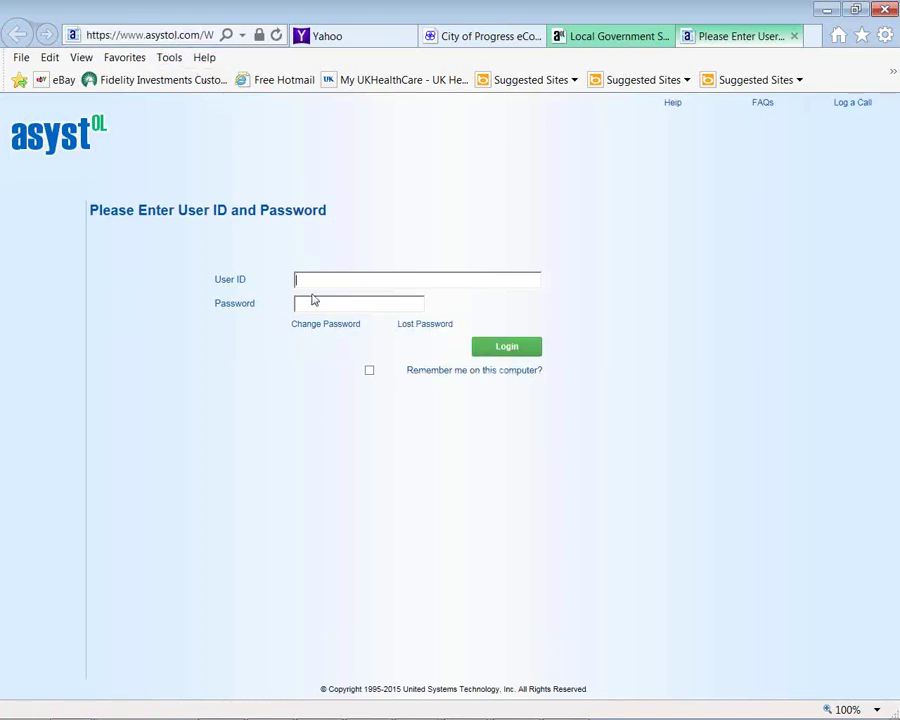
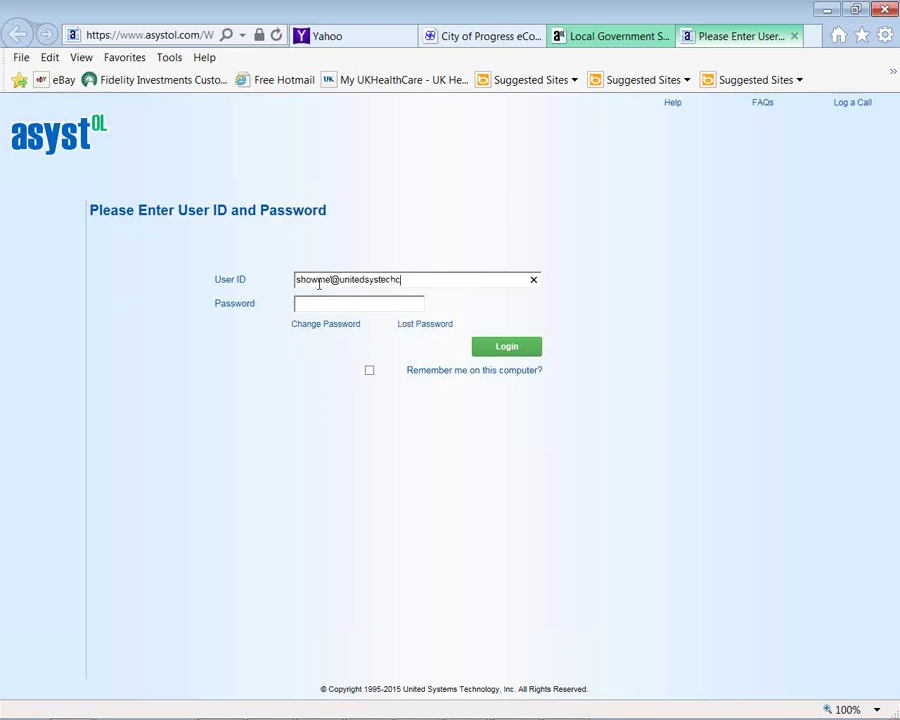
Log in to asyst OL with the account e-mail user ID and password
left_click(323, 306)
type("*********")
left_click(512, 355)
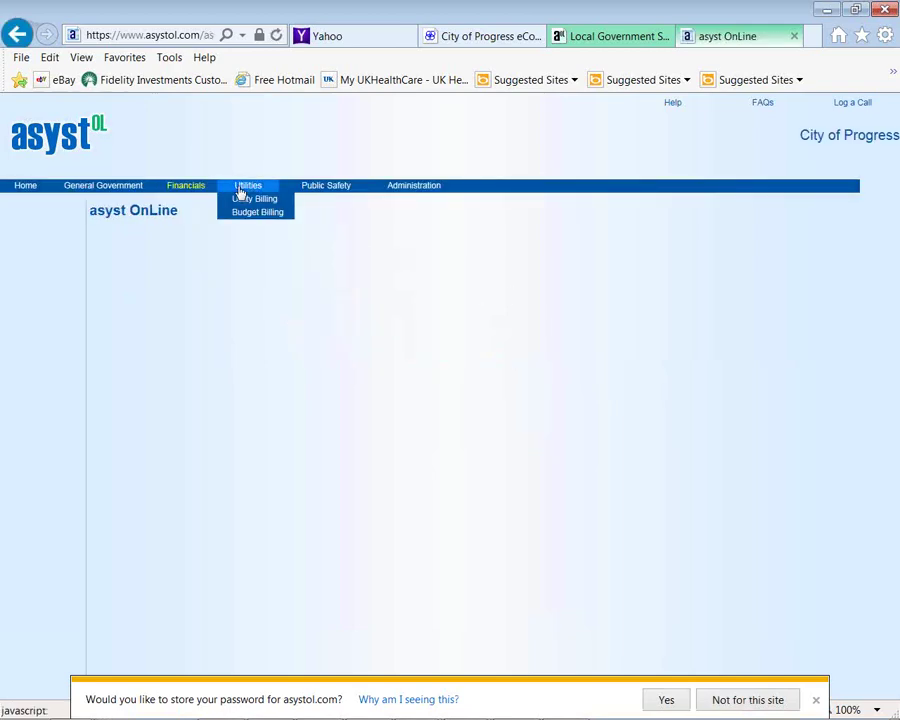
Open Utilities > Utility Billing, then Pay & Adjust > Reverse a Payment
left_click(244, 200)
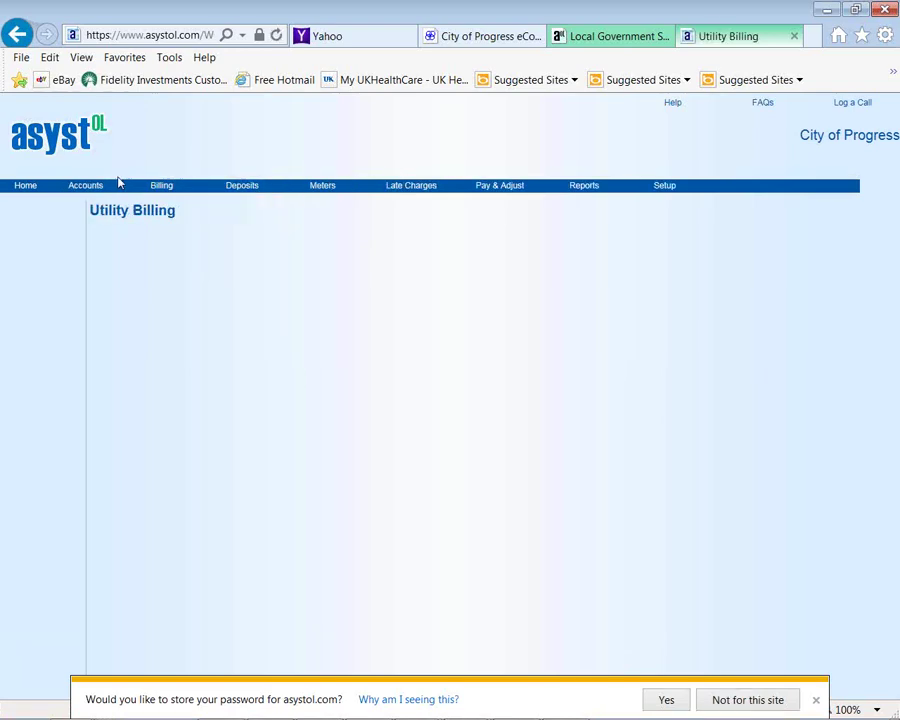
mouse_move(95, 190)
mouse_move(158, 191)
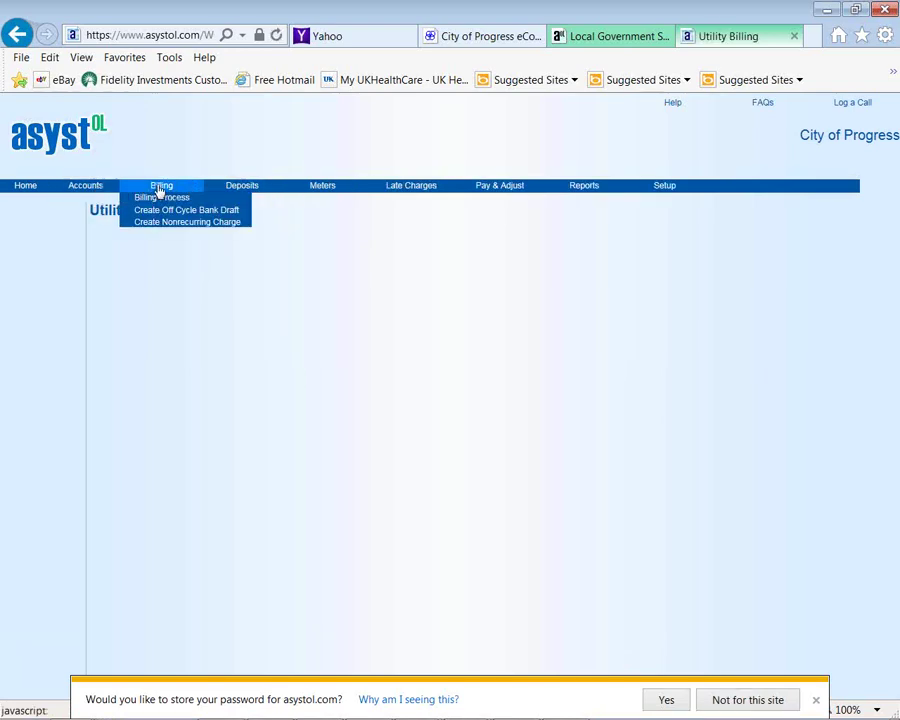
mouse_move(221, 189)
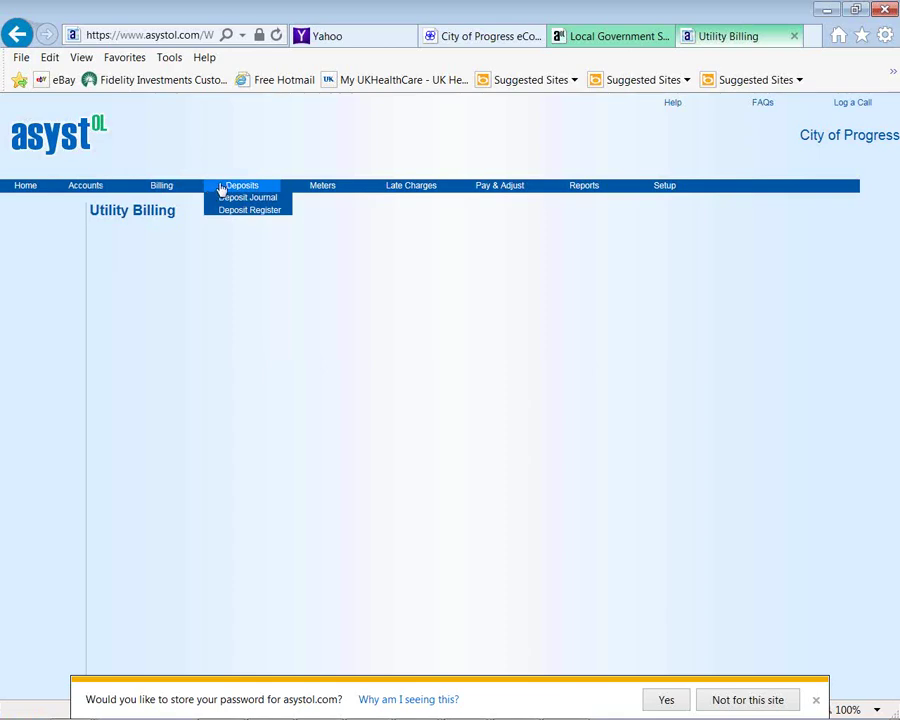
mouse_move(410, 188)
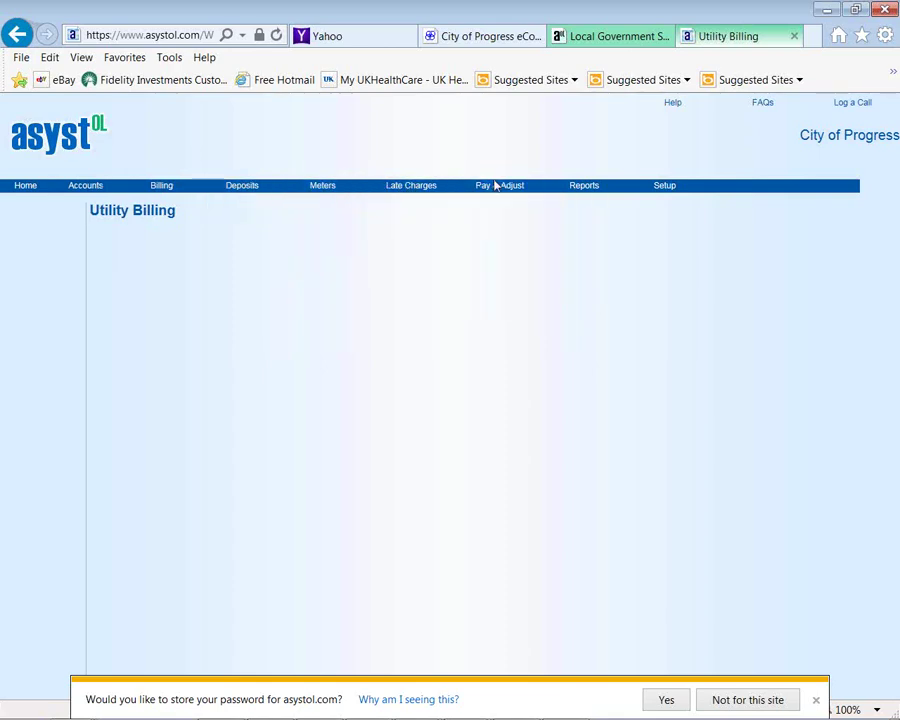
mouse_move(494, 194)
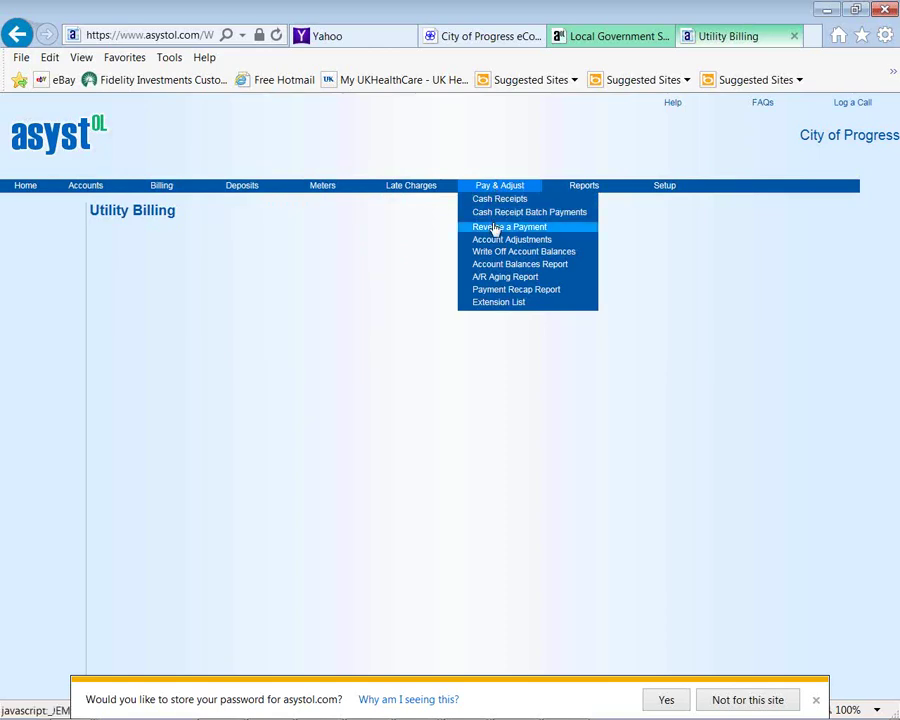
left_click(494, 228)
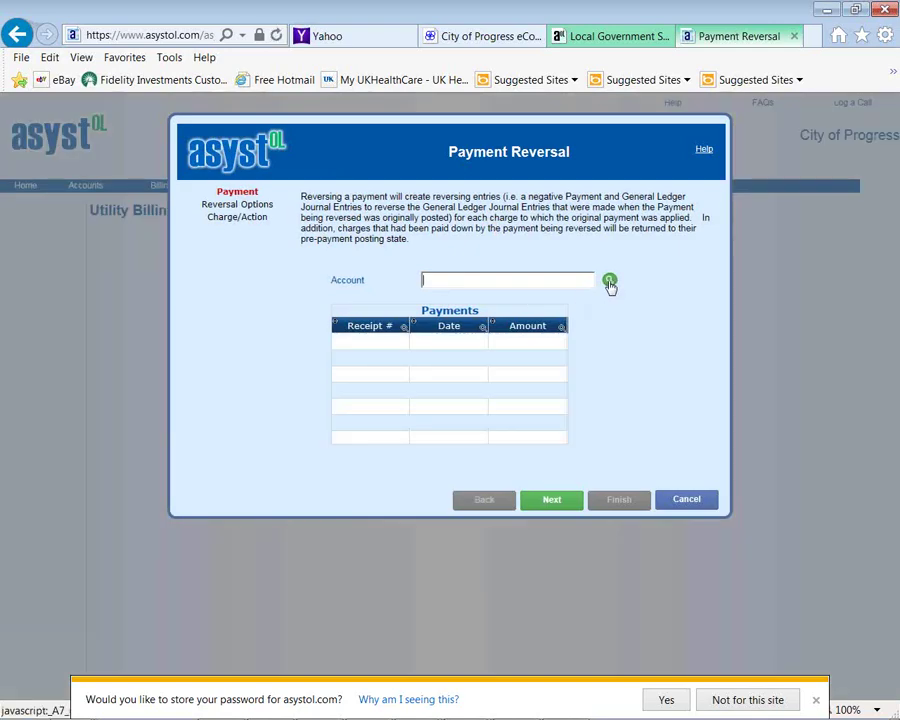
Look up the first utility account and select its $60.00 payment from 10/19/2011
left_click(609, 283)
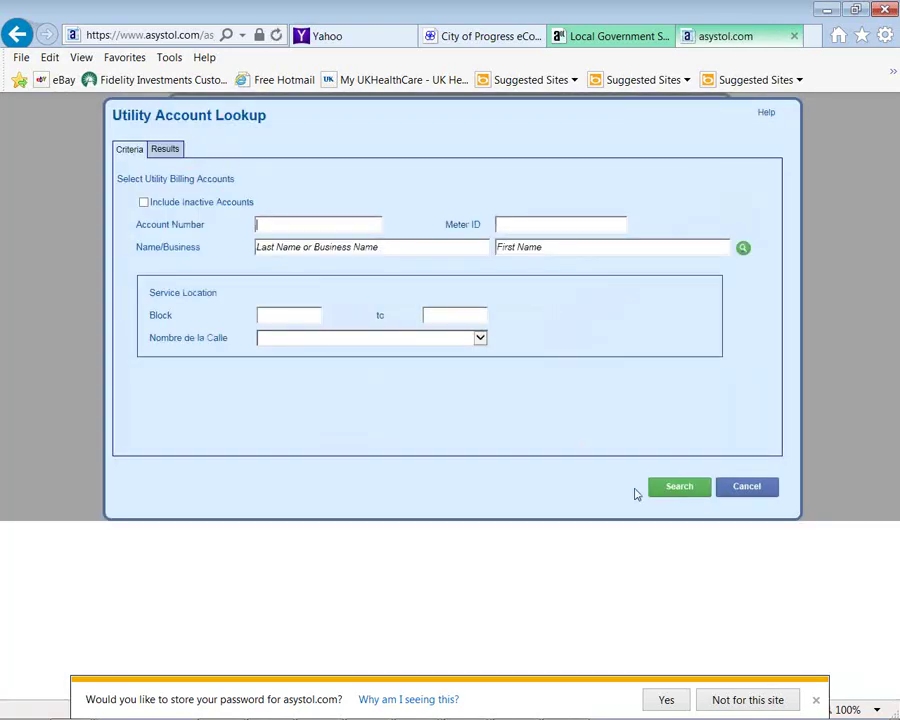
left_click(680, 488)
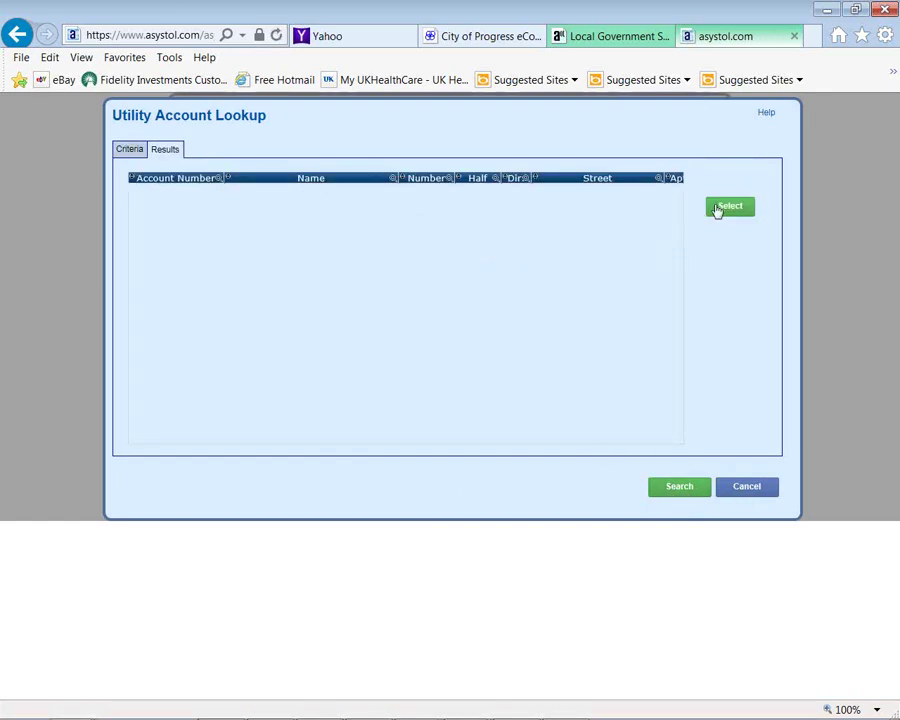
left_click(721, 209)
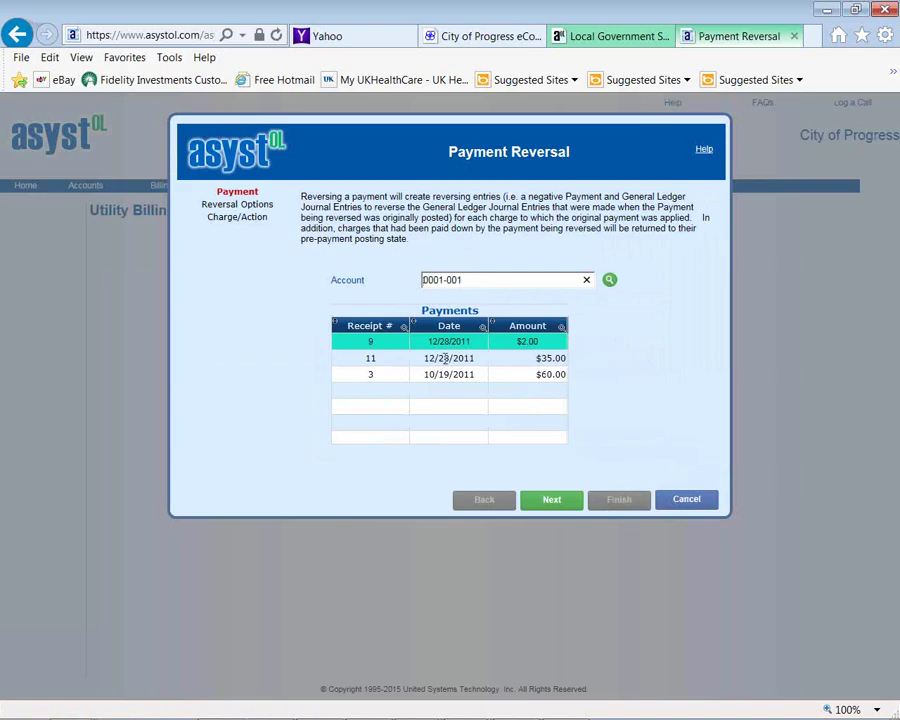
left_click(446, 372)
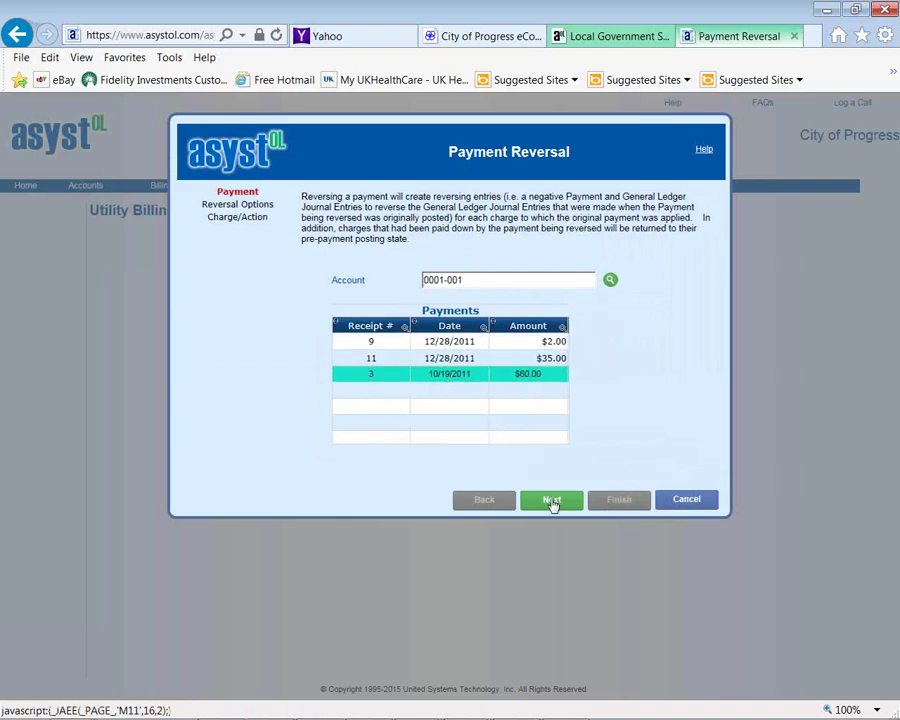
left_click(552, 500)
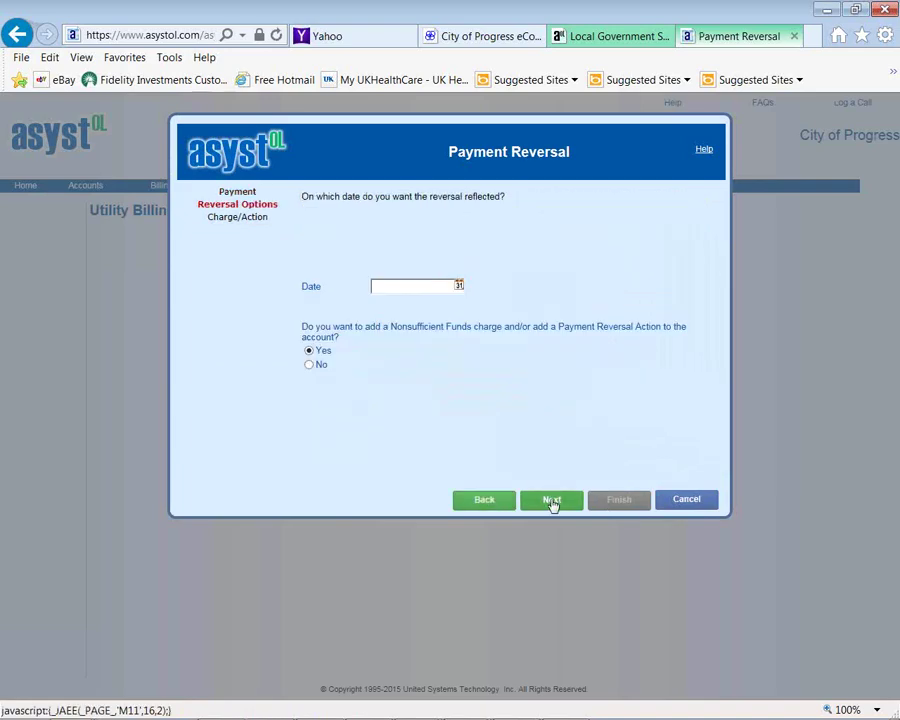
Set the reversal date to 04/29/2015, then cancel the payment reversal
left_click(458, 286)
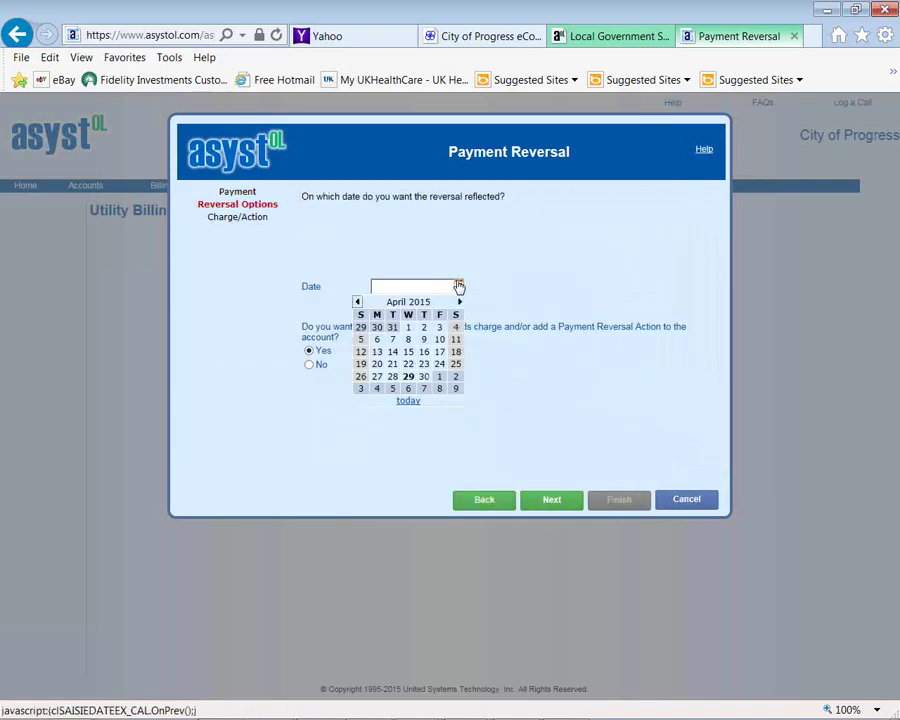
left_click(408, 376)
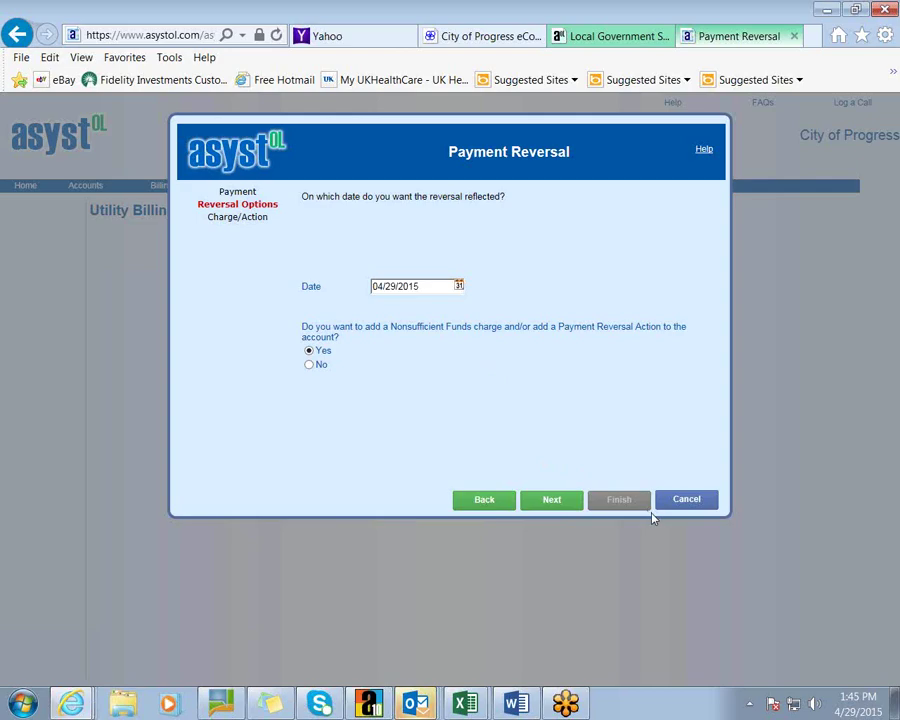
left_click(685, 502)
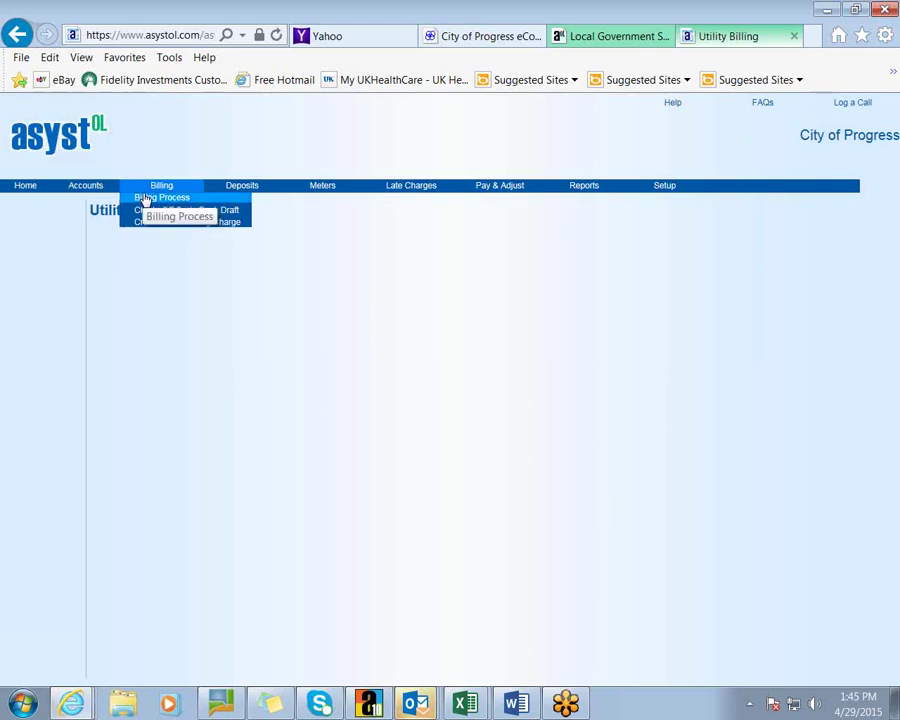
Open Pay & Adjust > Account Adjustments, then Pay & Adjust > Write Off Account Balances
mouse_move(411, 195)
mouse_move(486, 188)
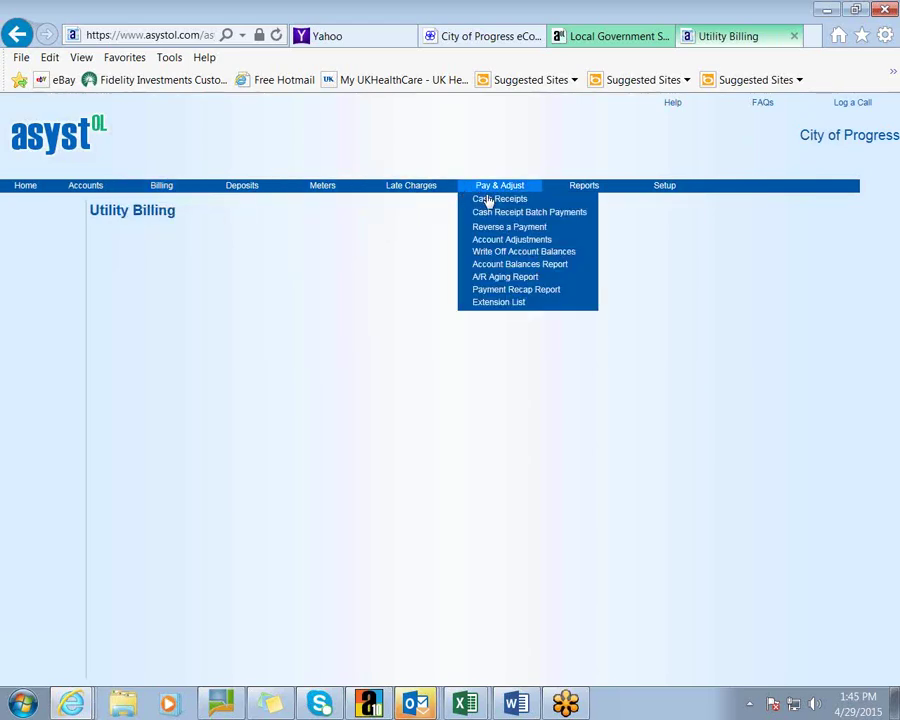
left_click(490, 243)
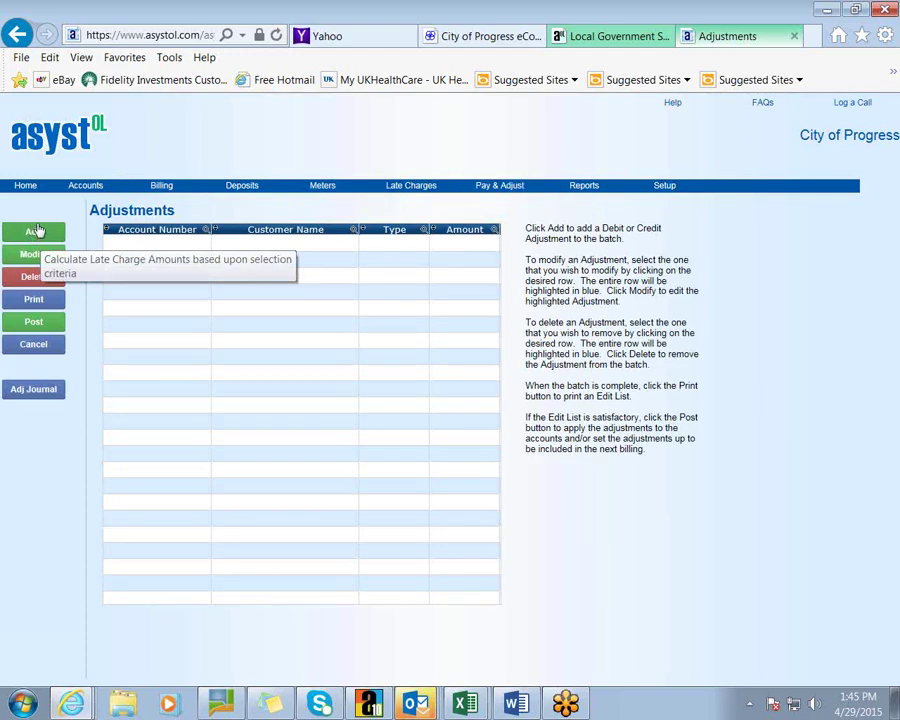
mouse_move(488, 190)
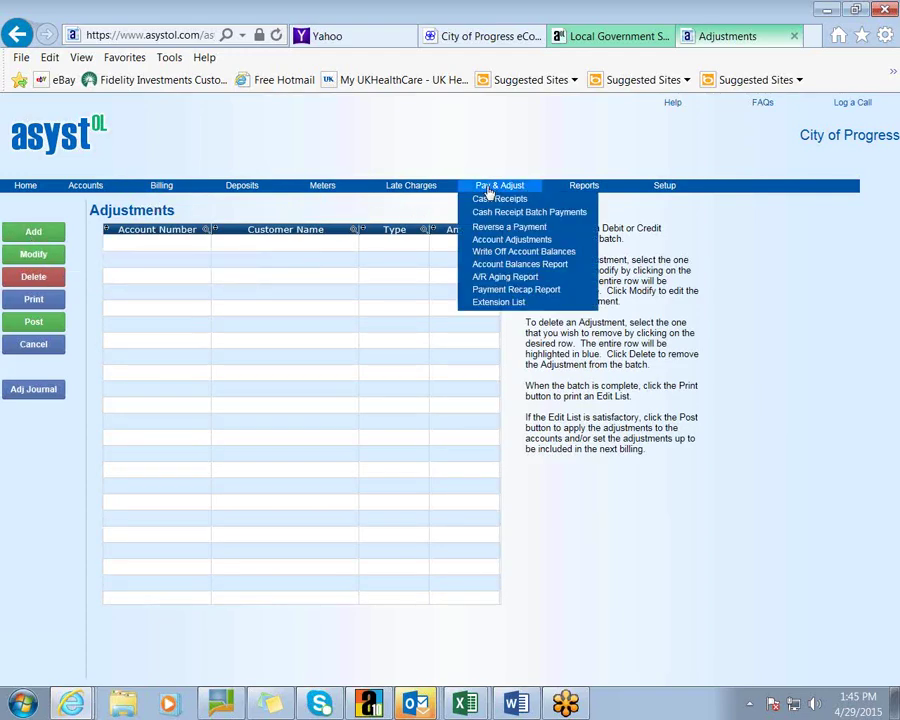
left_click(491, 254)
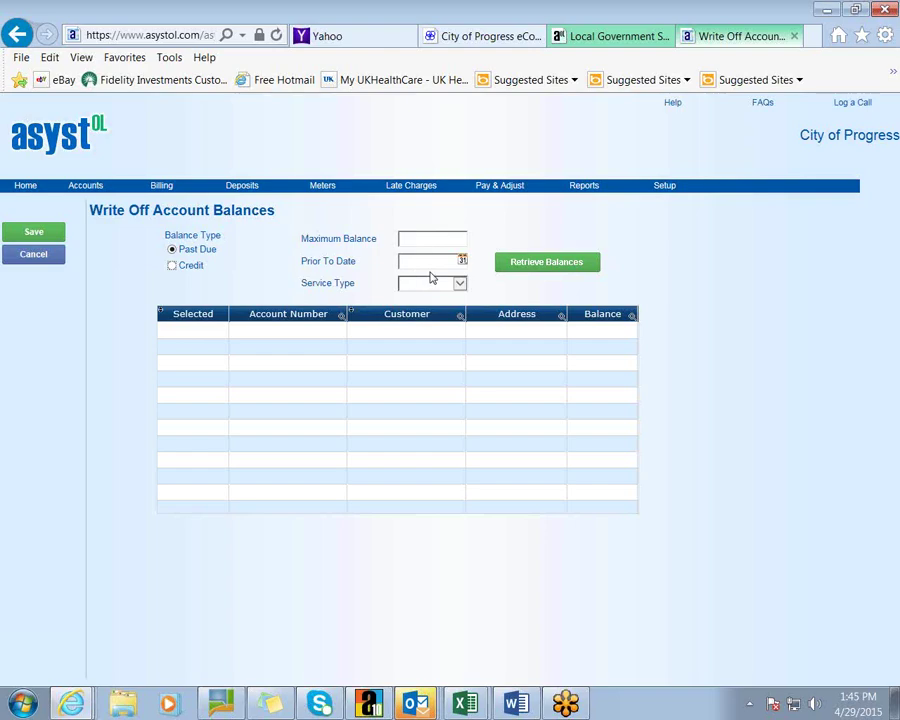
mouse_move(498, 184)
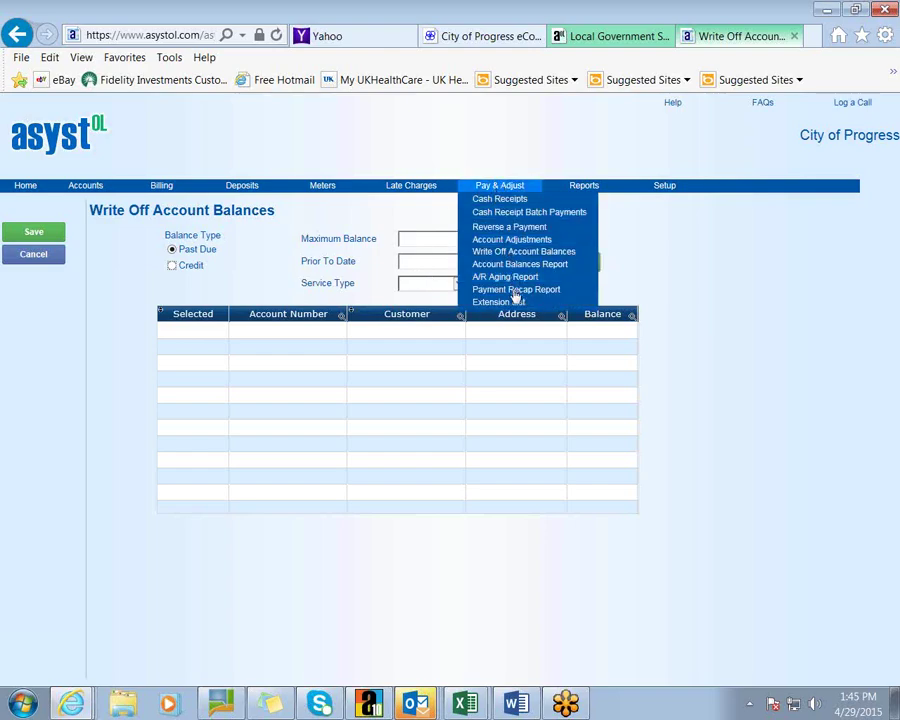
mouse_move(583, 188)
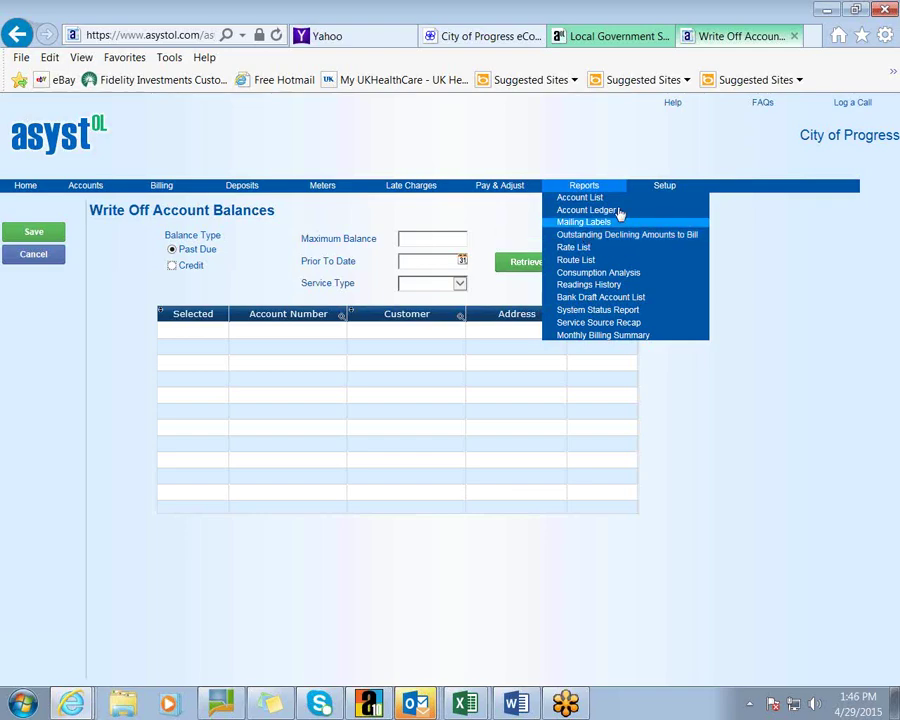
mouse_move(658, 188)
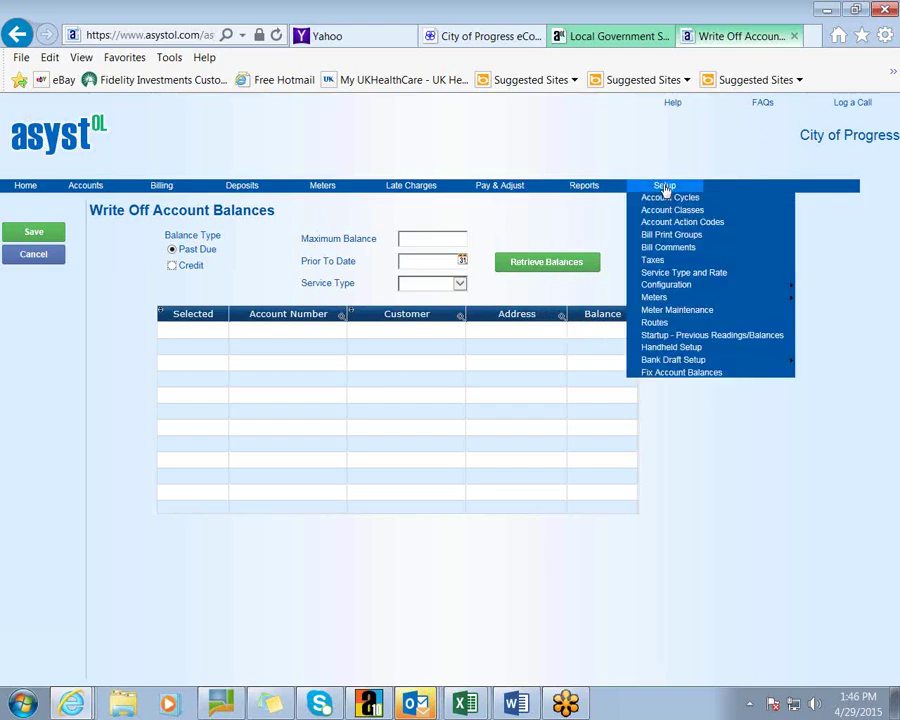
Open the Water Service type from the Service Types setup for editing
left_click(685, 275)
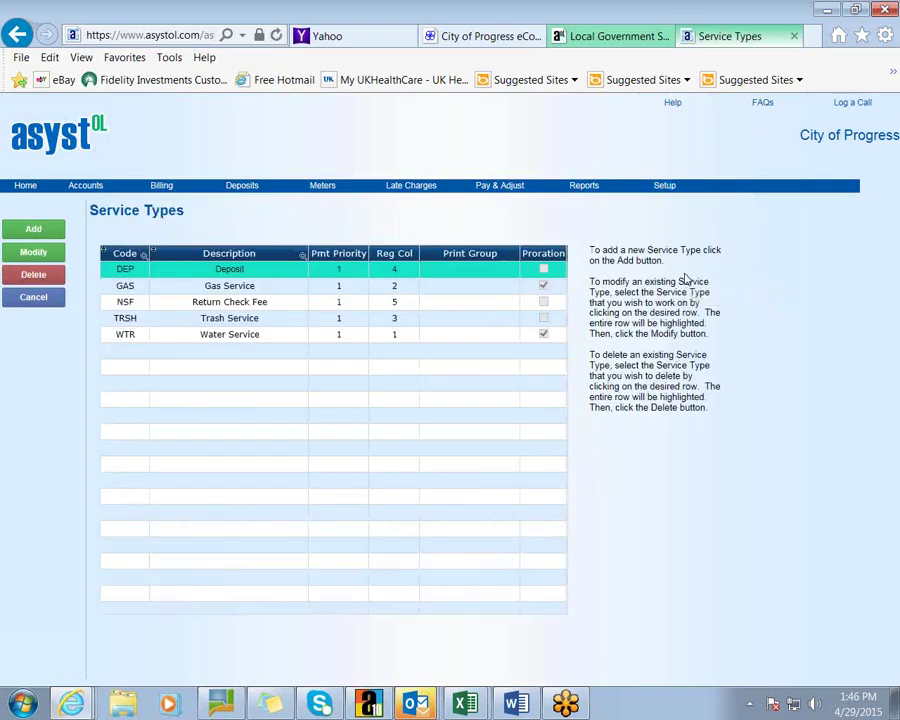
left_click(185, 318)
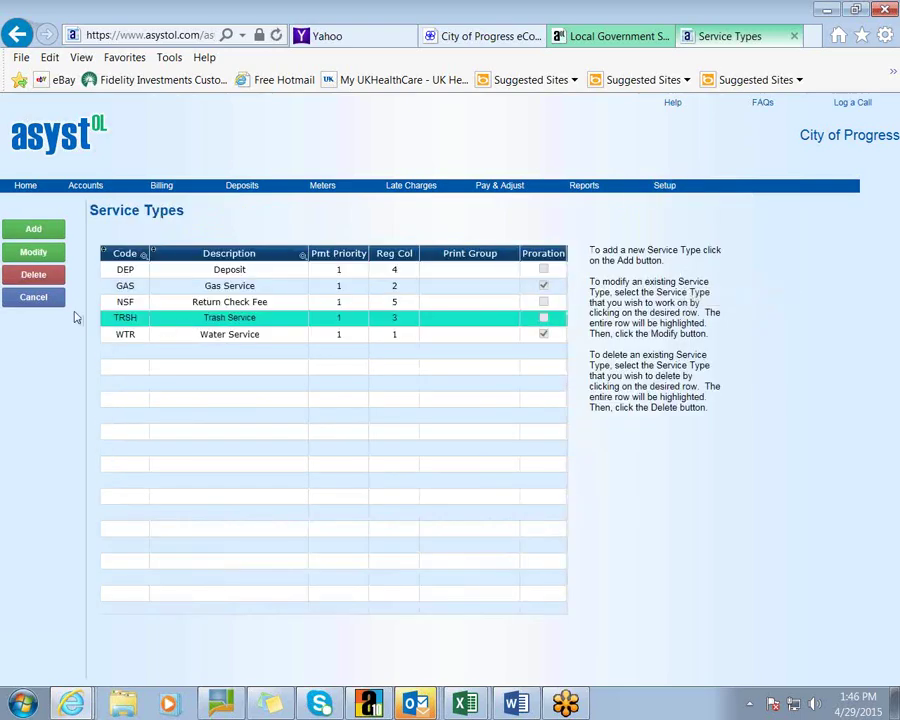
left_click(135, 334)
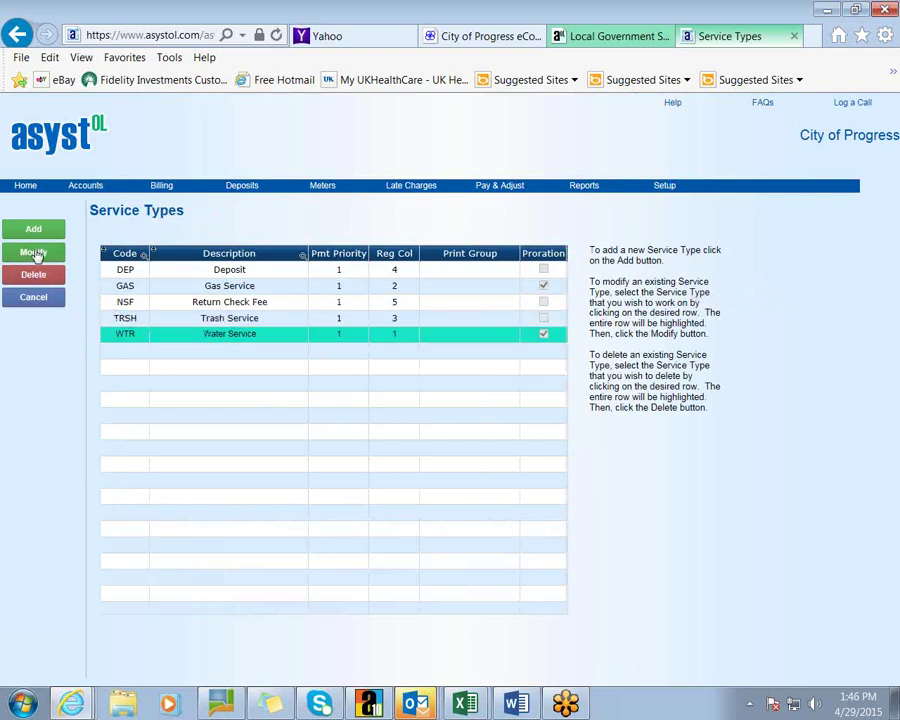
left_click(35, 254)
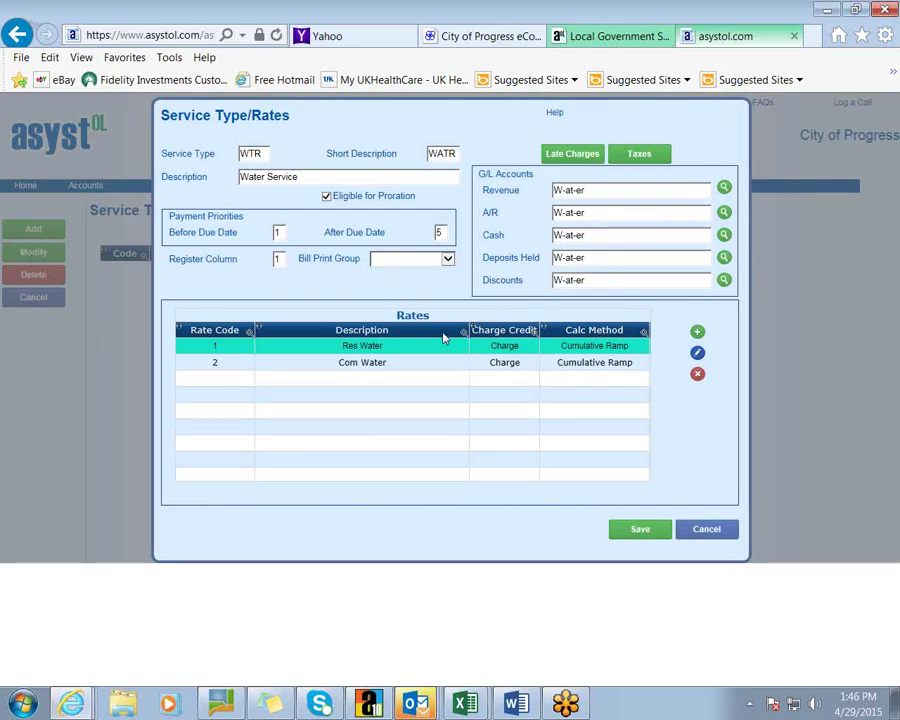
Review the Res Water rate and late charge settings, closing everything without saving
left_click(698, 355)
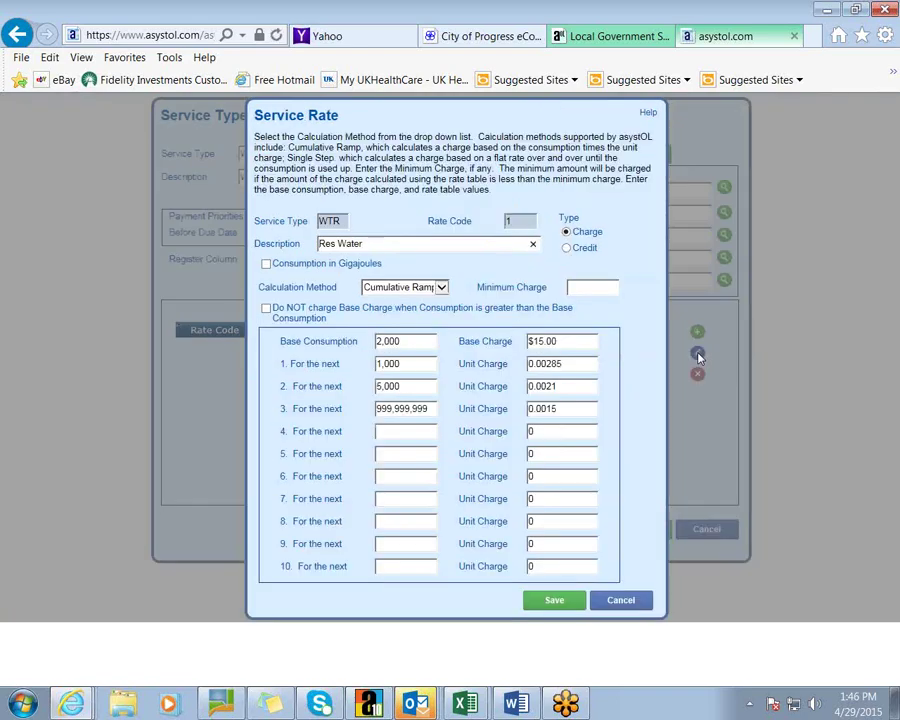
left_click(629, 599)
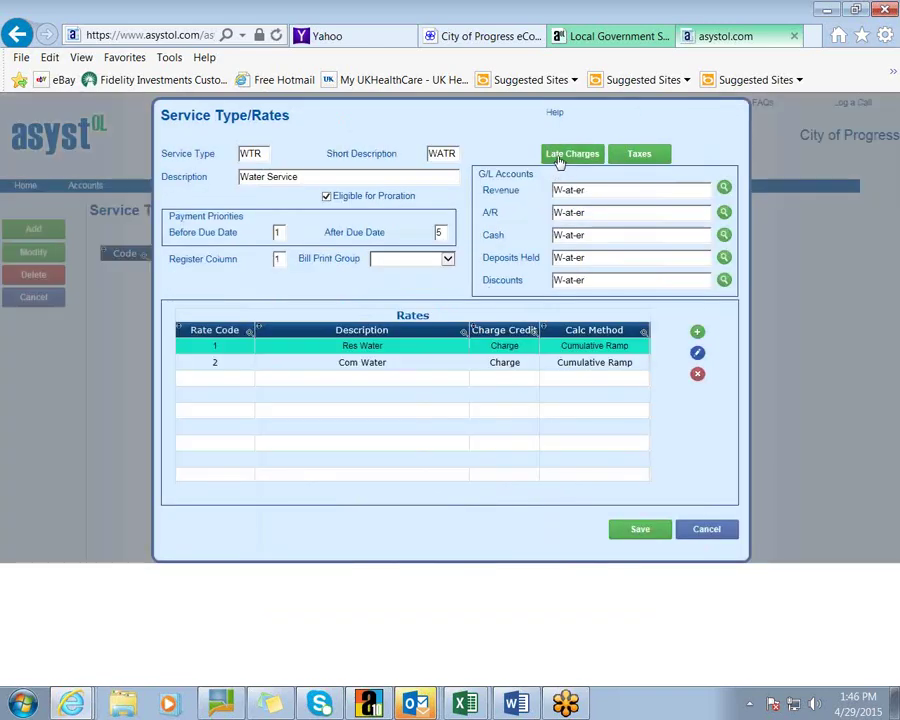
left_click(558, 157)
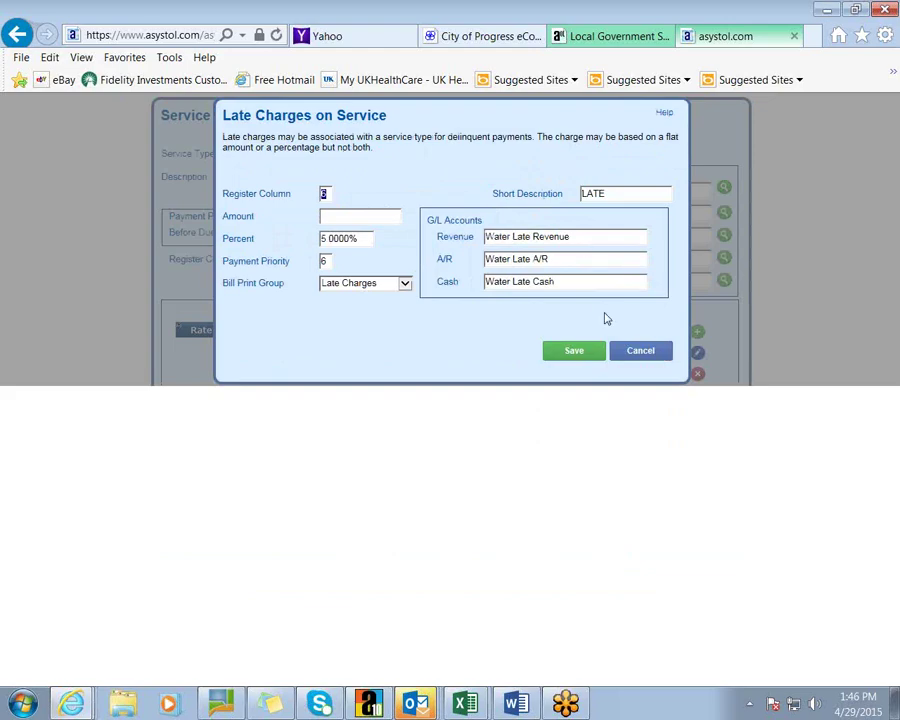
left_click(640, 352)
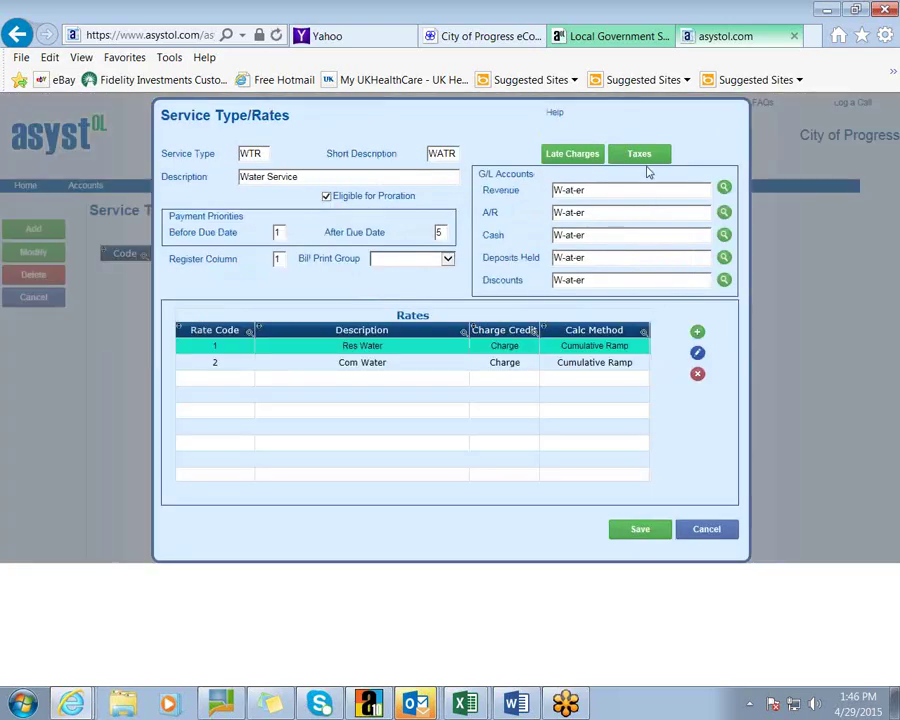
left_click(712, 532)
mouse_move(660, 188)
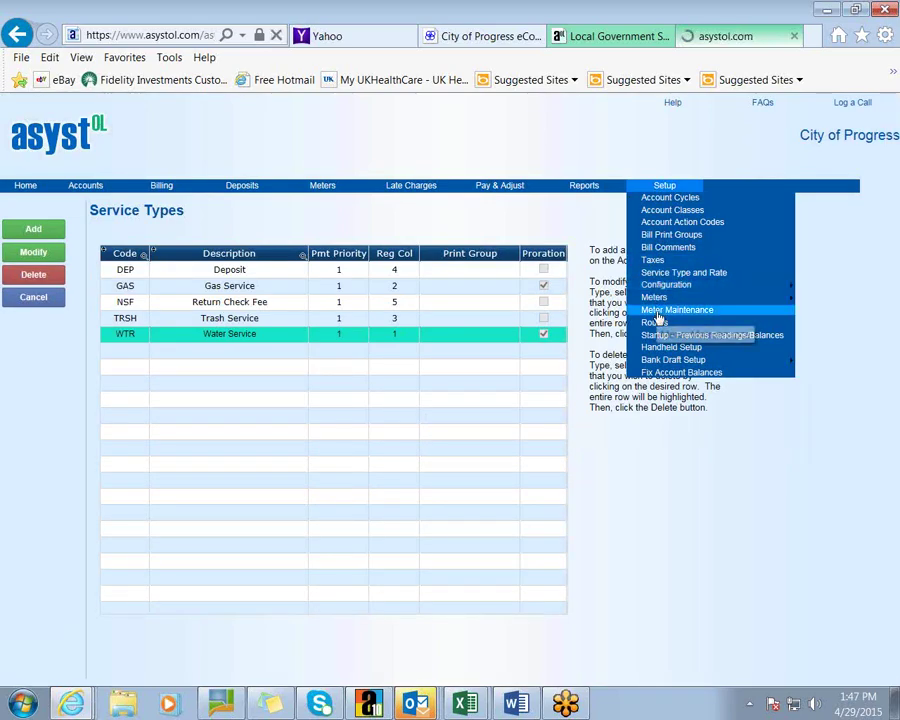
View meter 12345678's user-defined fields unchanged, then print and close the City of Progress Meter List
left_click(658, 312)
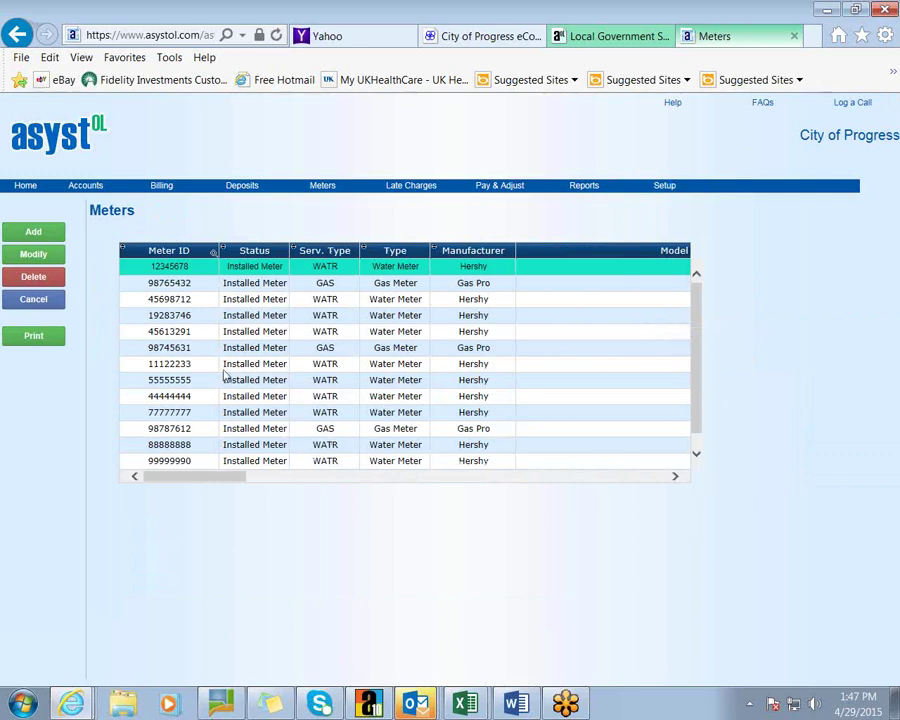
left_click(33, 256)
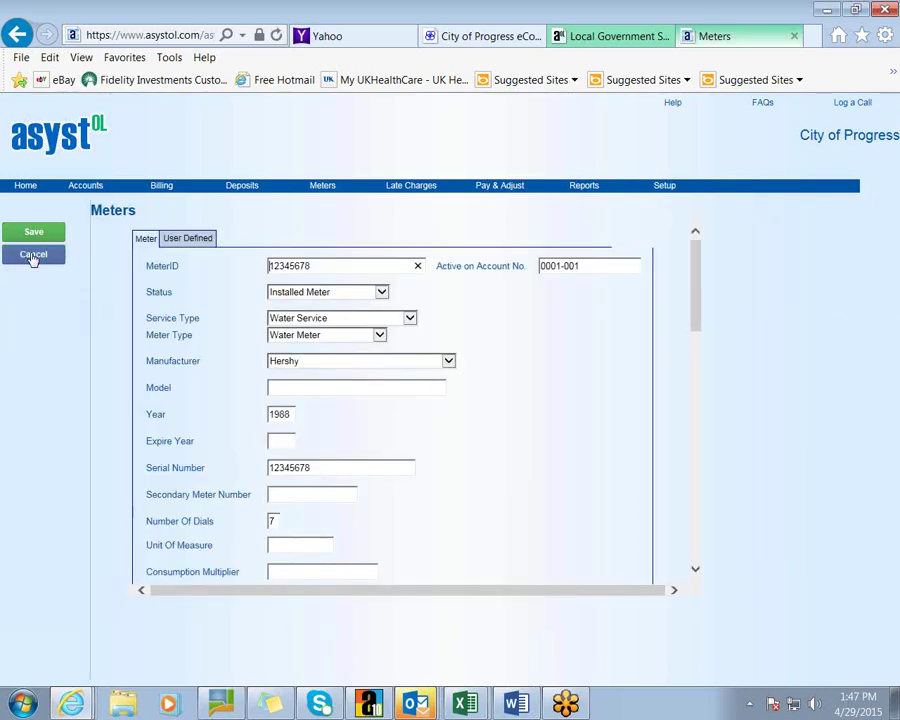
left_click(195, 242)
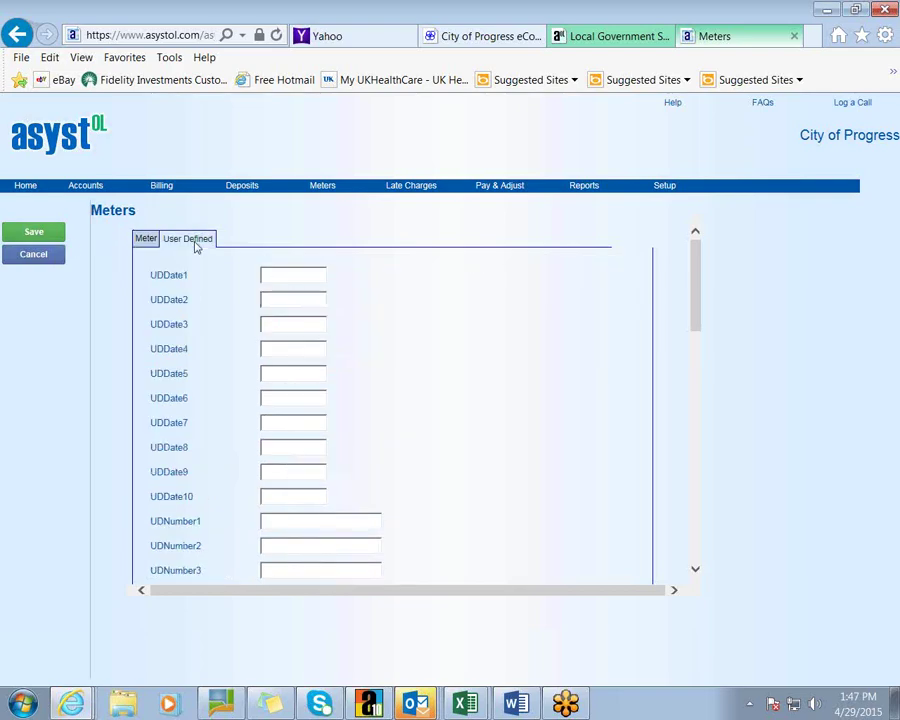
left_click(48, 258)
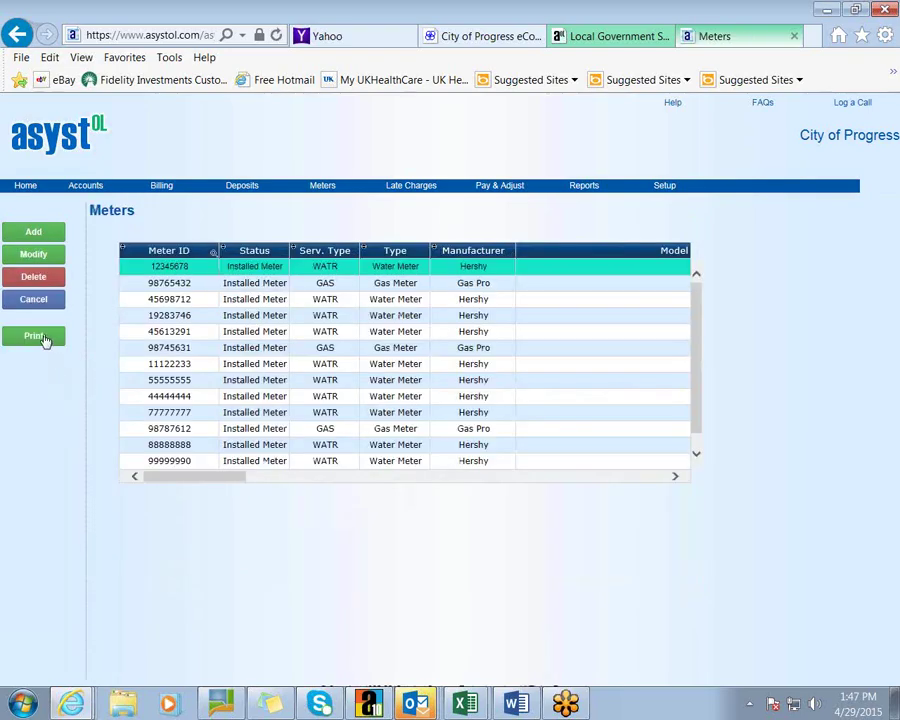
left_click(40, 335)
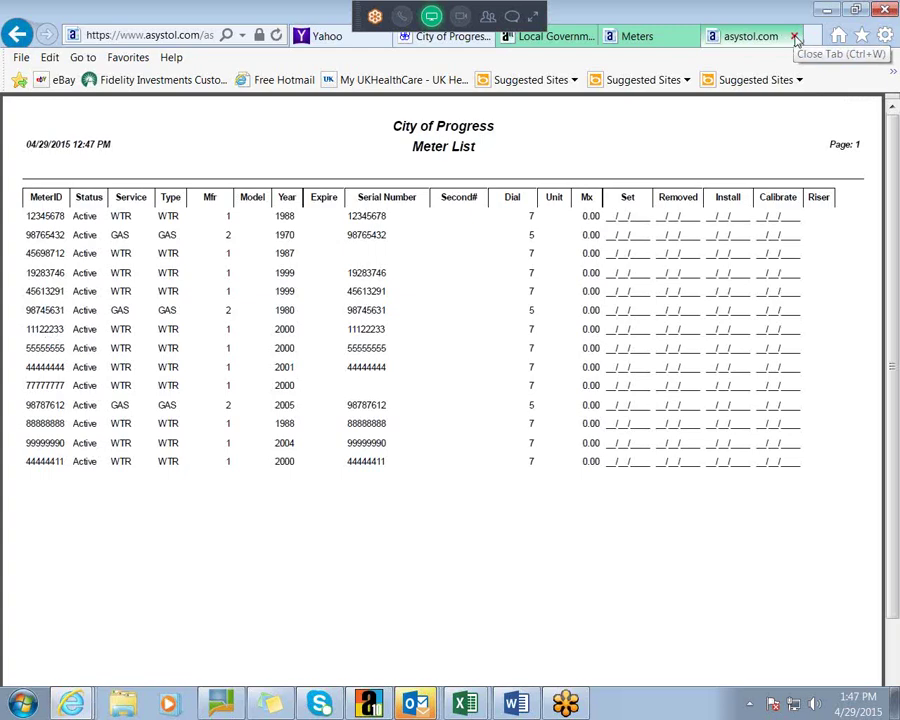
left_click(795, 36)
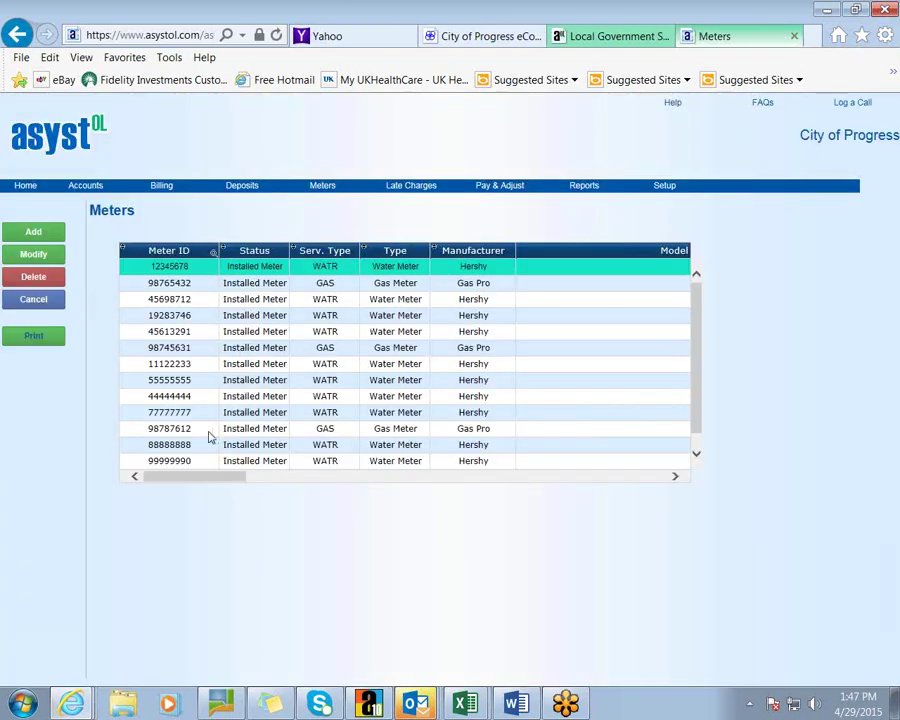